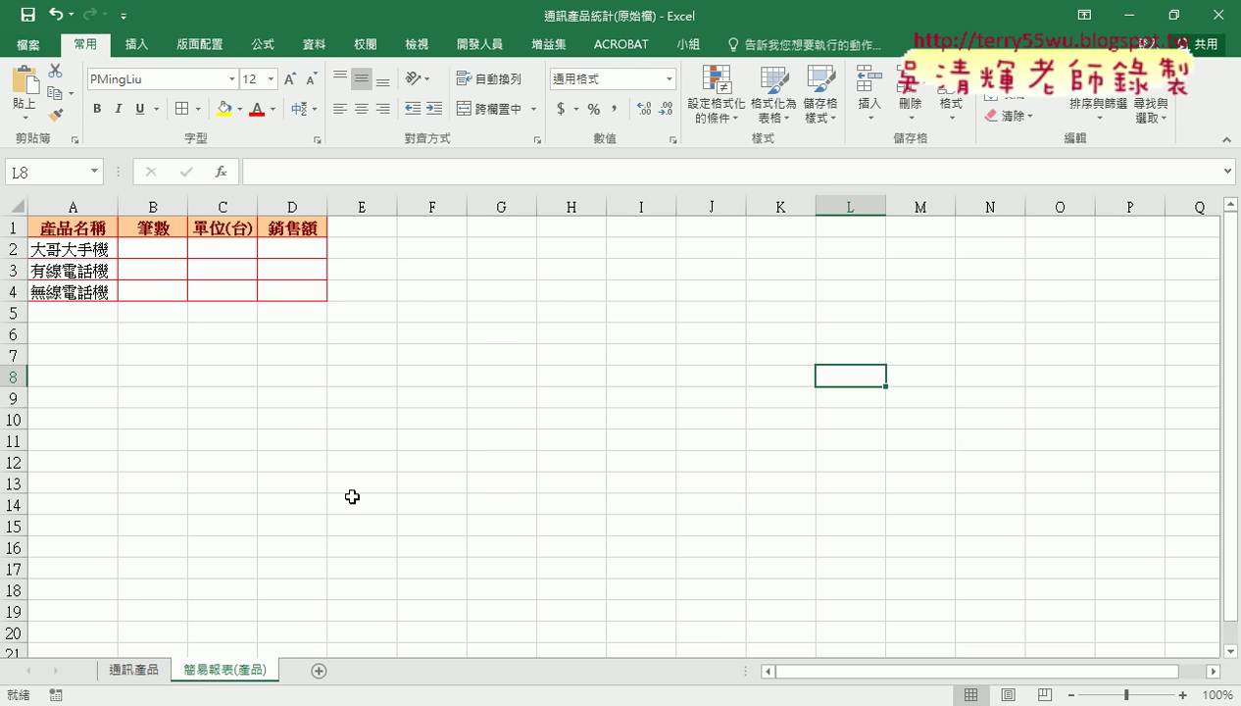
Review the 通訊產品 data table, including the product name formula in C5
click(137, 247)
click(138, 669)
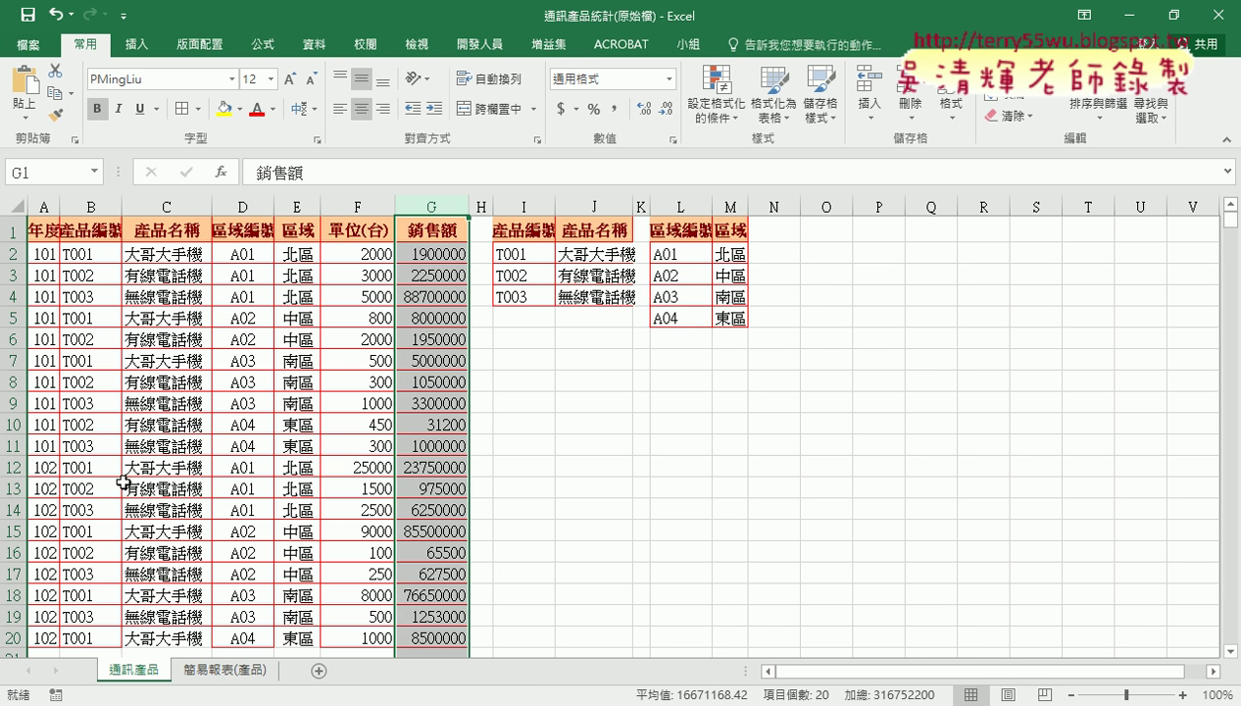
click(172, 253)
click(166, 317)
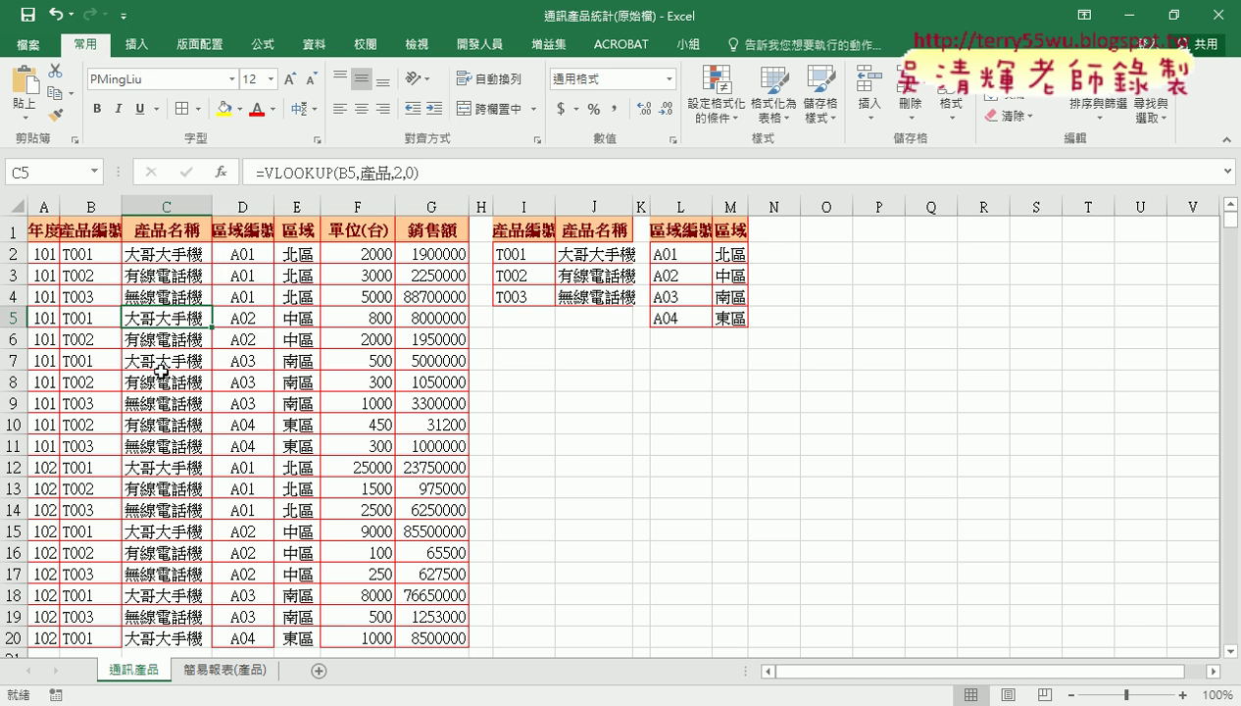
scroll(248, 531, down, 3)
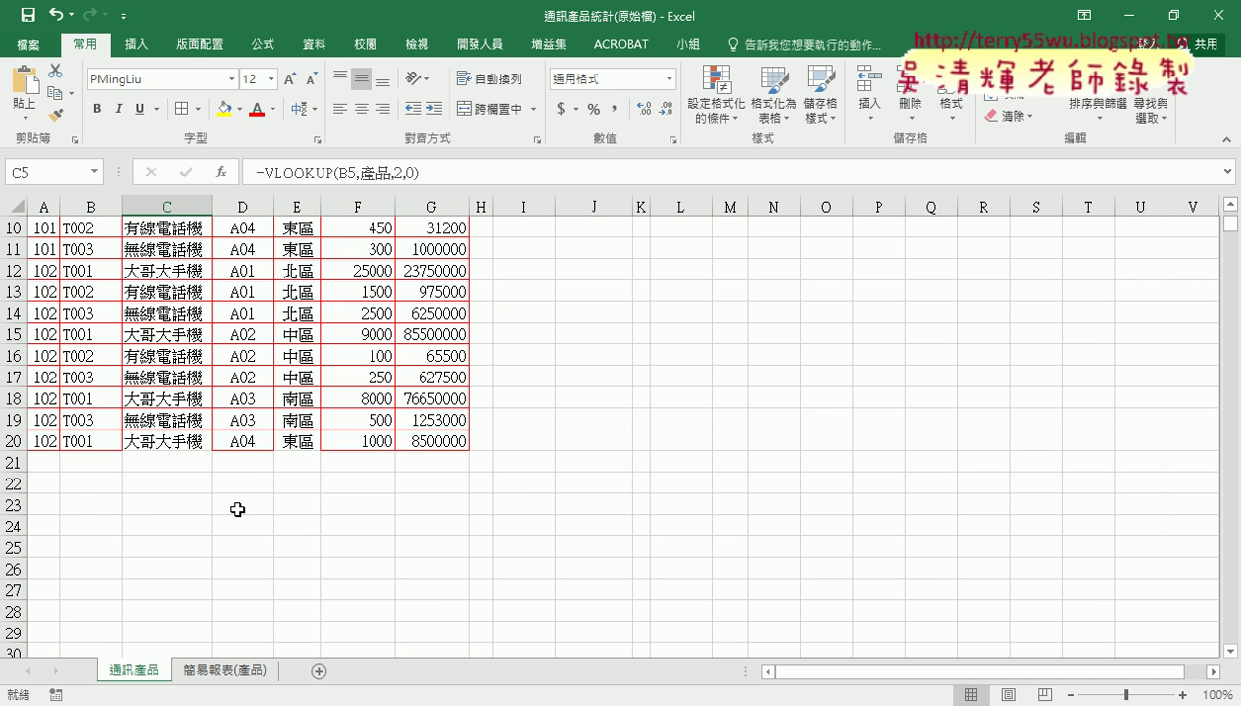
scroll(240, 508, up, 3)
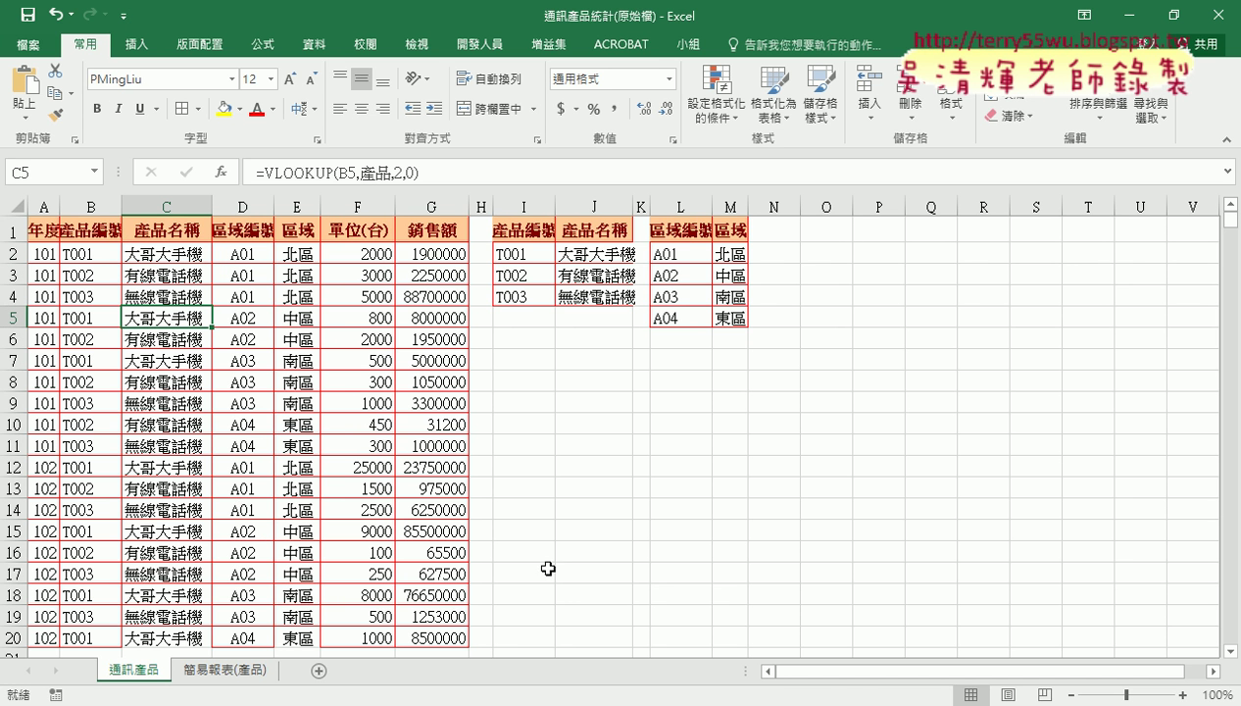
click(245, 668)
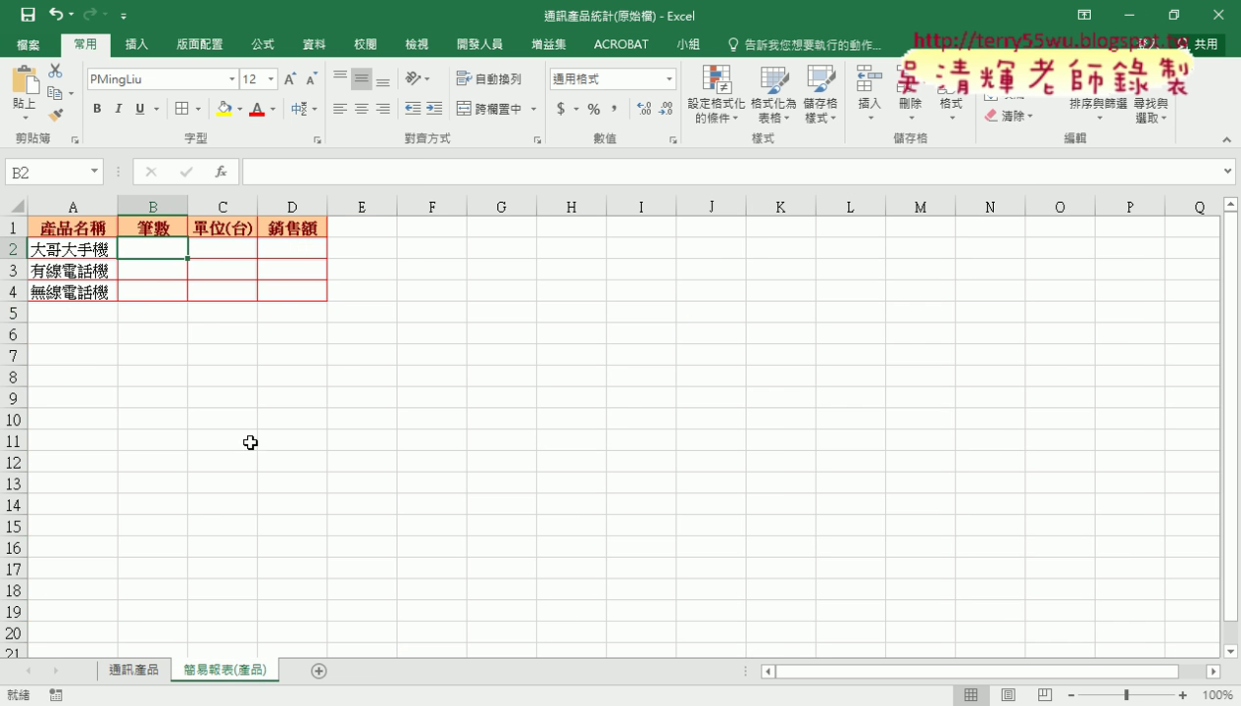
Insert a COUNTIF function into B2 of the 簡易報表(產品) sheet
click(222, 172)
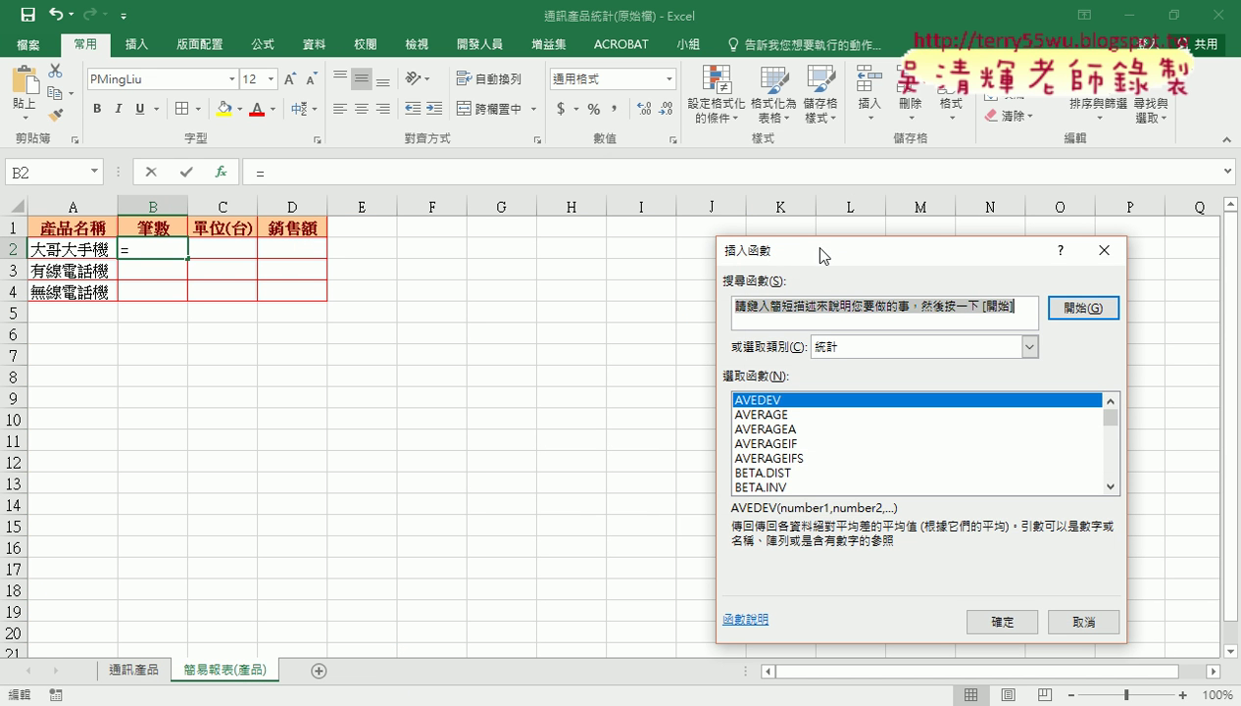
drag(826, 247, 652, 143)
scroll(938, 325, down, 3)
scroll(939, 326, down, 1)
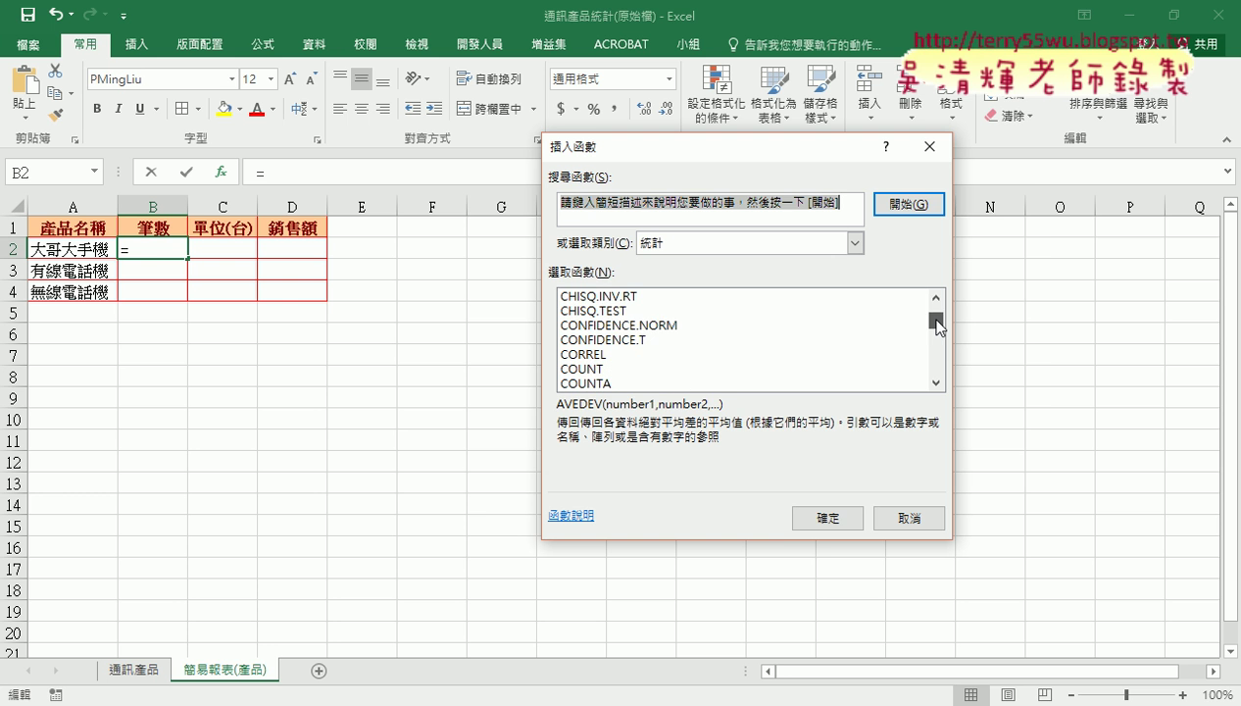
scroll(841, 361, down, 1)
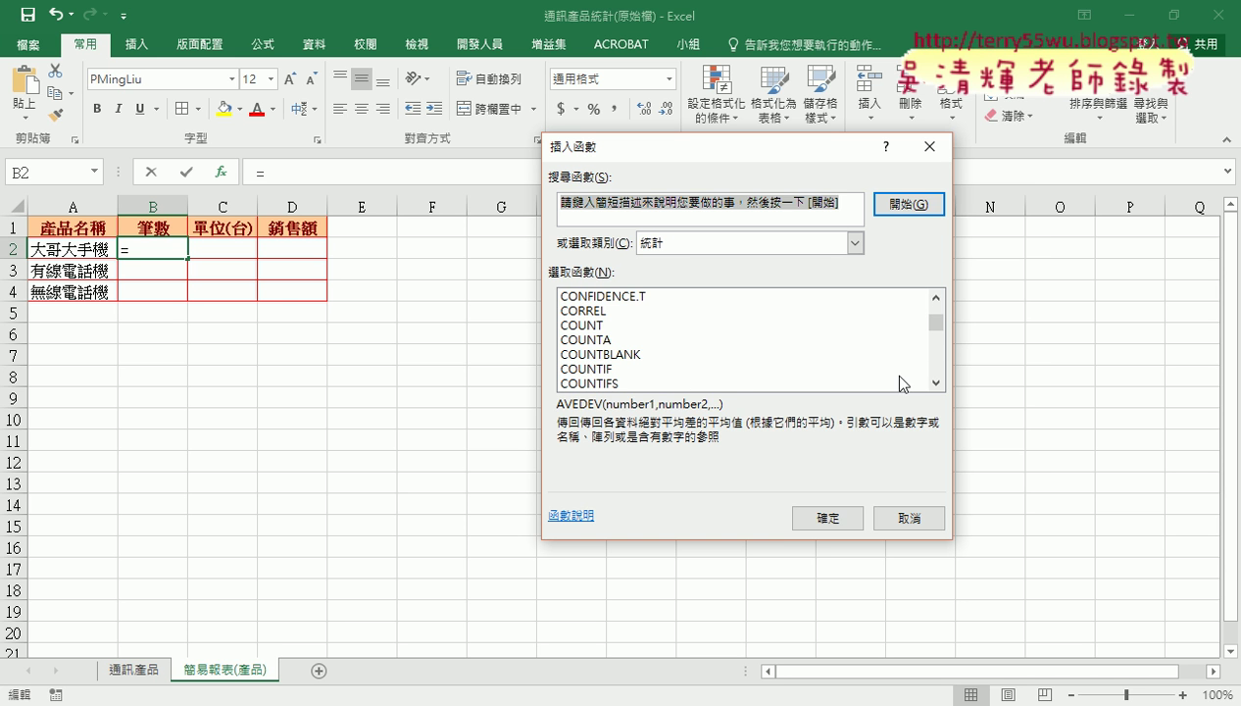
click(610, 369)
click(828, 519)
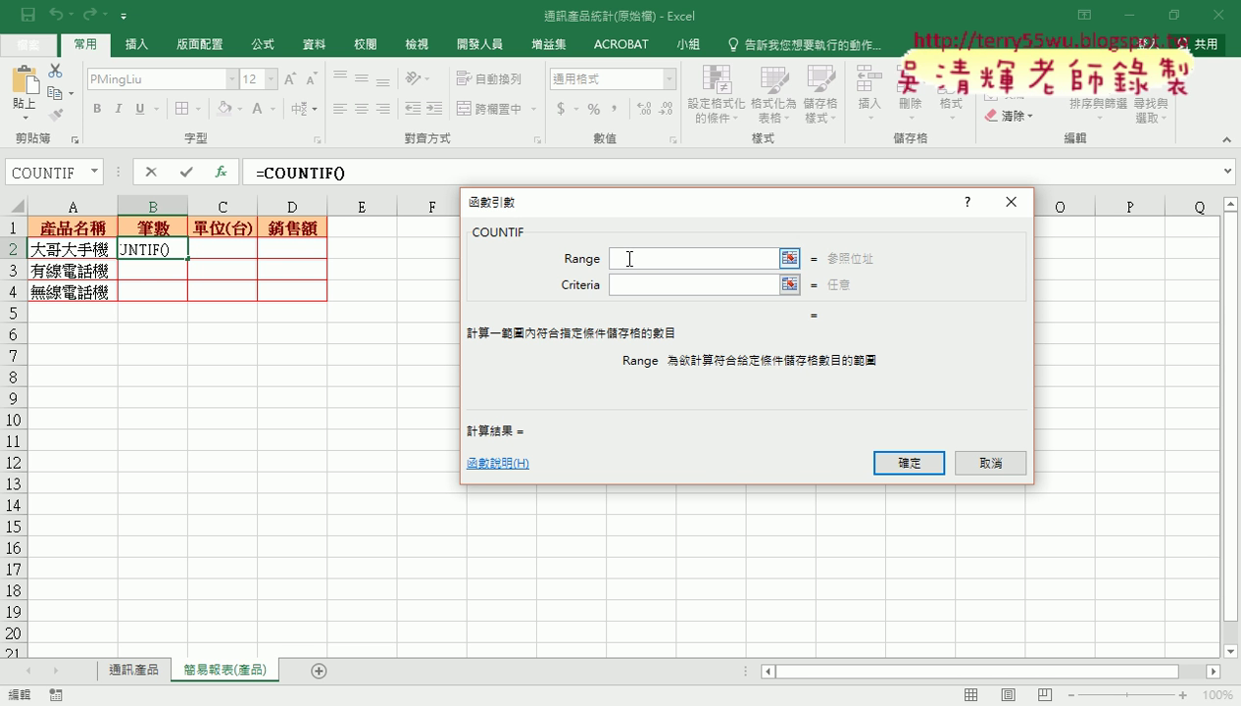
Set COUNTIF's range to 通訊產品!C$2:C$20 and criteria to A2, returning 7 for 大哥大手機
click(135, 671)
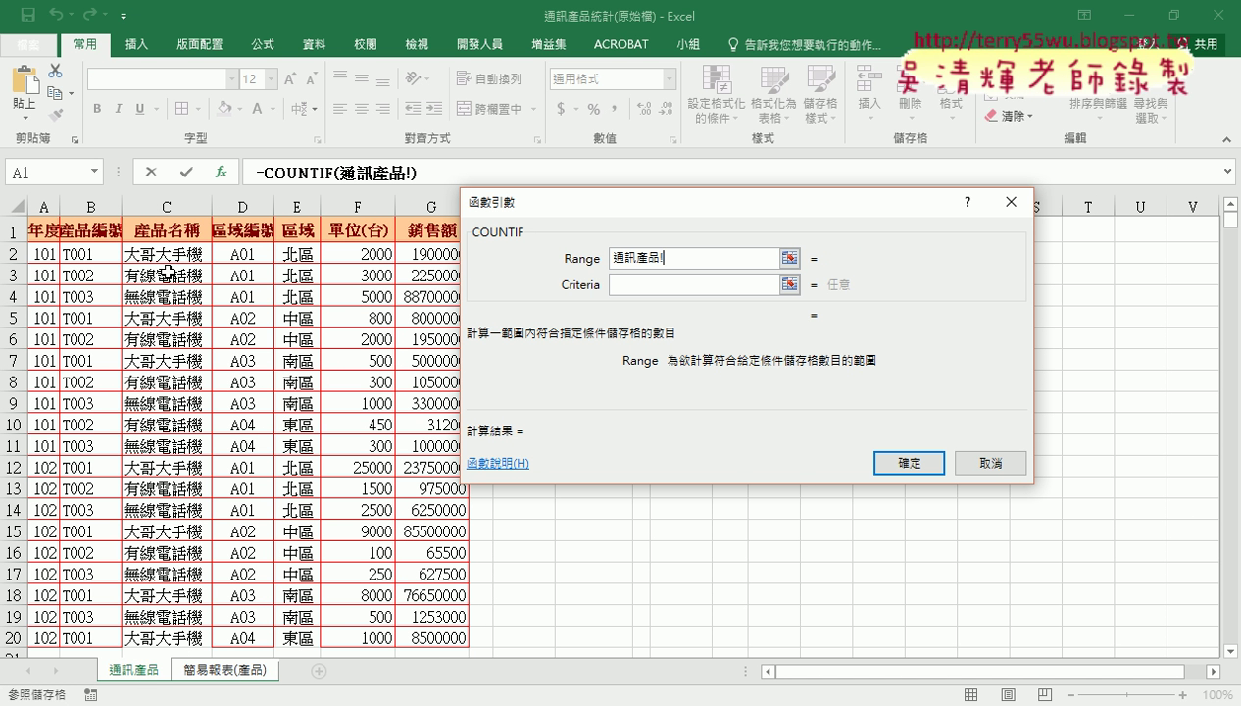
drag(167, 254, 172, 568)
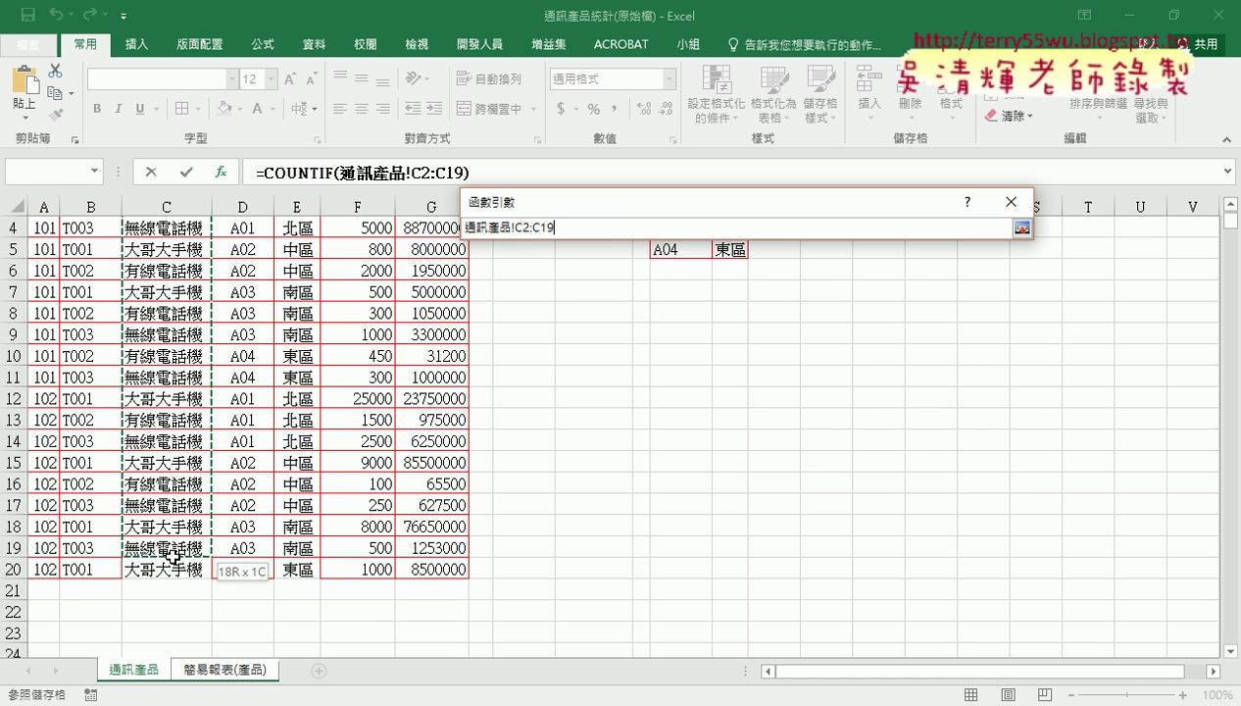
click(649, 284)
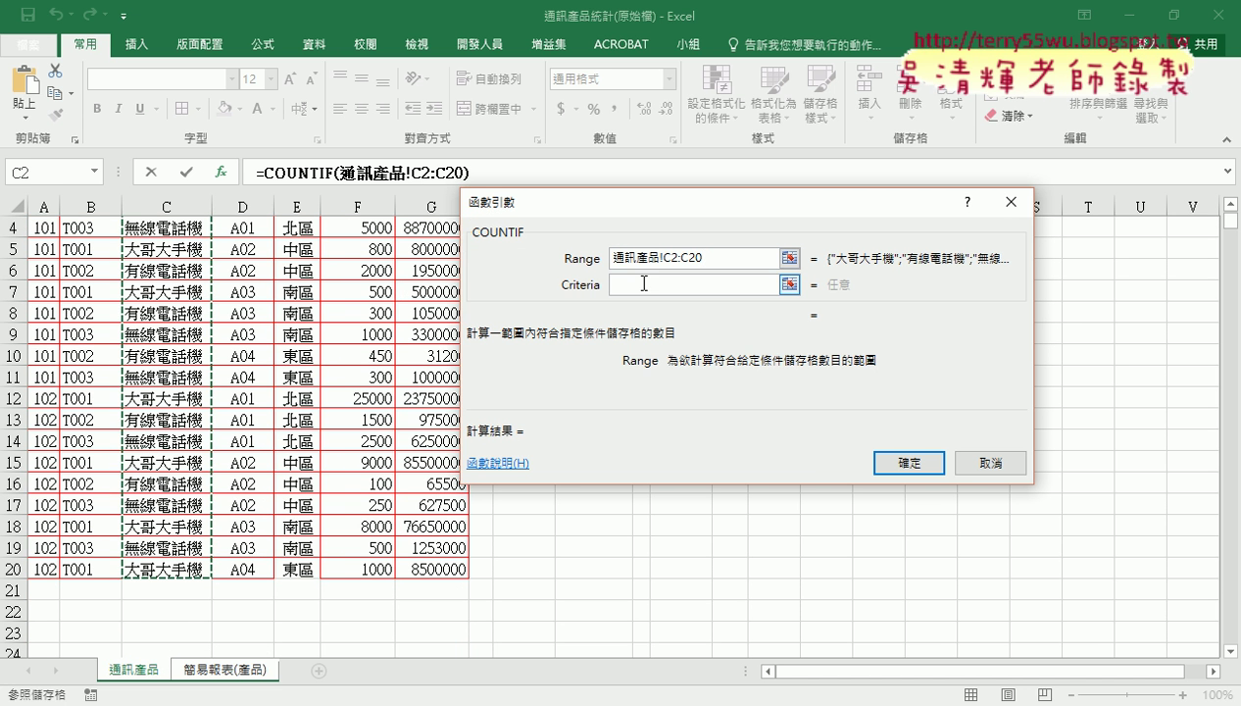
click(78, 250)
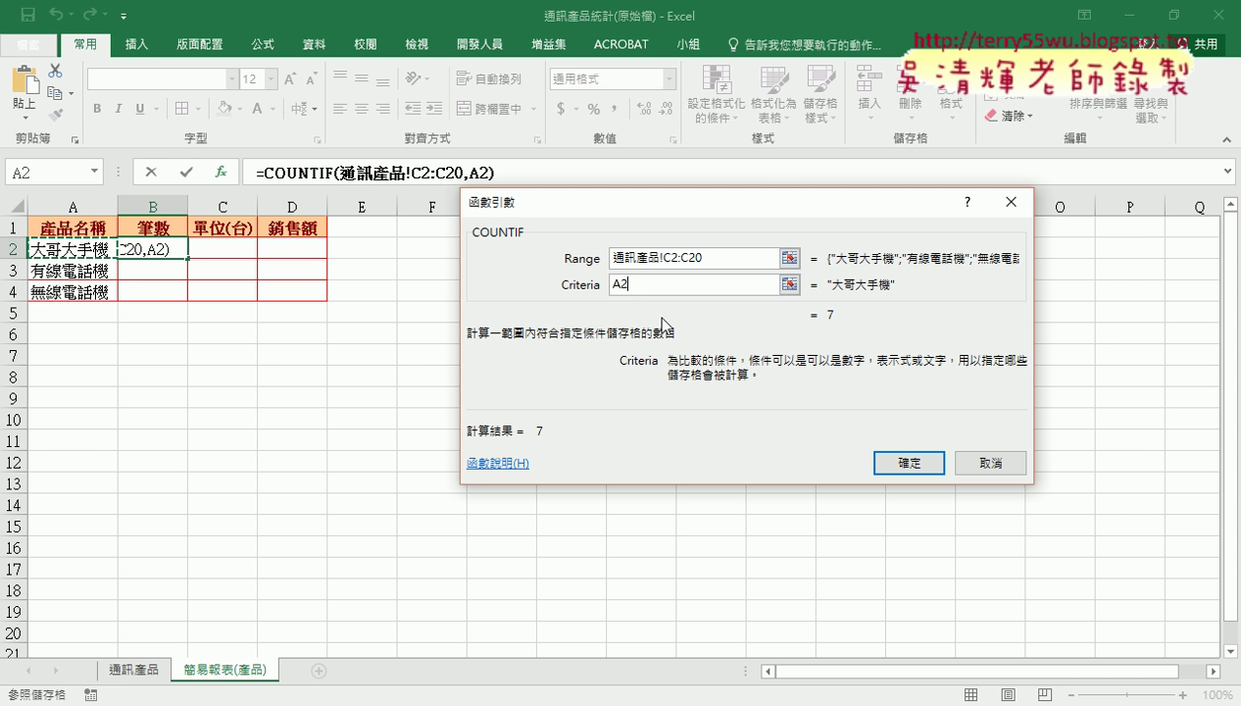
double_click(705, 260)
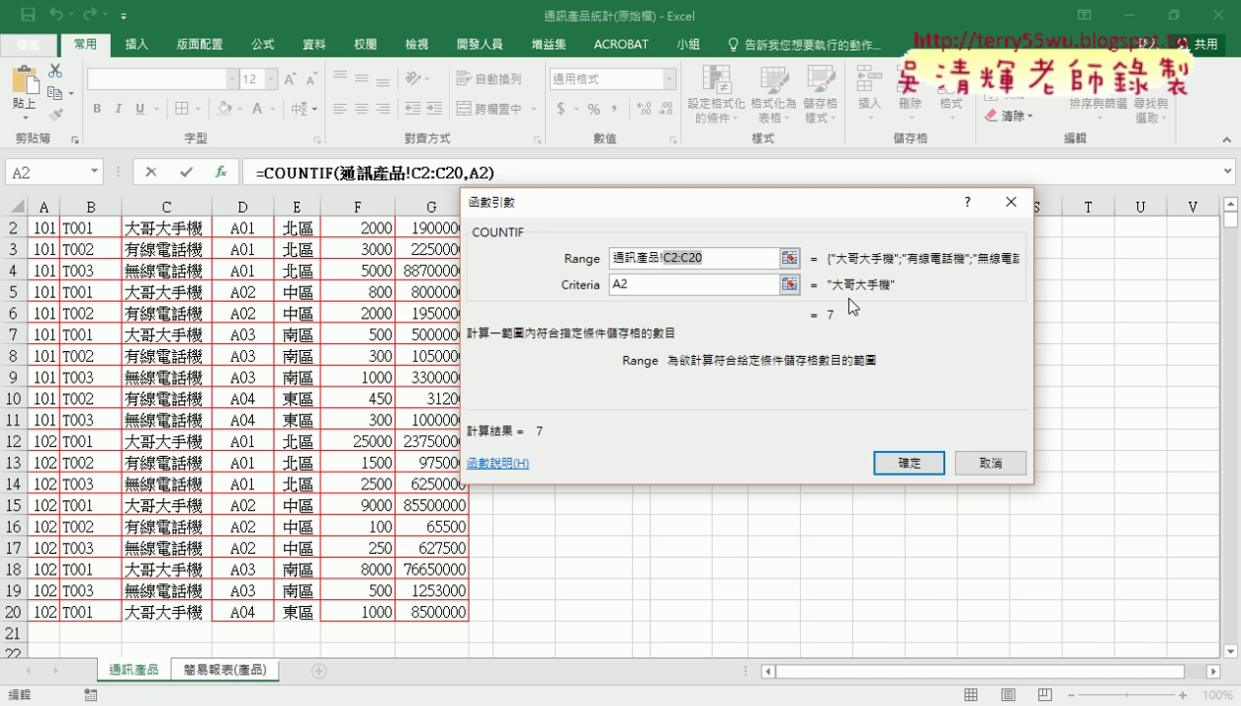
key(F4)
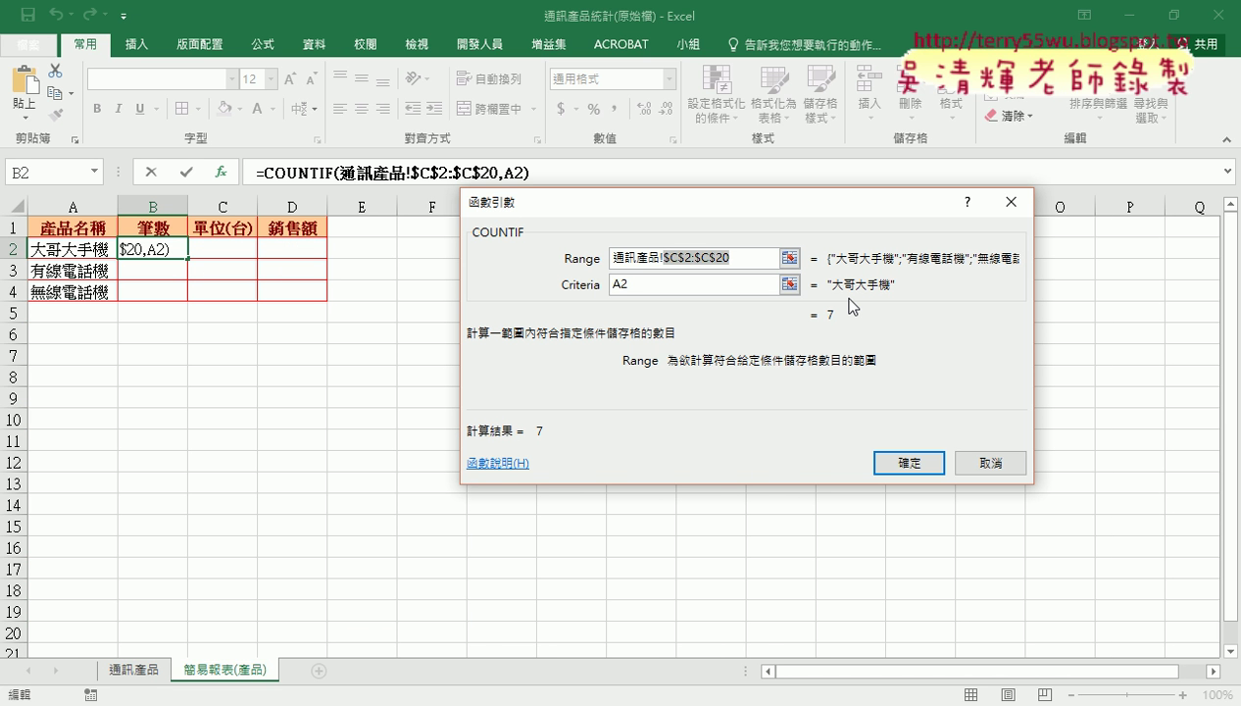
key(F4)
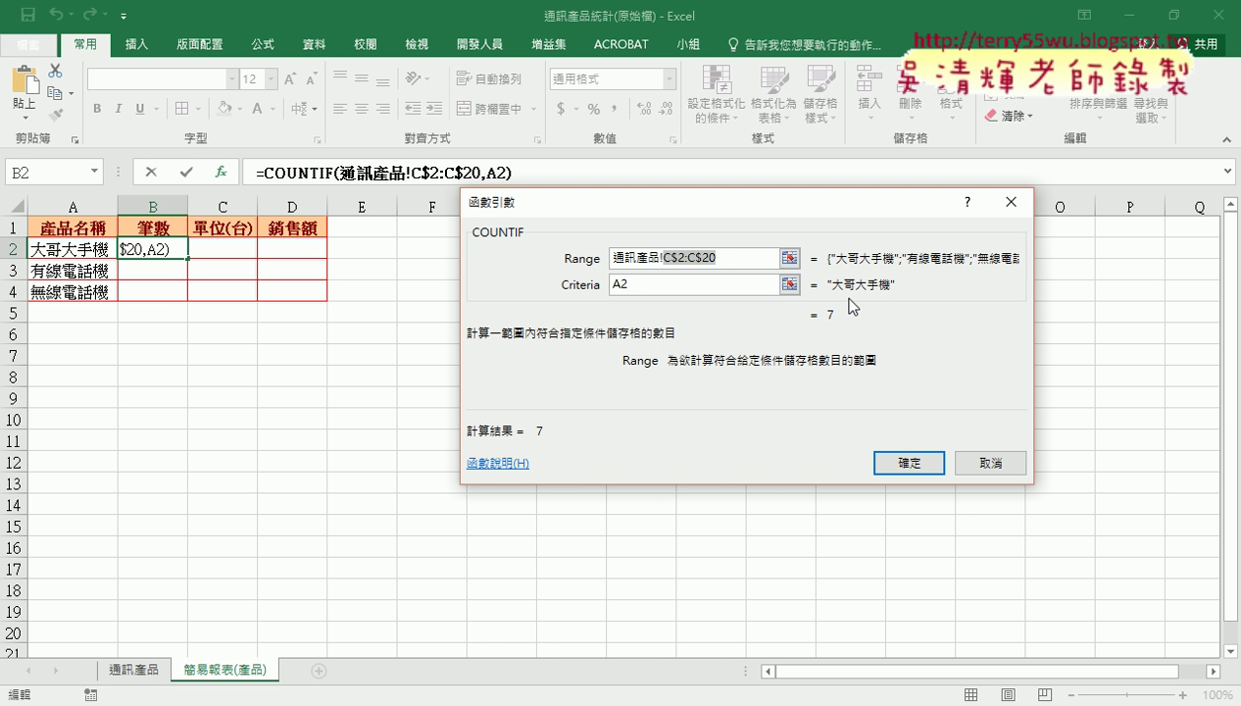
click(909, 461)
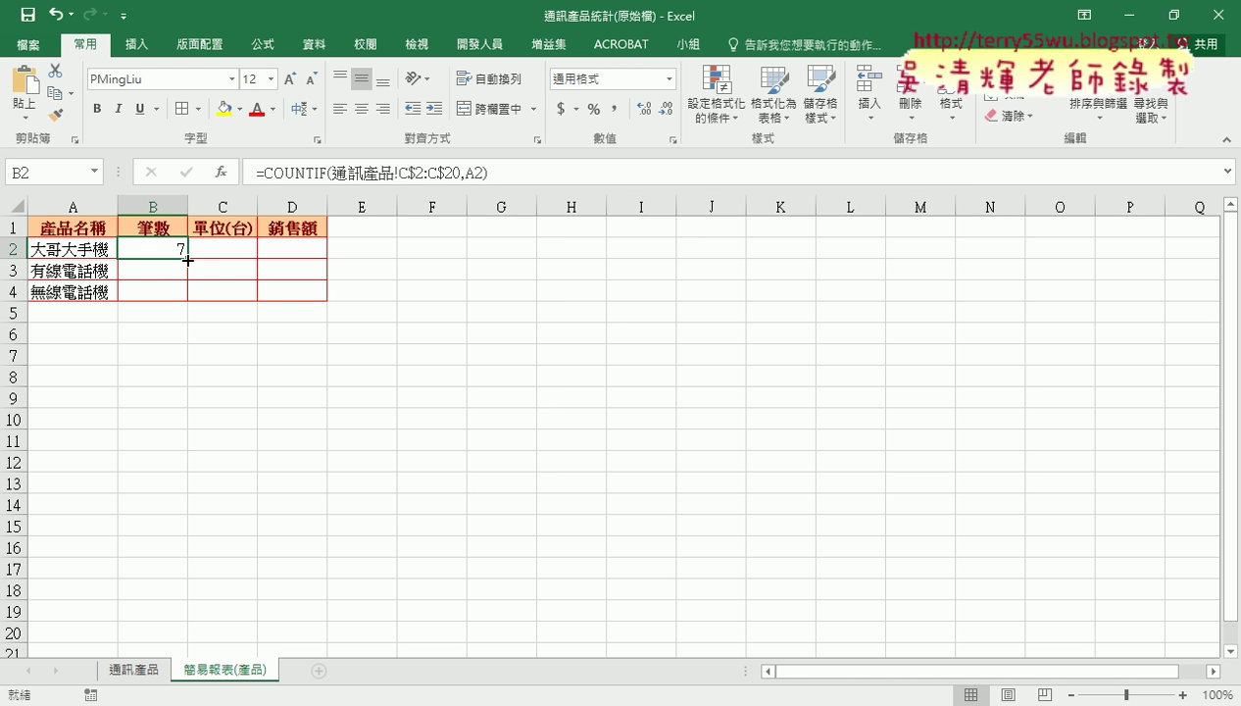
Fill the COUNTIF down to B4 (6 and 6) and check the 單位(台) units in column F
drag(187, 259, 187, 300)
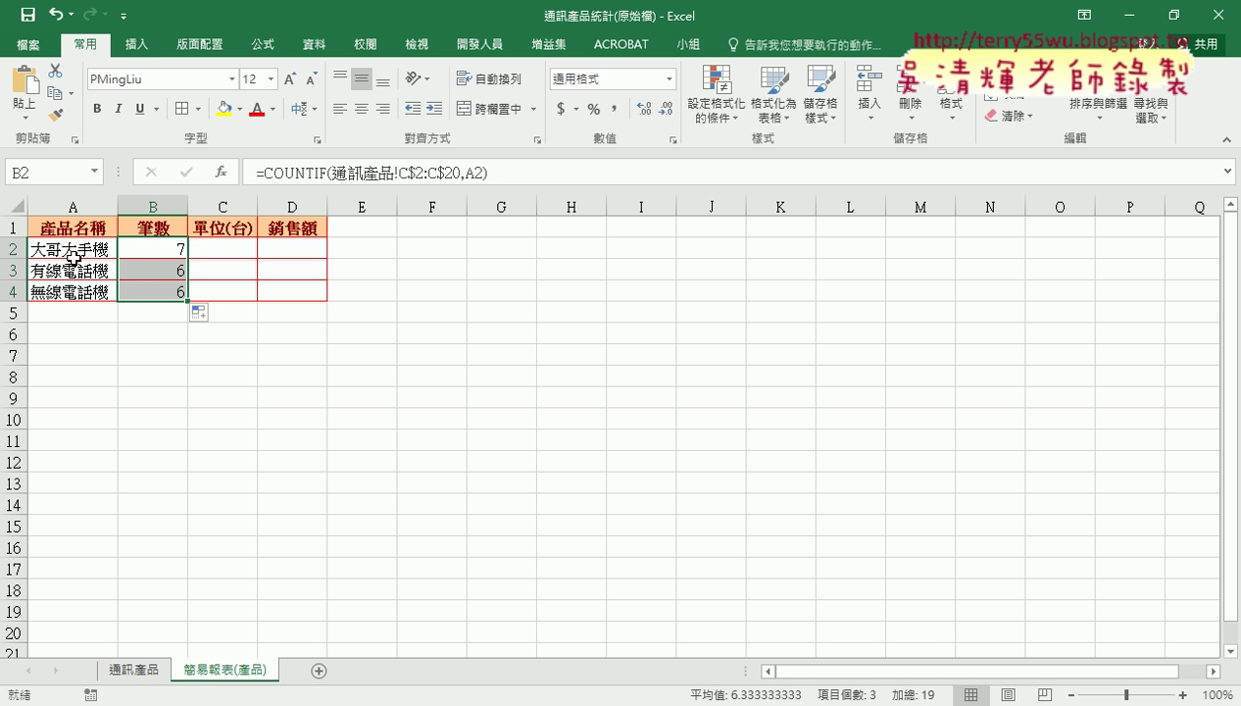
click(162, 251)
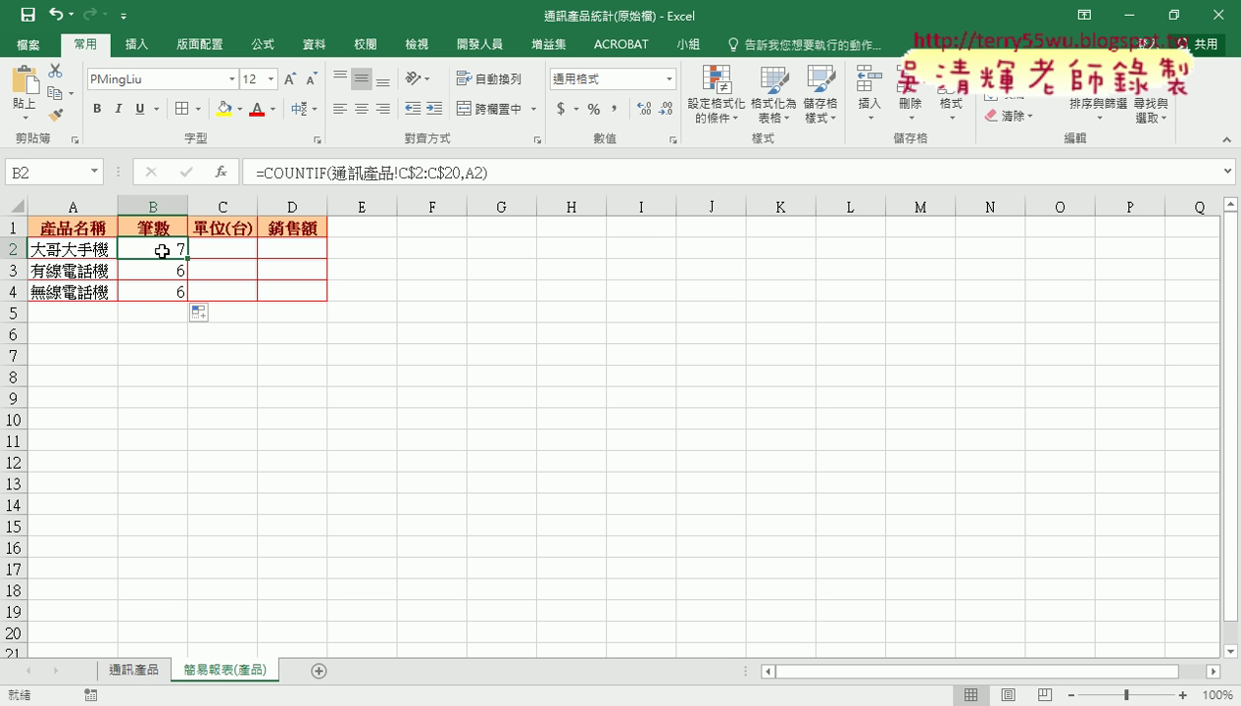
click(229, 249)
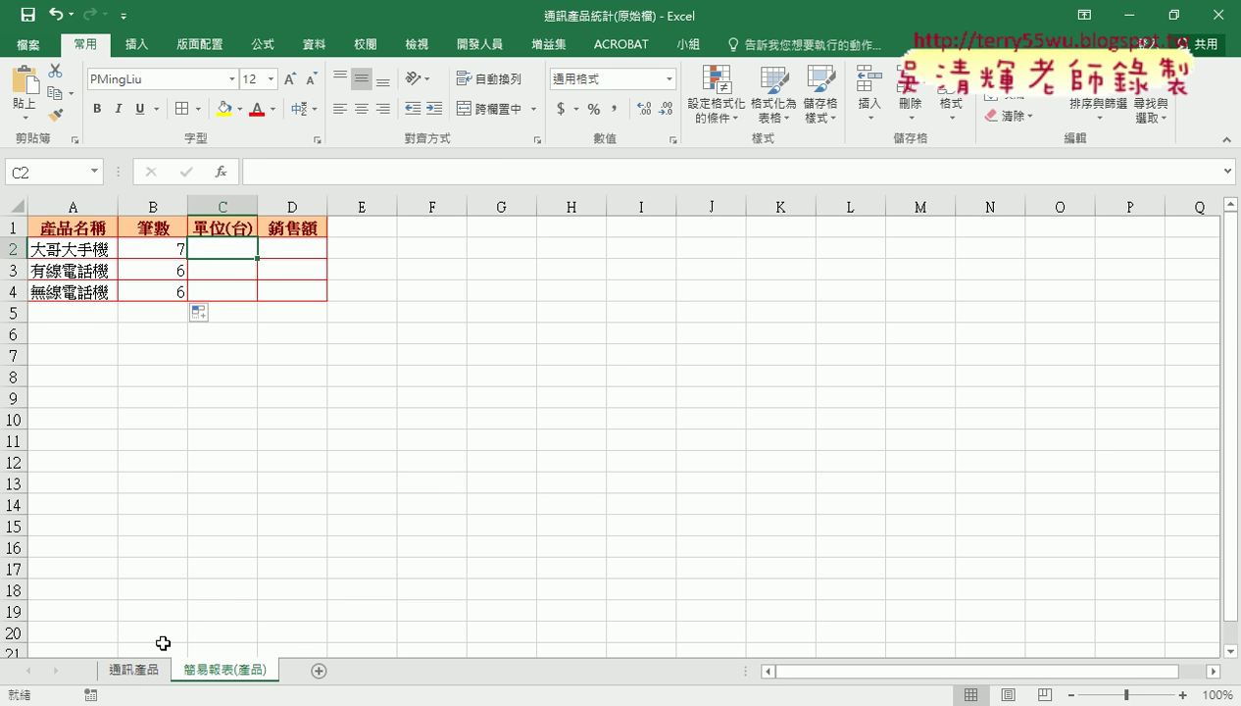
click(137, 673)
scroll(503, 495, up, 1)
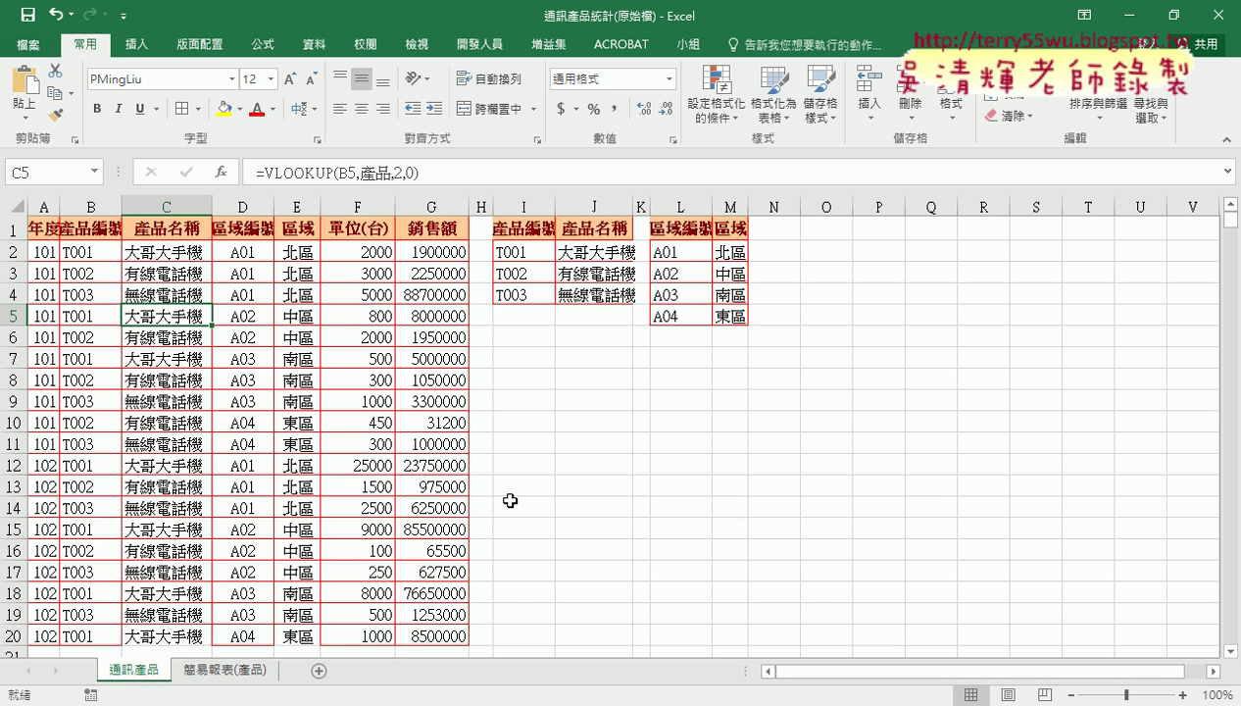
click(373, 203)
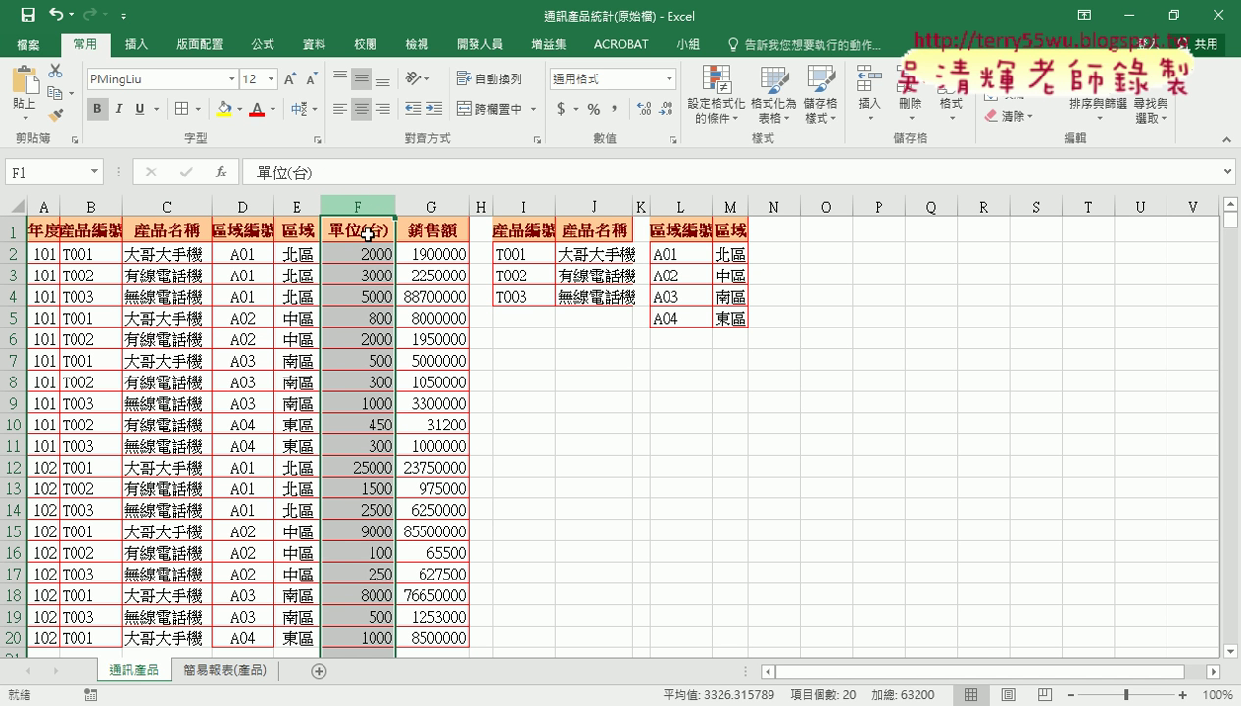
click(224, 669)
Insert a SUMIF function into C2 from the recently used functions
click(224, 251)
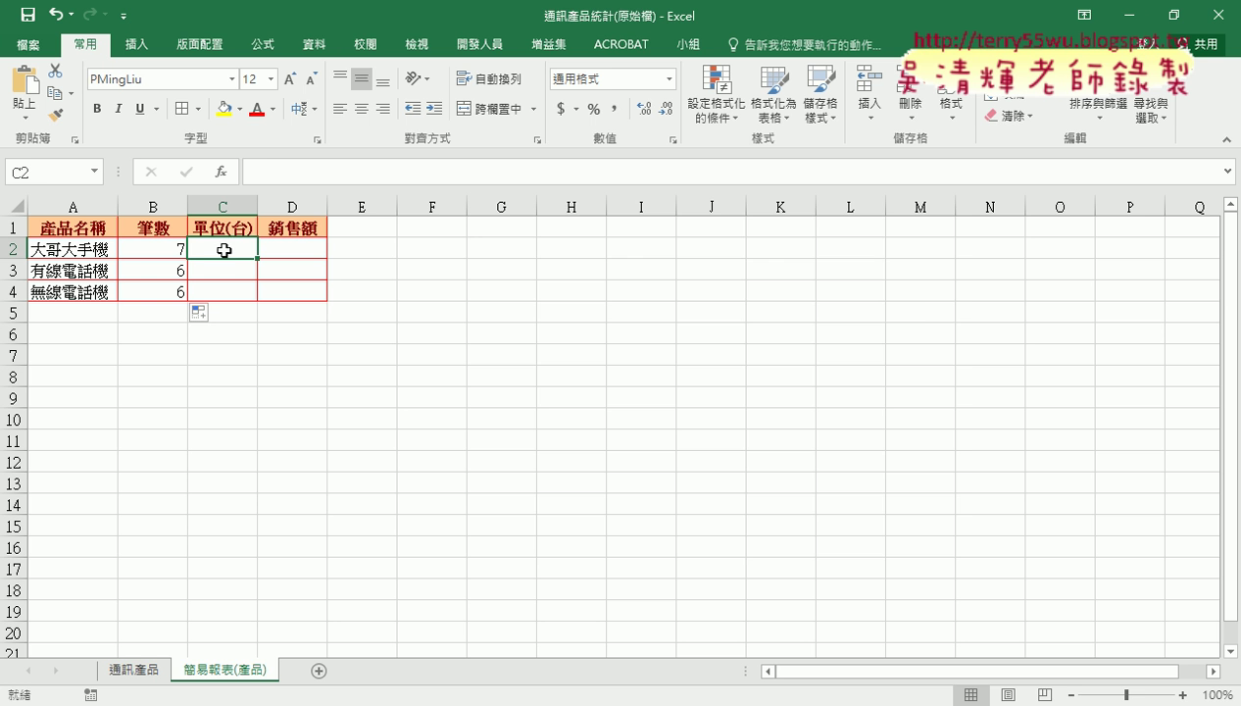
click(222, 172)
click(696, 243)
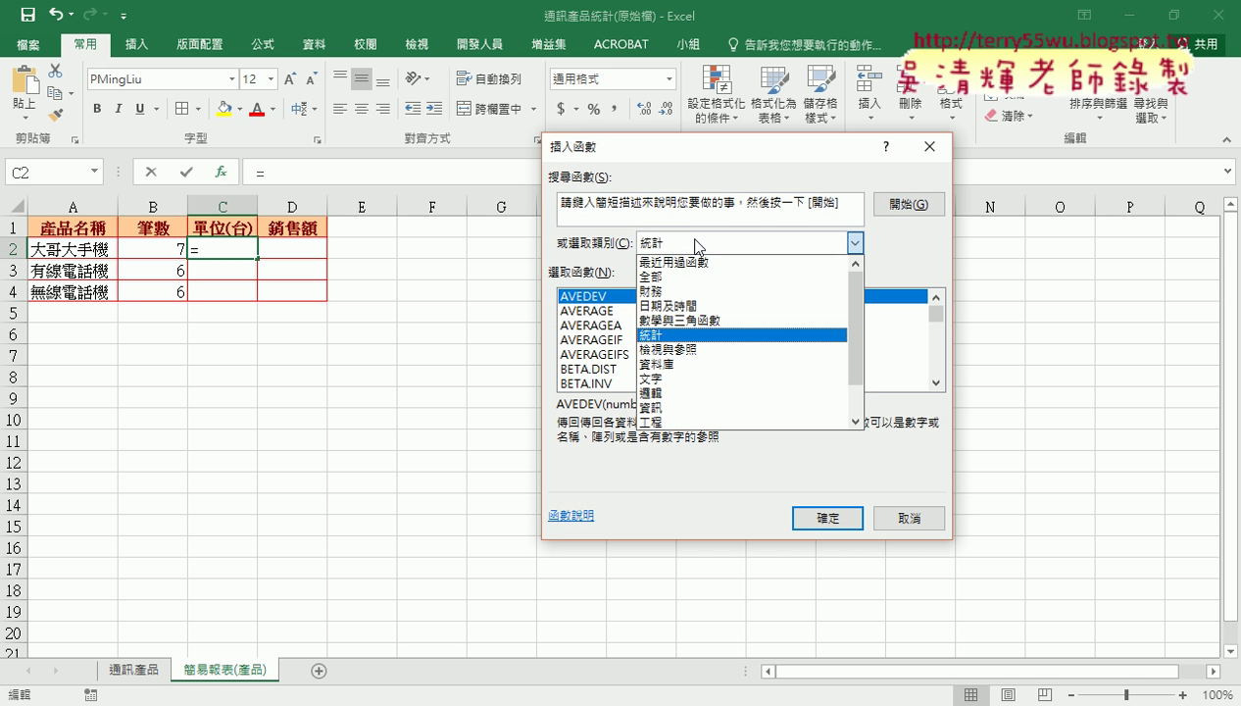
click(699, 262)
double_click(586, 370)
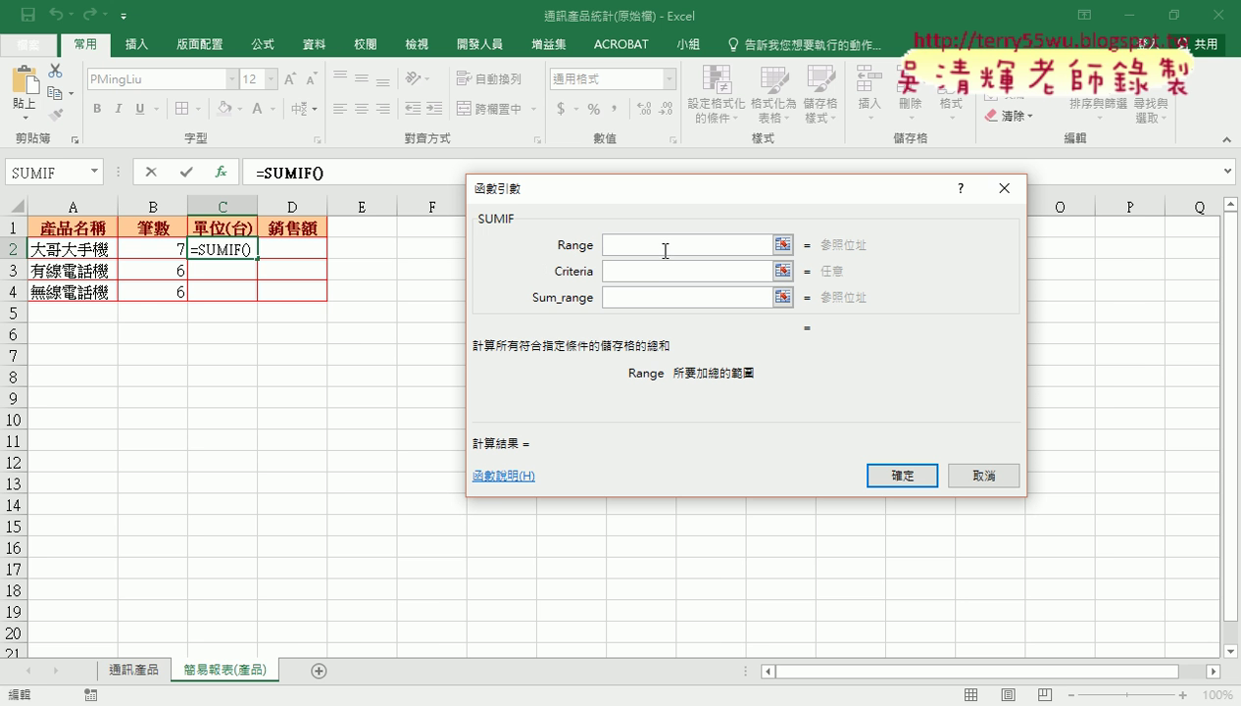
Give SUMIF range 通訊產品!C2:C20, criteria A2 and sum range F2:F20, totalling 46300
click(137, 669)
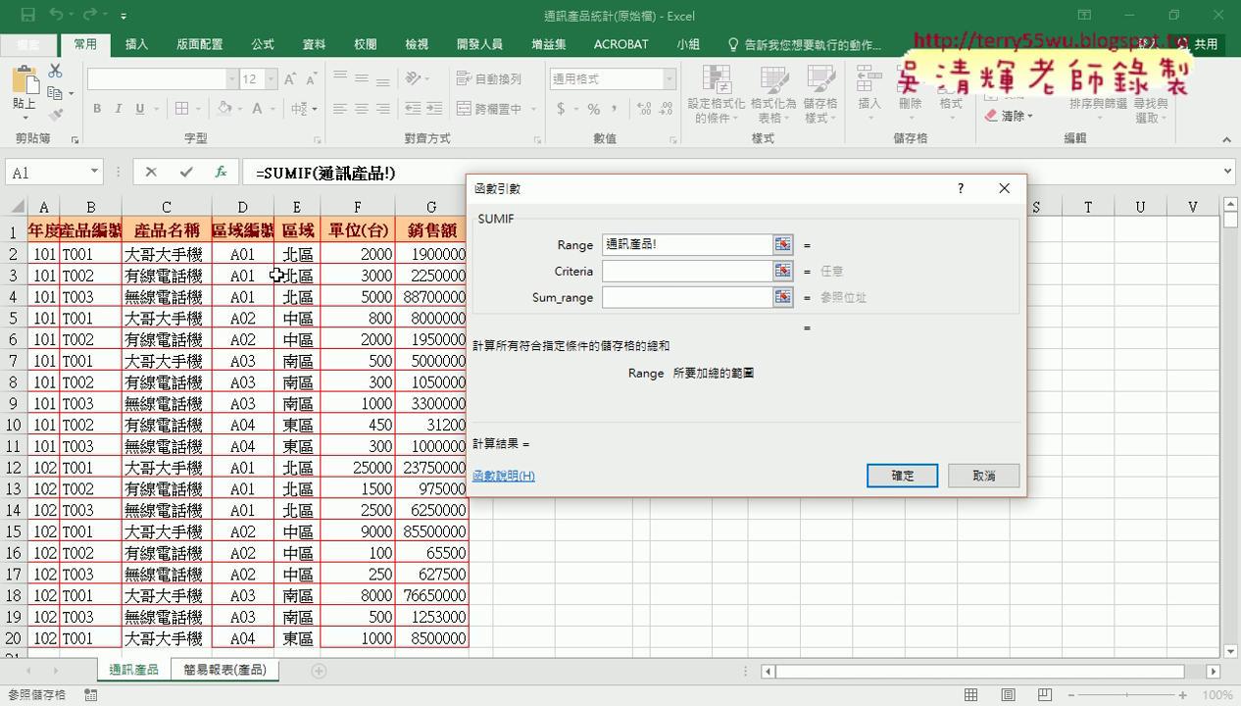
drag(168, 253, 147, 669)
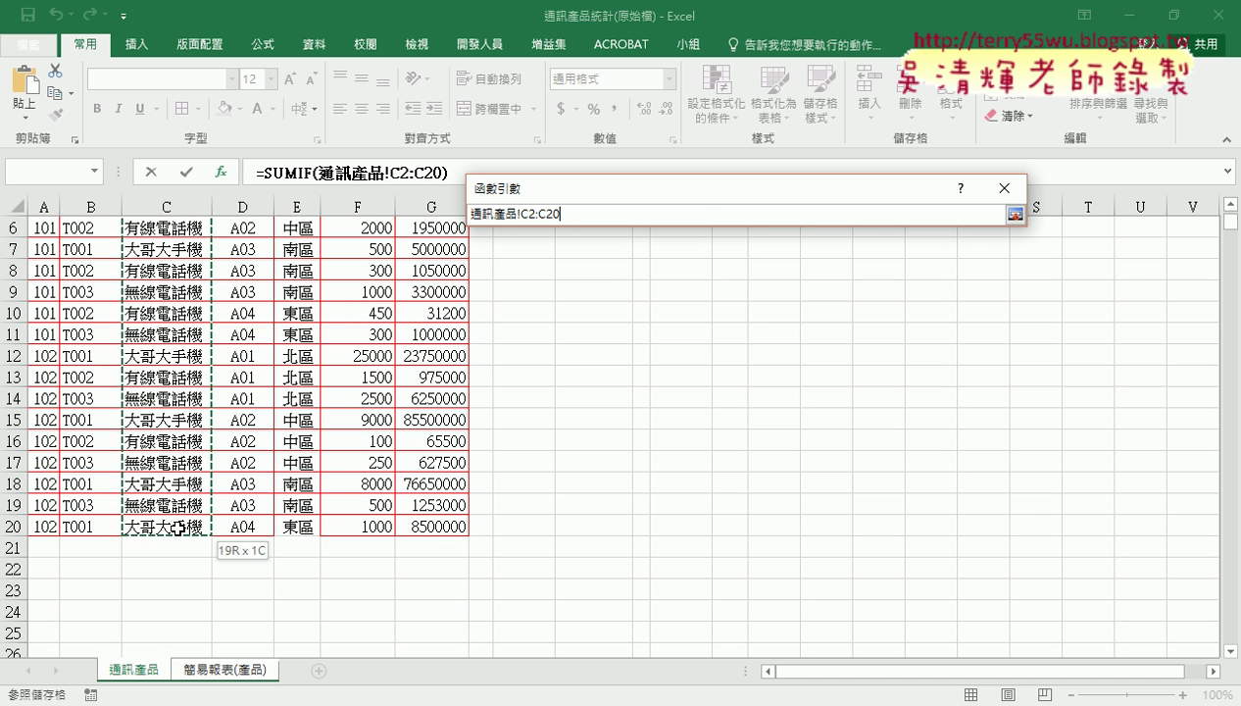
drag(147, 670, 169, 526)
click(630, 272)
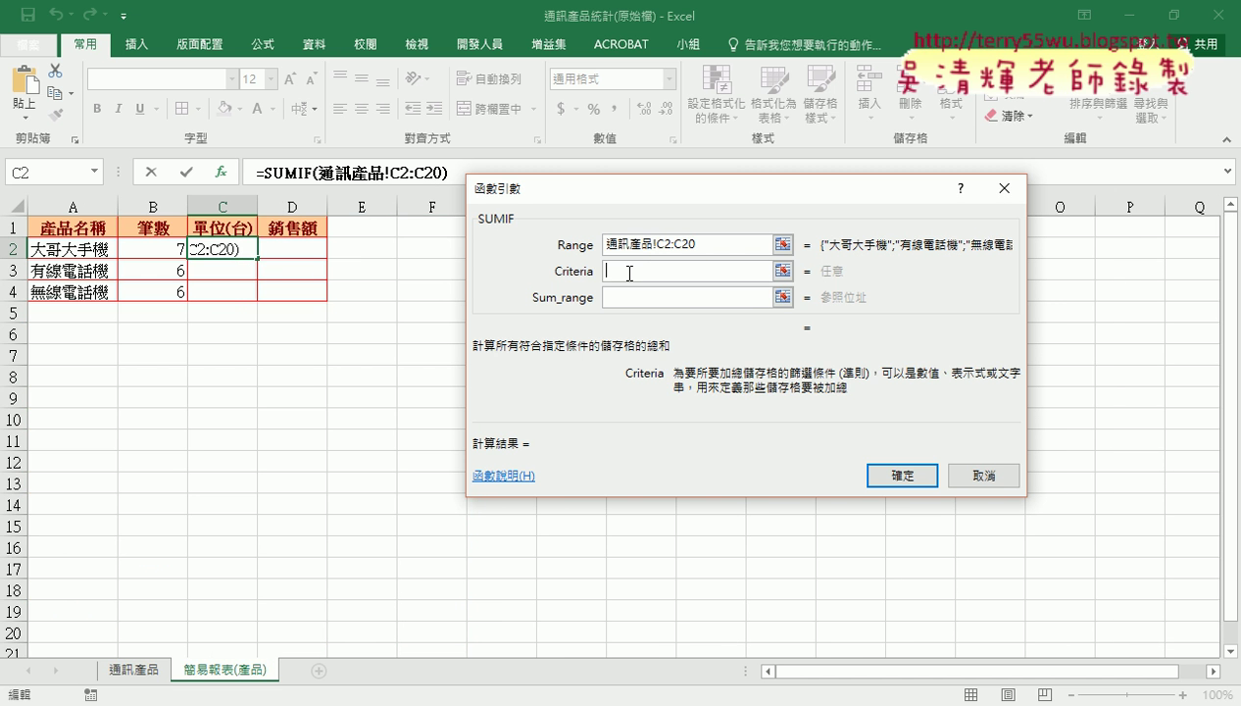
click(86, 251)
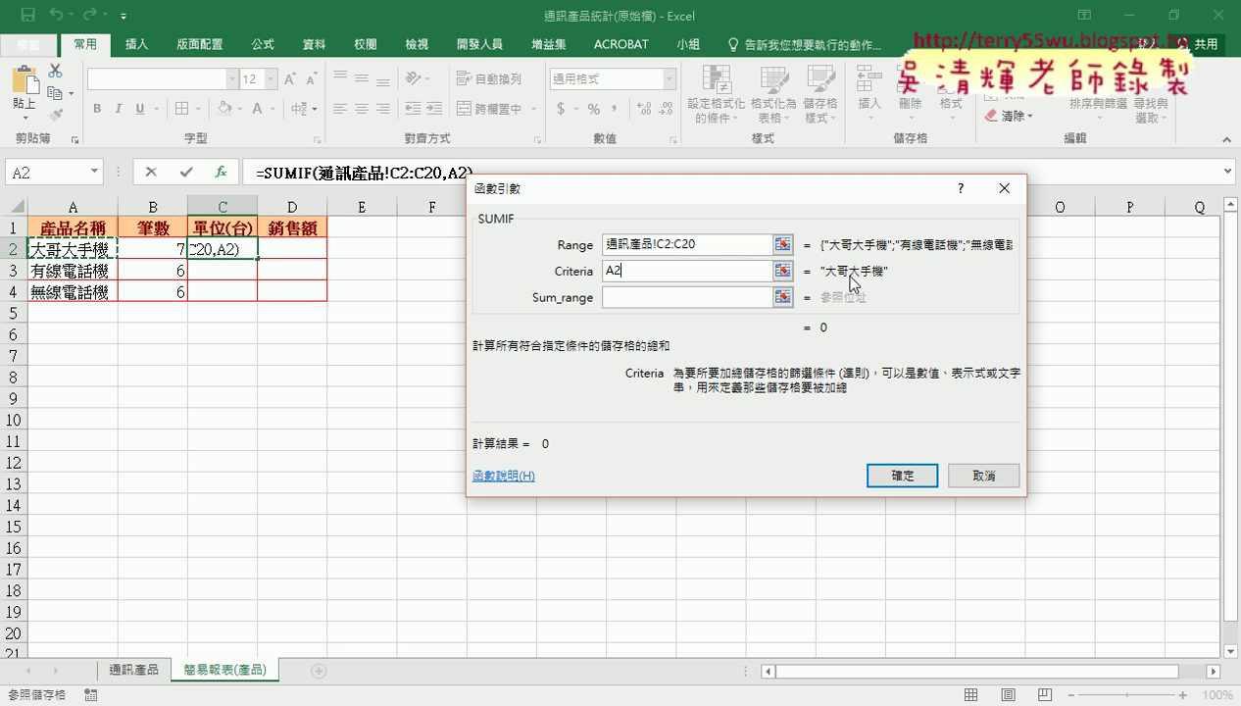
click(622, 298)
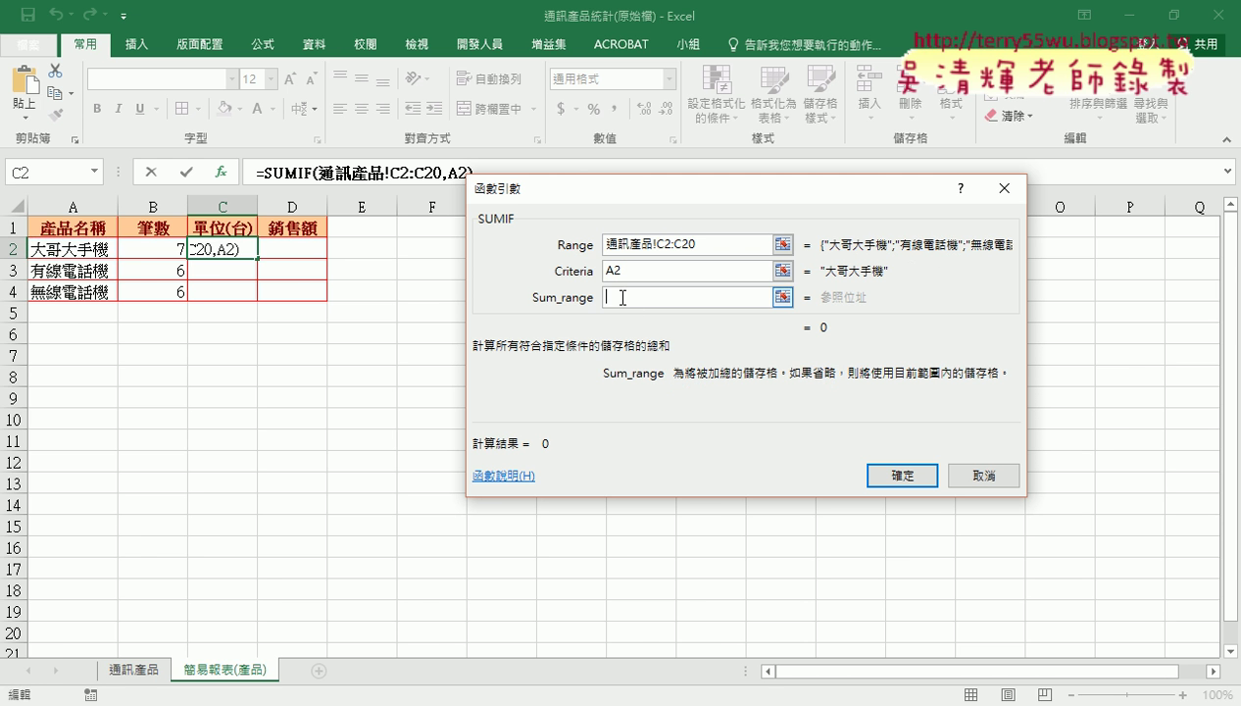
click(134, 670)
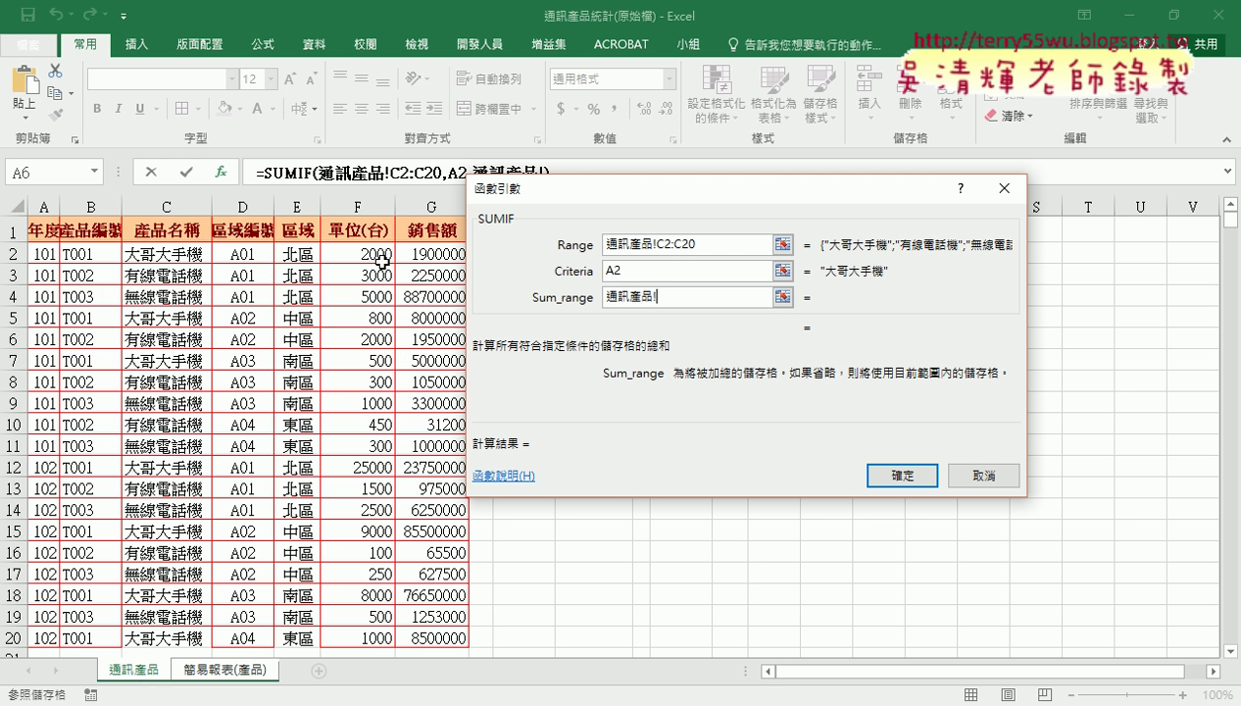
drag(361, 254, 362, 631)
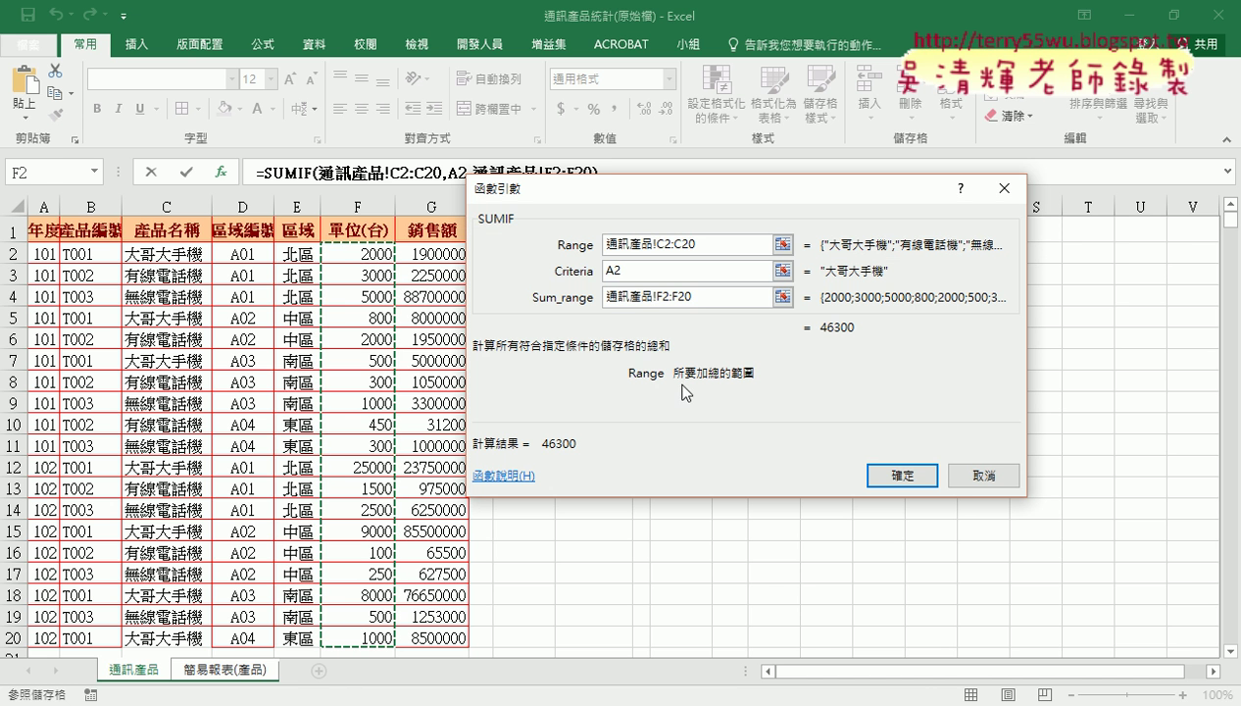
click(903, 476)
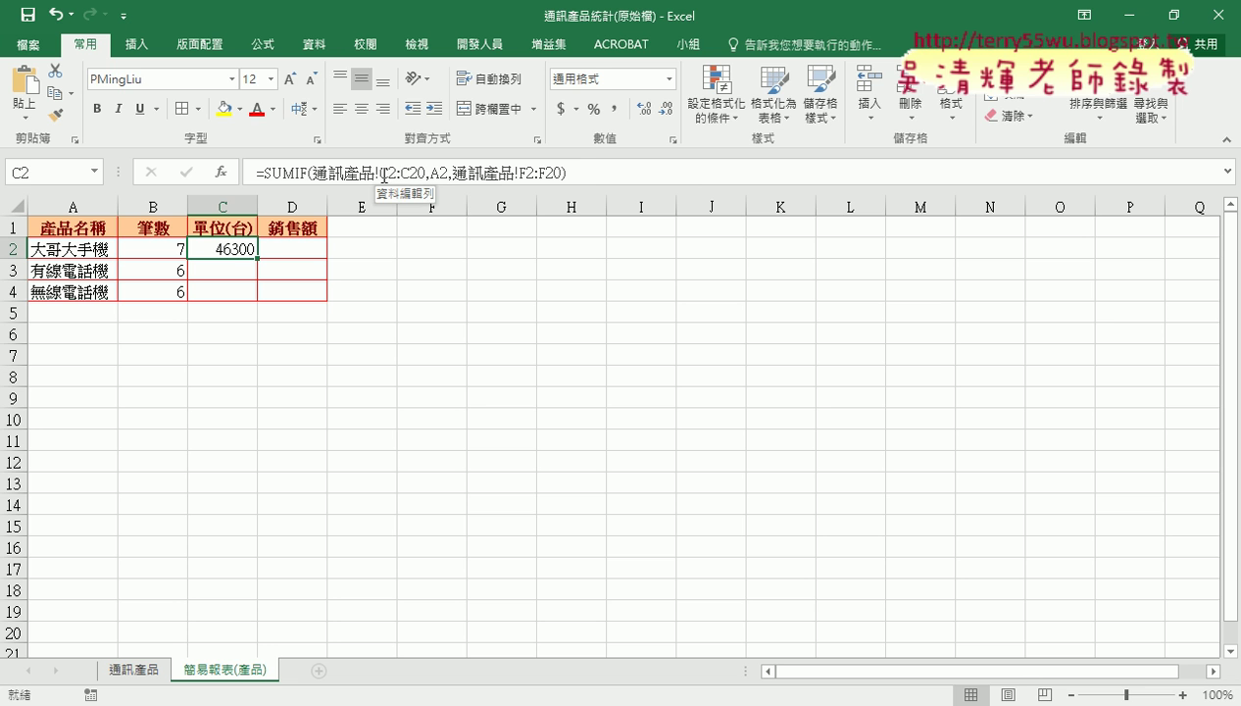
Lock the SUMIF ranges to C$2:C$20 and F$2:F$20, then fill down to C4 (7350, 9550)
drag(379, 173, 428, 172)
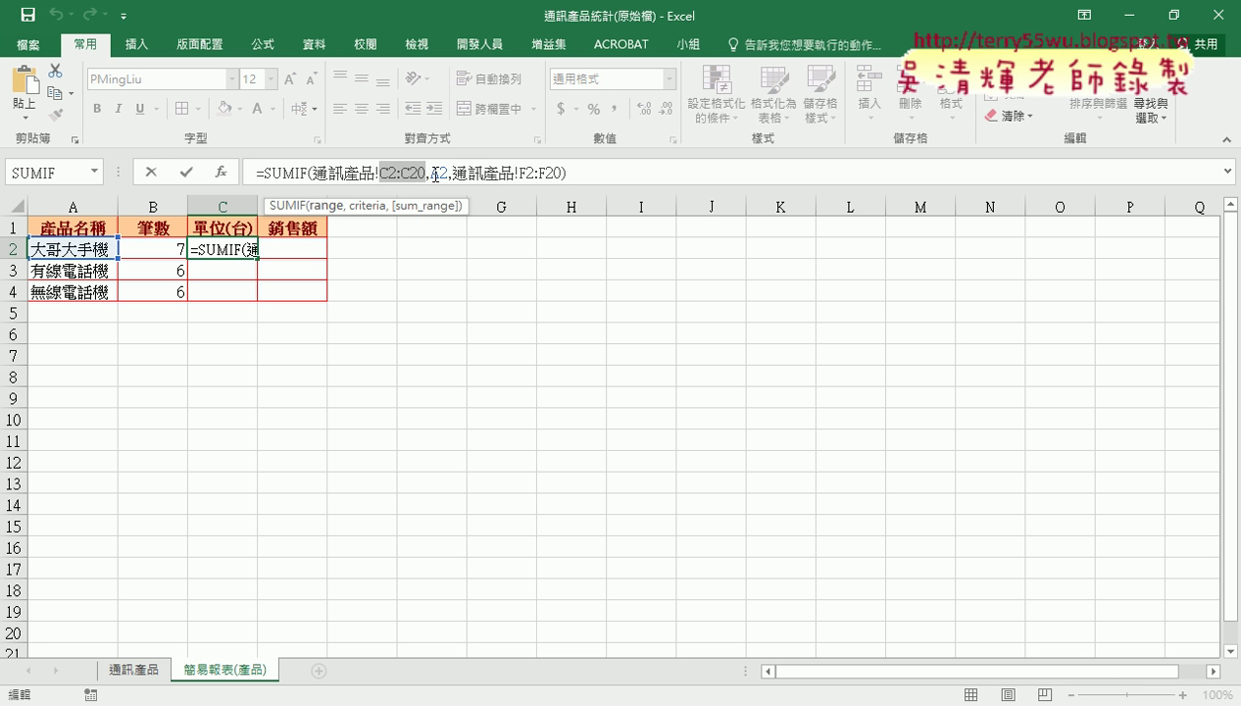
key(F4)
key(F4)
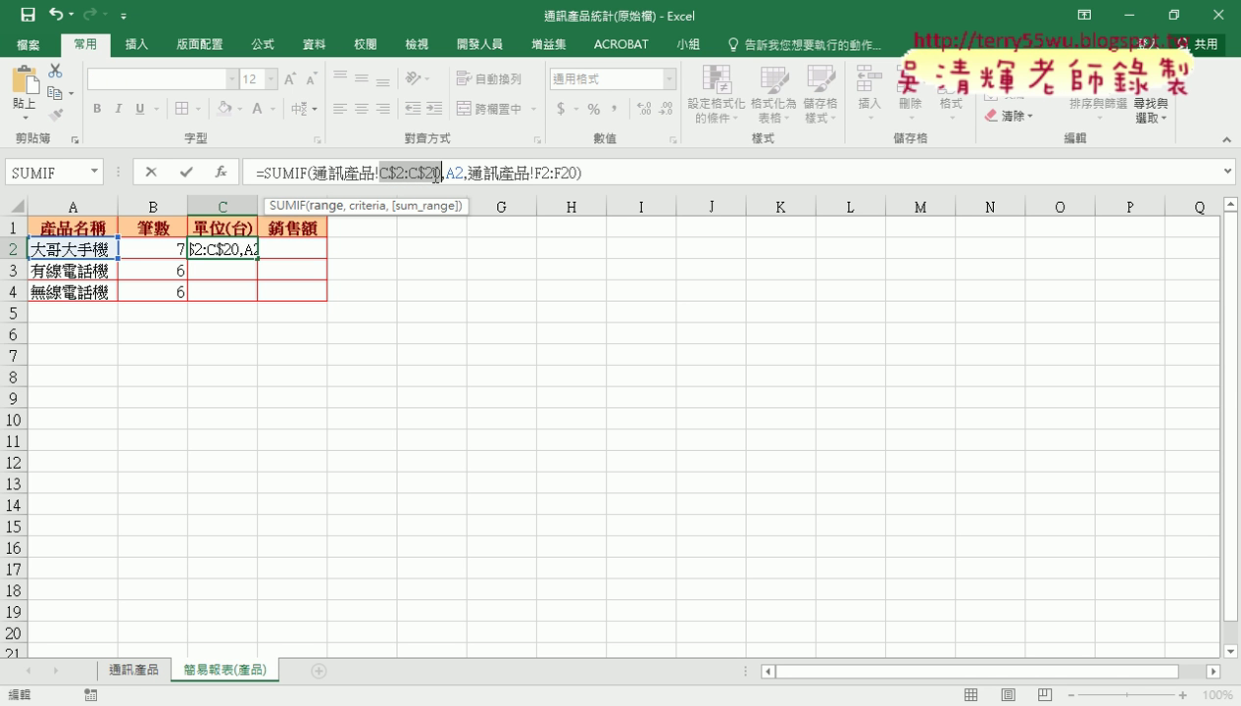
drag(536, 174, 565, 175)
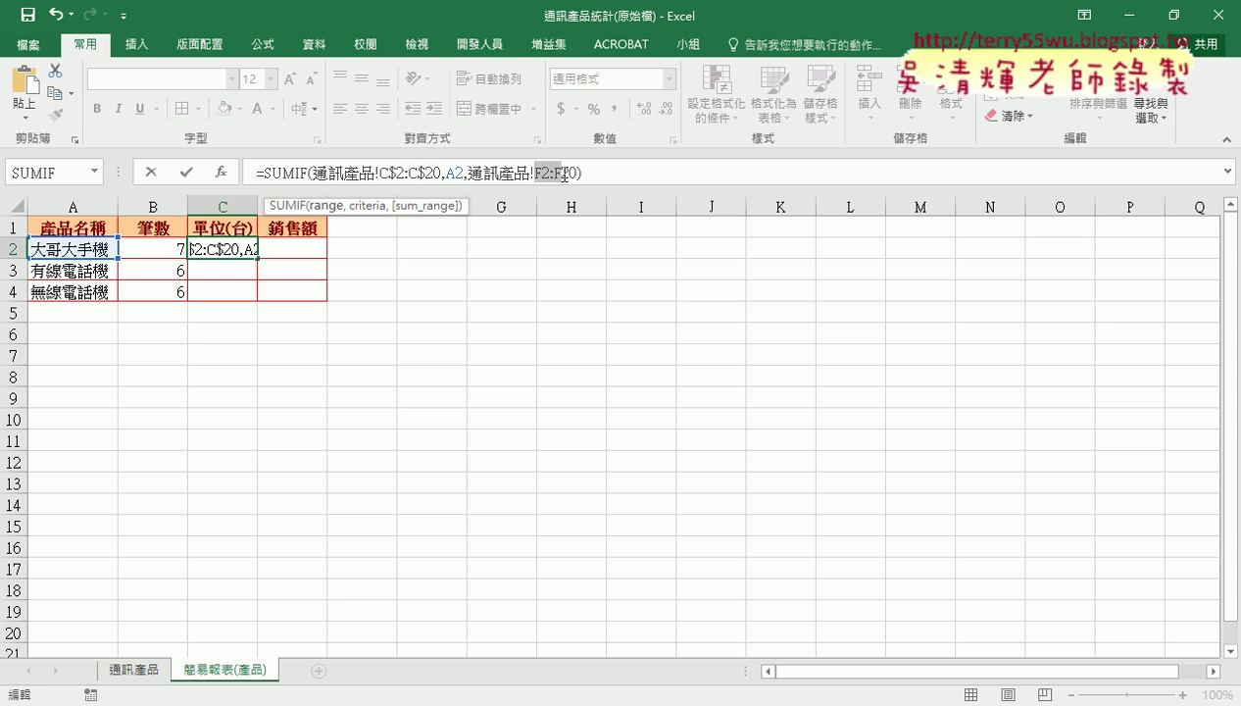
key(F4)
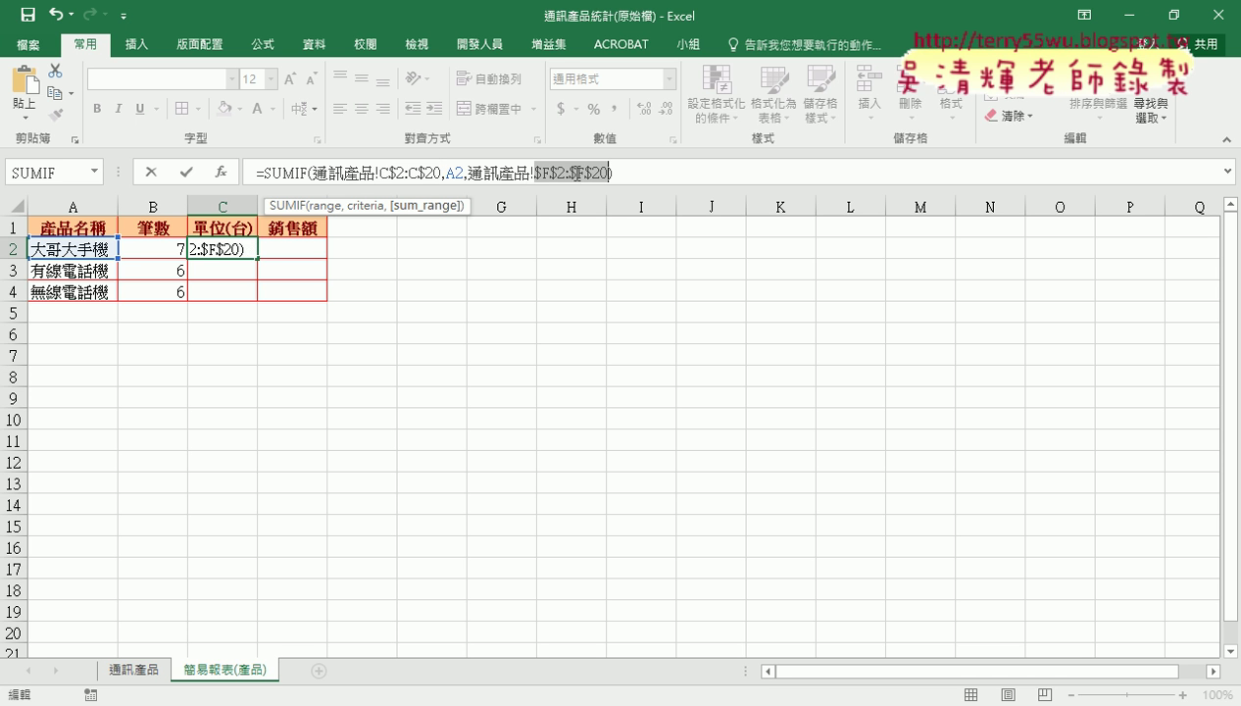
key(F4)
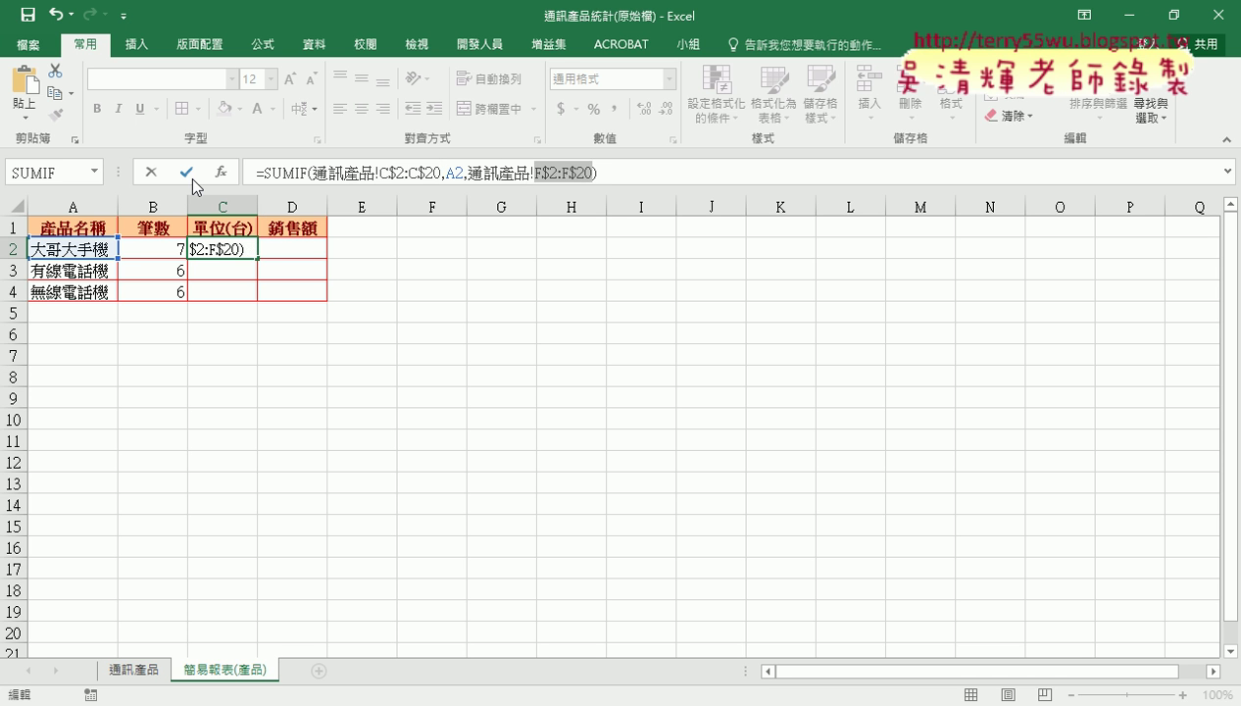
click(188, 174)
drag(257, 260, 258, 296)
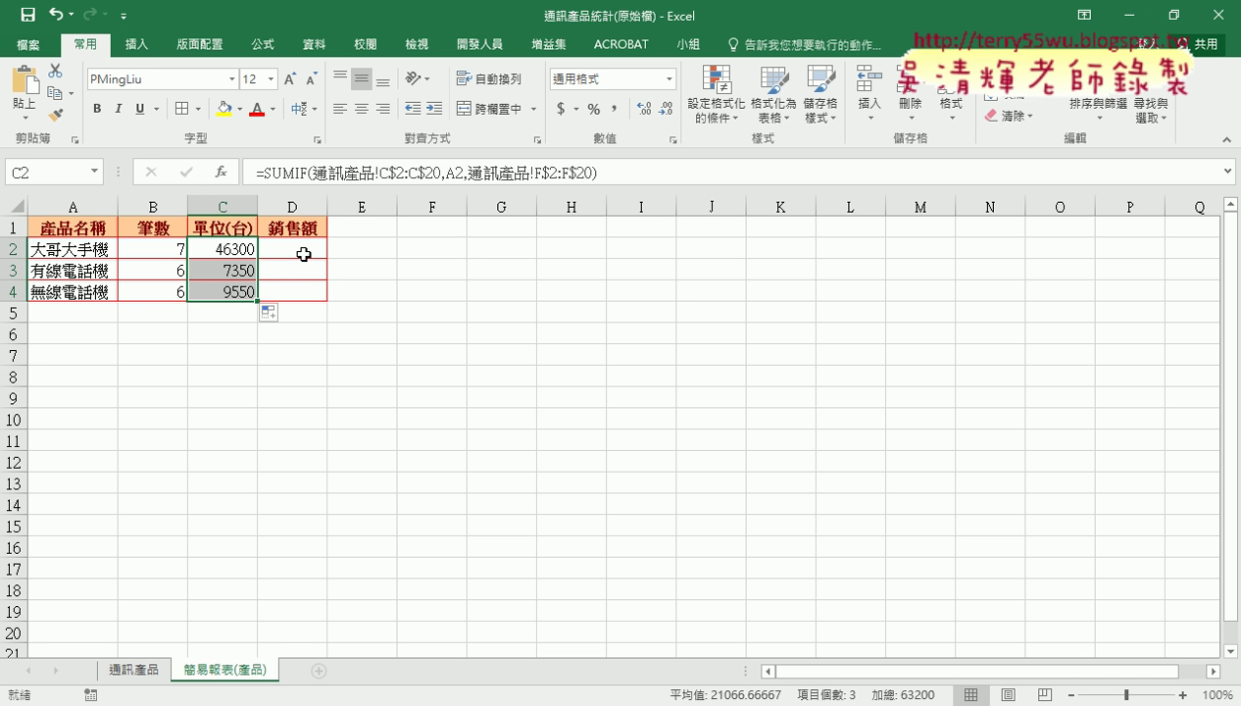
click(303, 253)
Insert a SUMIF in D2 with range 通訊產品!C2:C20, criteria A2 and sum range G2:G20
click(222, 172)
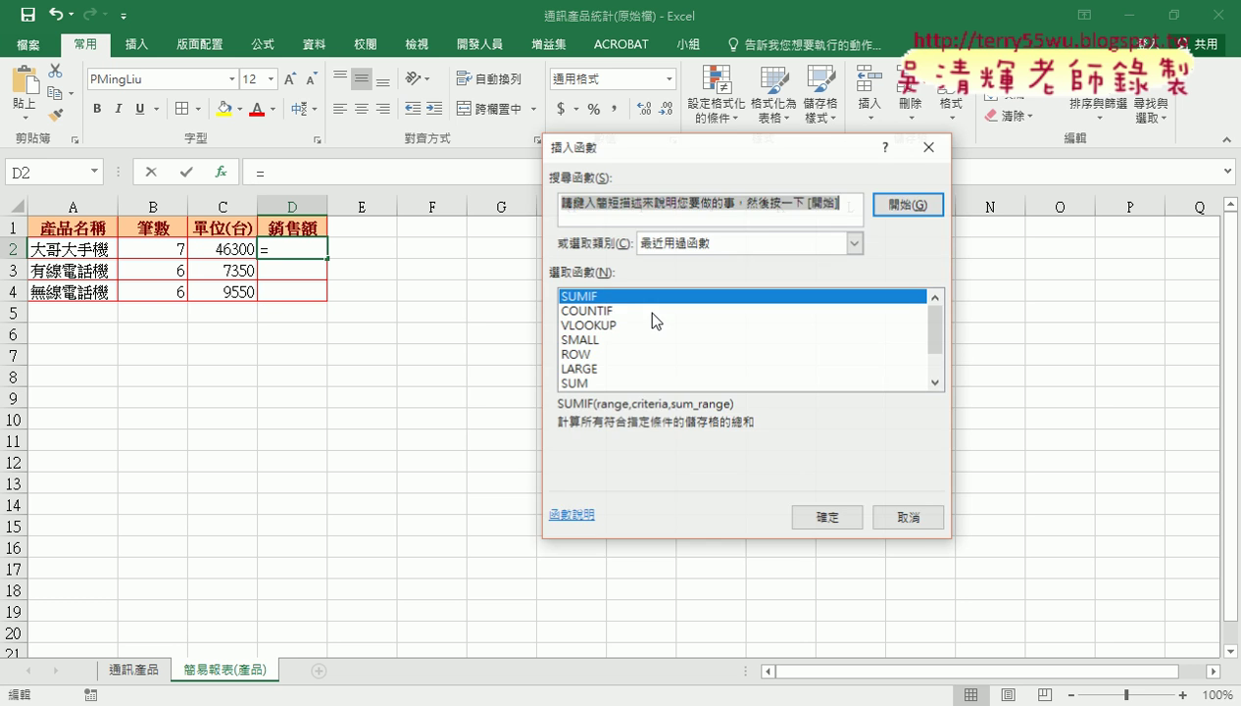
click(819, 506)
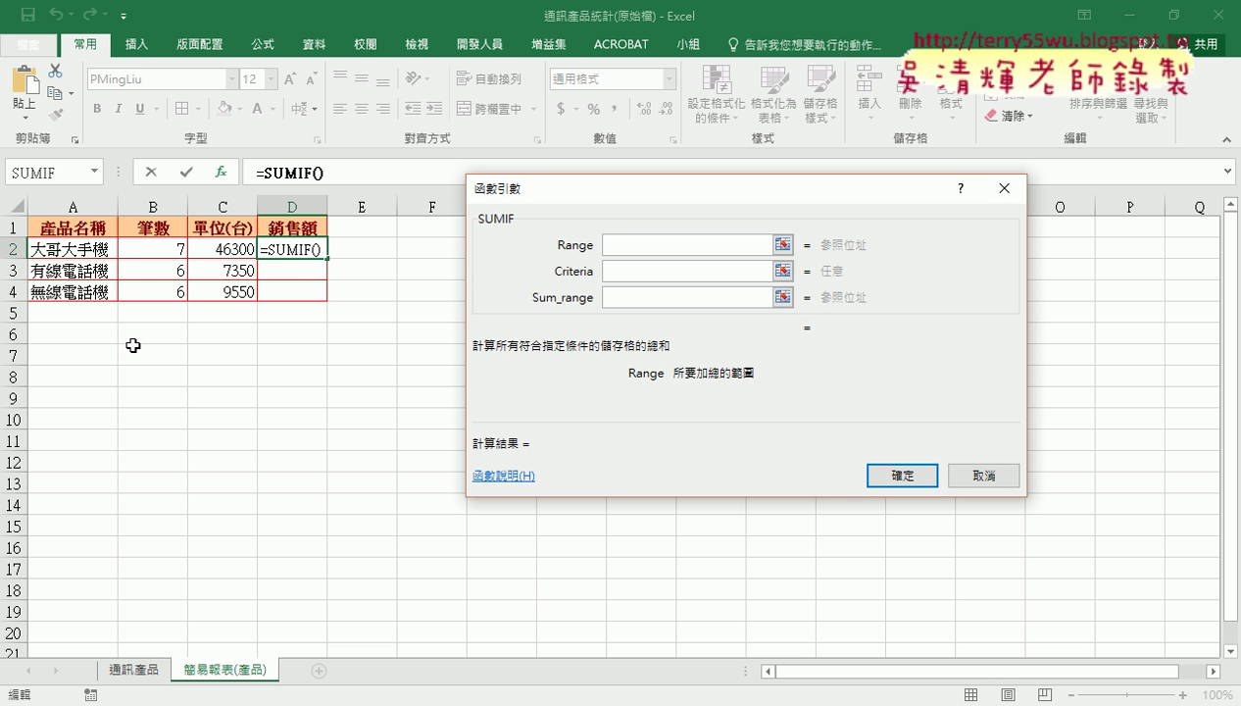
click(147, 668)
drag(169, 253, 171, 636)
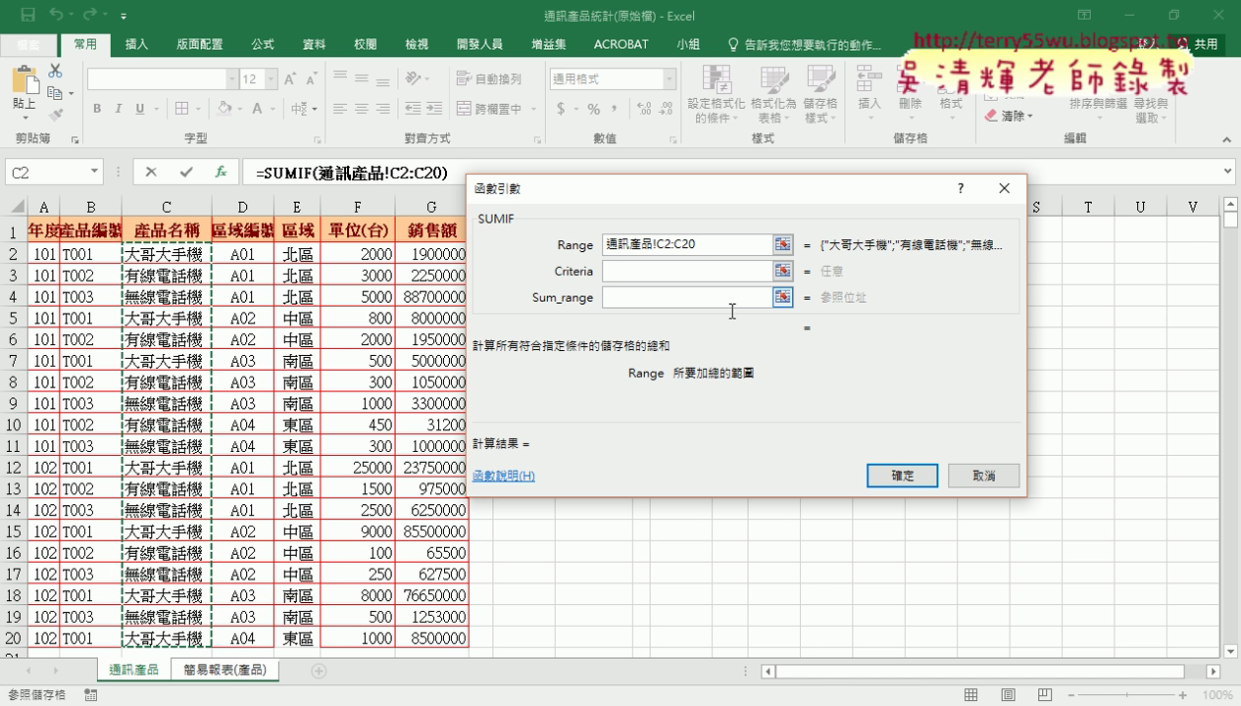
key(Tab)
click(73, 245)
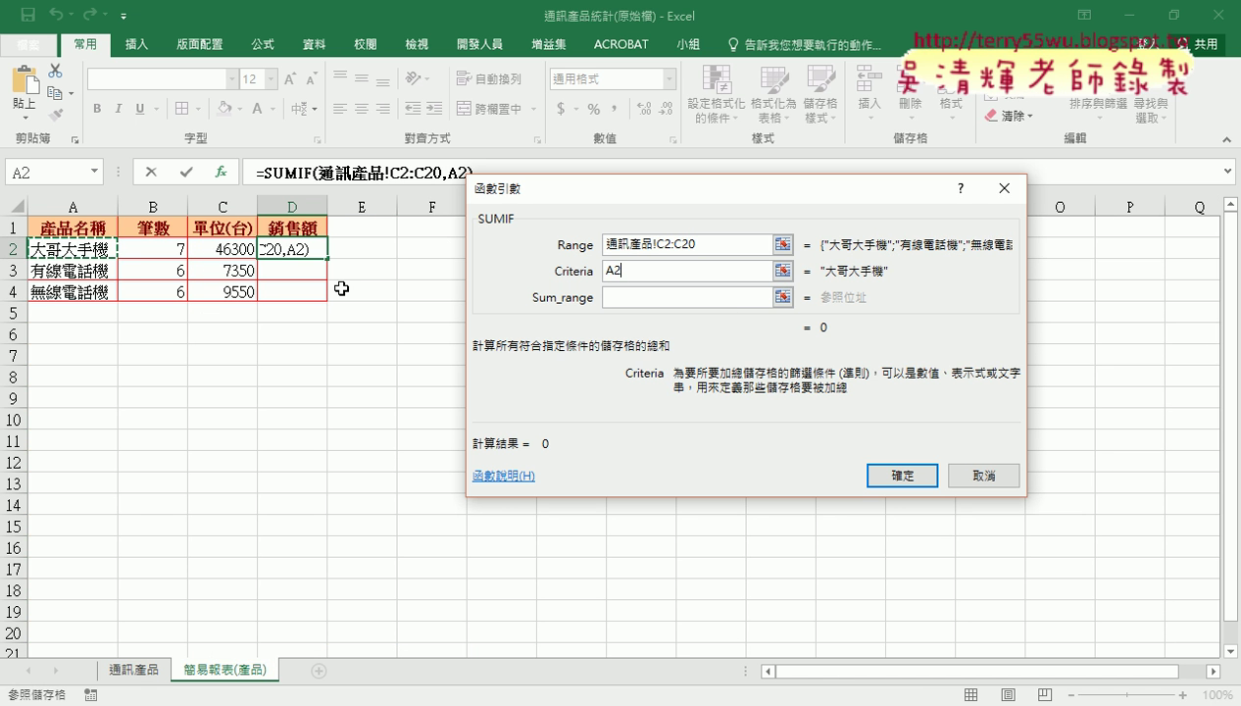
click(649, 299)
click(134, 670)
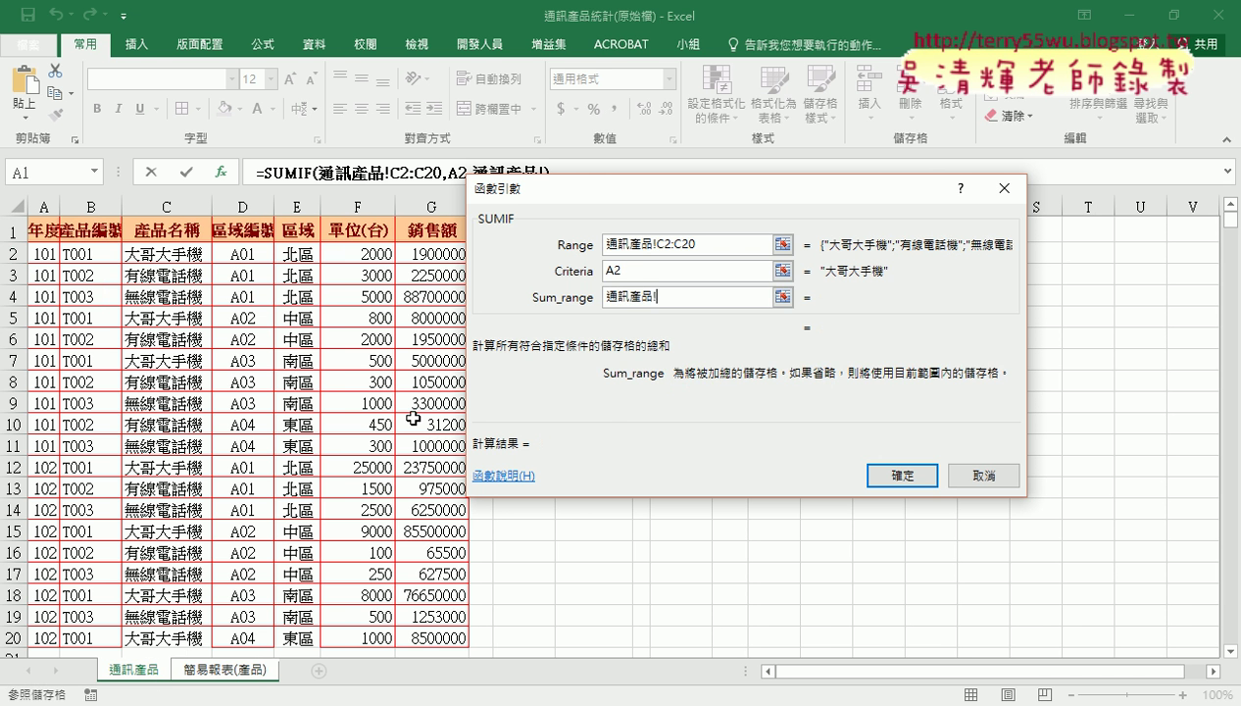
drag(432, 255, 453, 635)
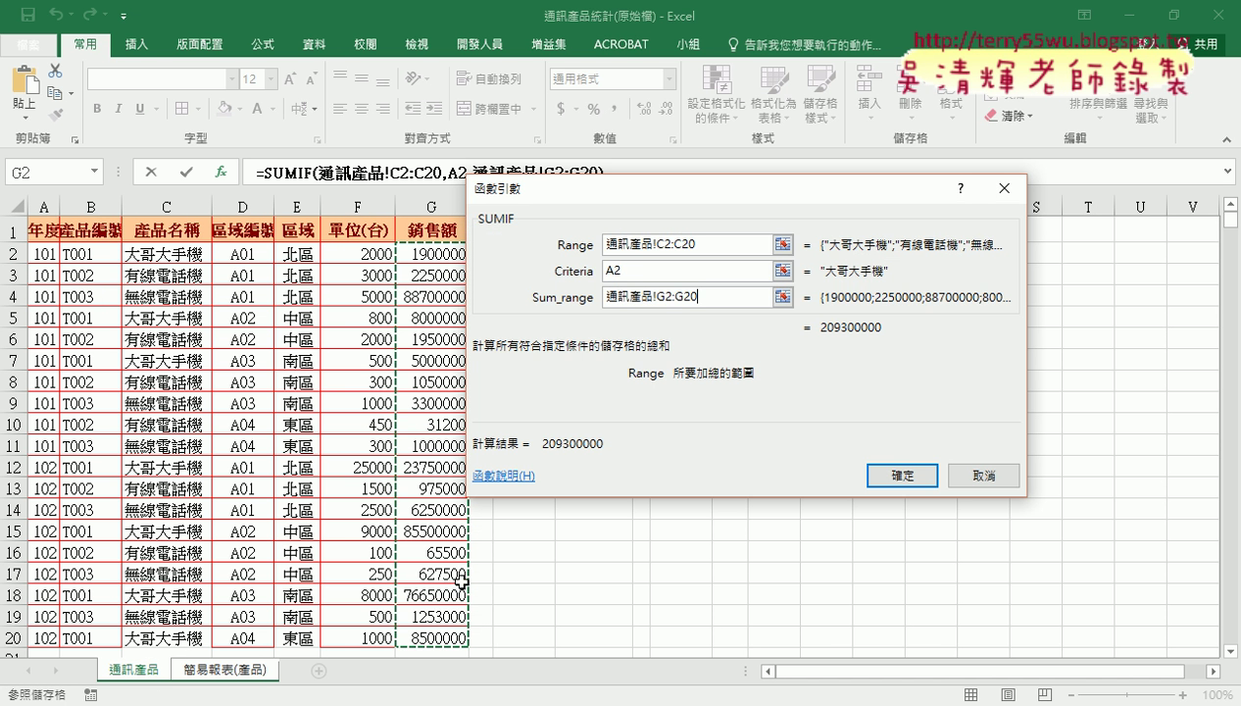
Lock the ranges to C$2:C$20 and G$2:G$20 and confirm the sales formula
drag(705, 245, 658, 245)
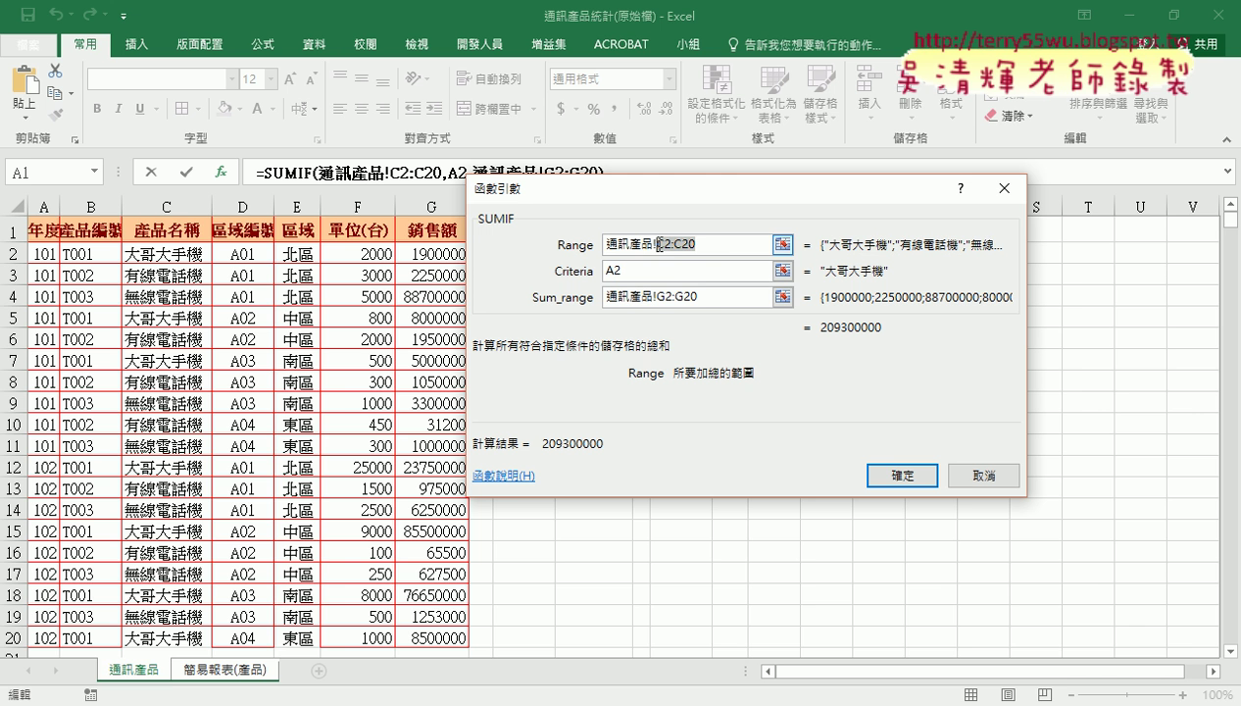
key(F4)
key(F4)
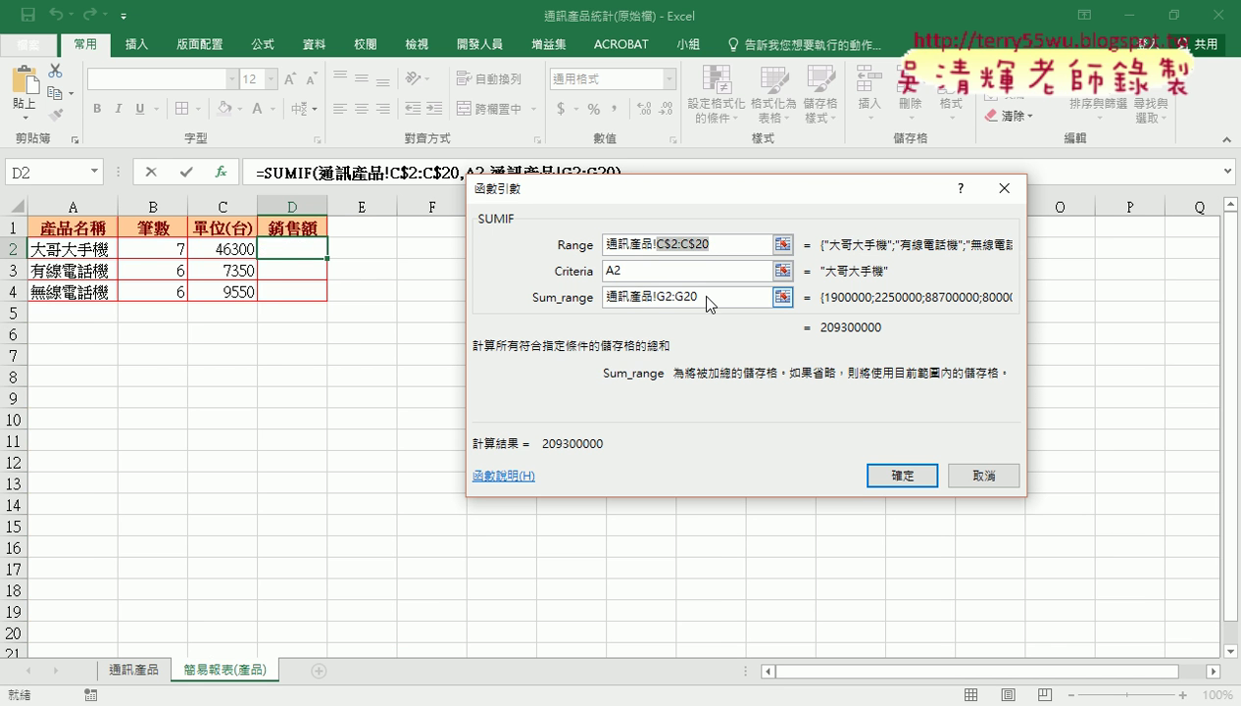
drag(698, 295, 658, 296)
key(F4)
click(900, 478)
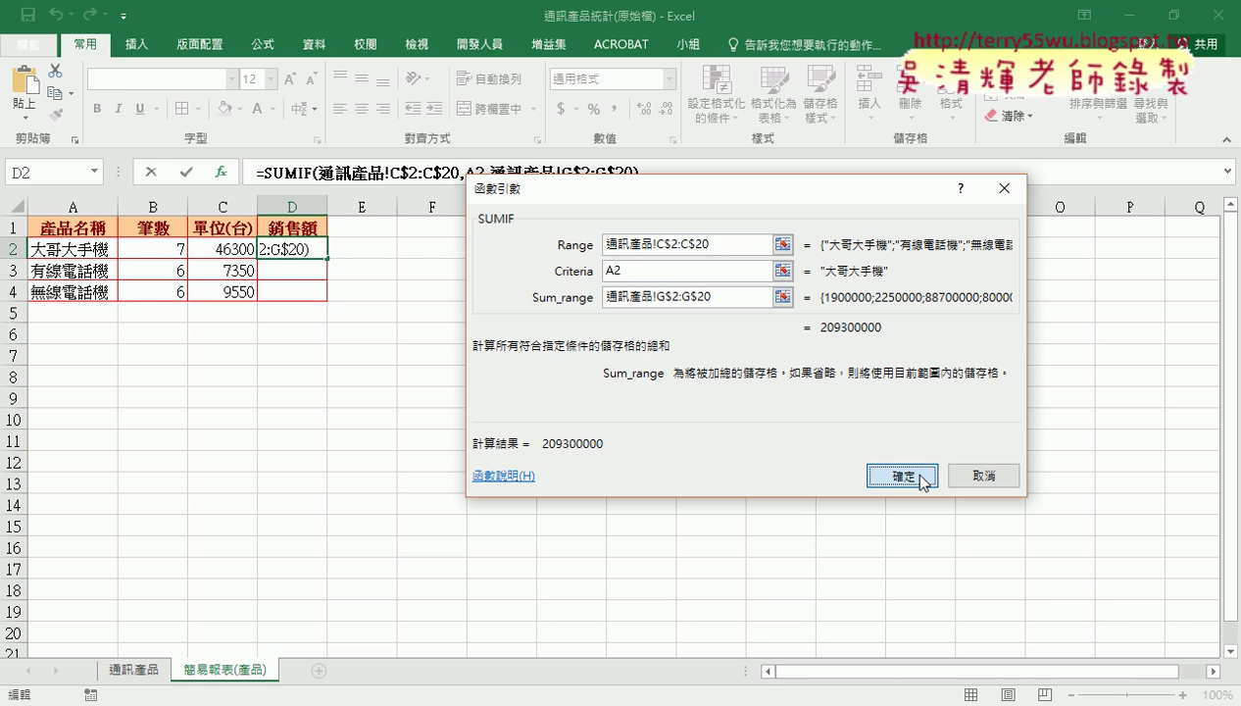
Fill the sales formula down to D4, autofit column D, and duplicate the 簡易報表(產品) sheet
drag(341, 261, 339, 297)
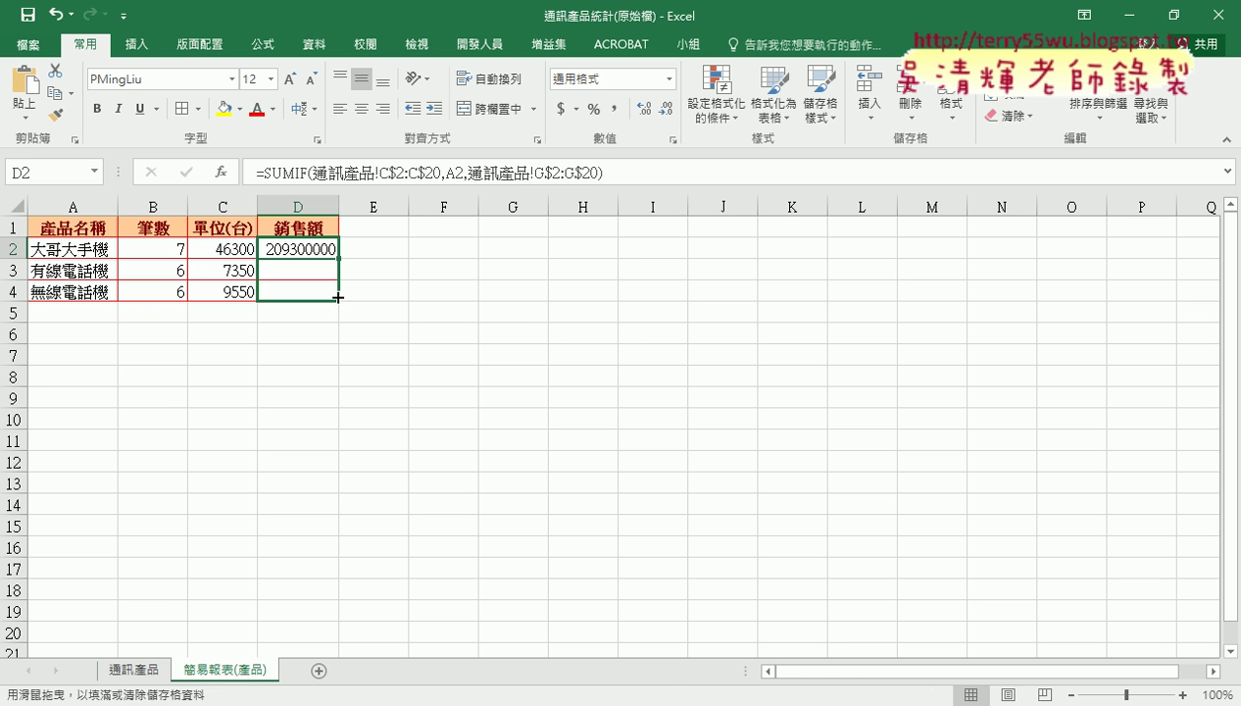
click(341, 204)
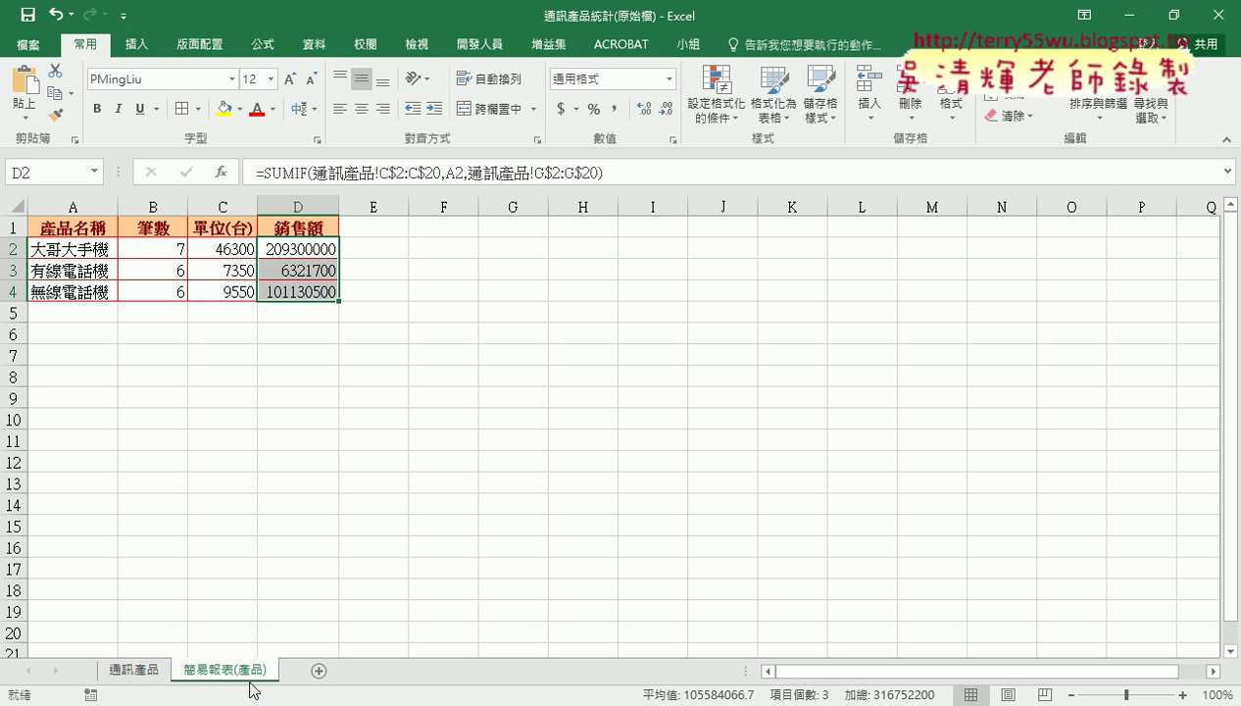
drag(245, 678, 316, 664)
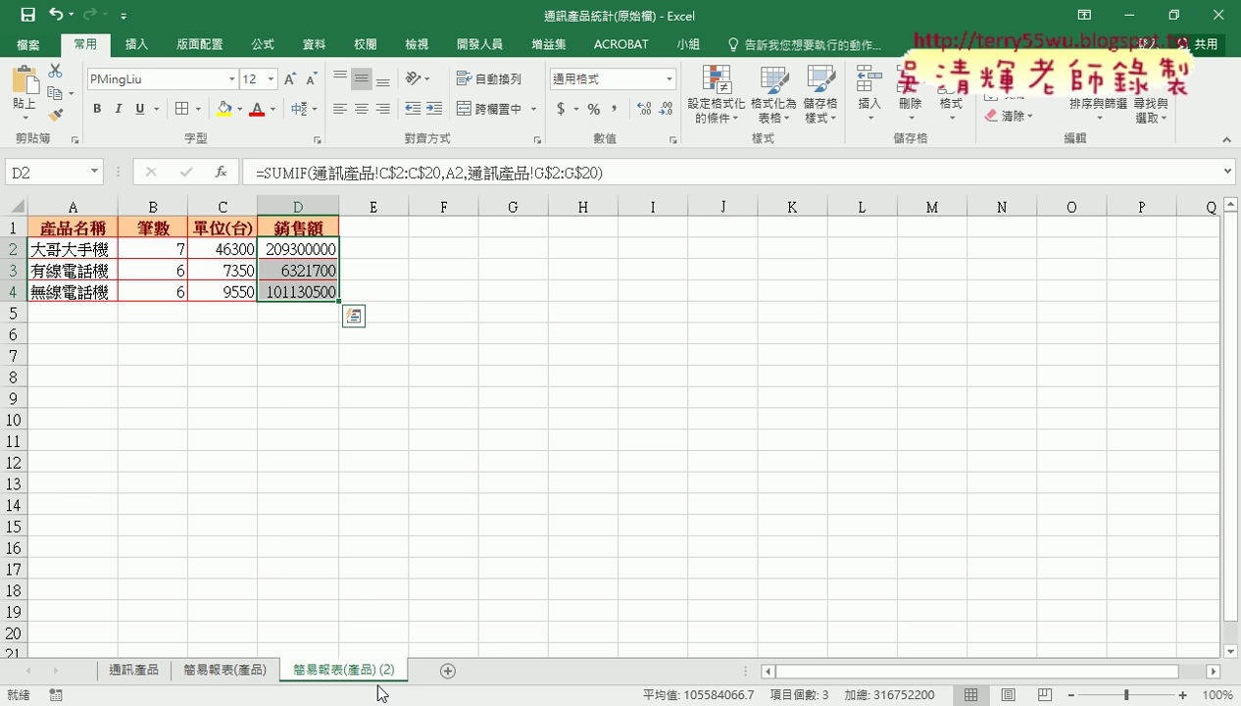
Rename the copied sheet to 簡易報表(區域)
click(384, 668)
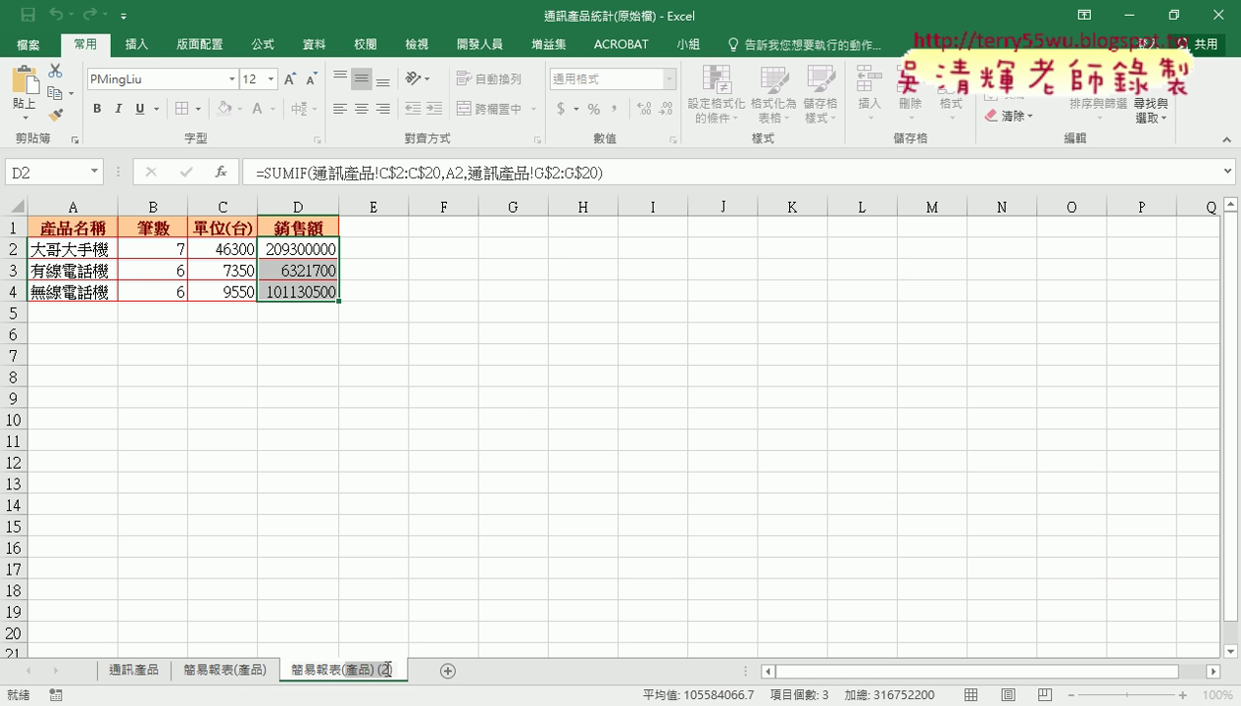
key(BackSpace)
key(BackSpace)
key(BackSpace)
text(ㄑㄩ)
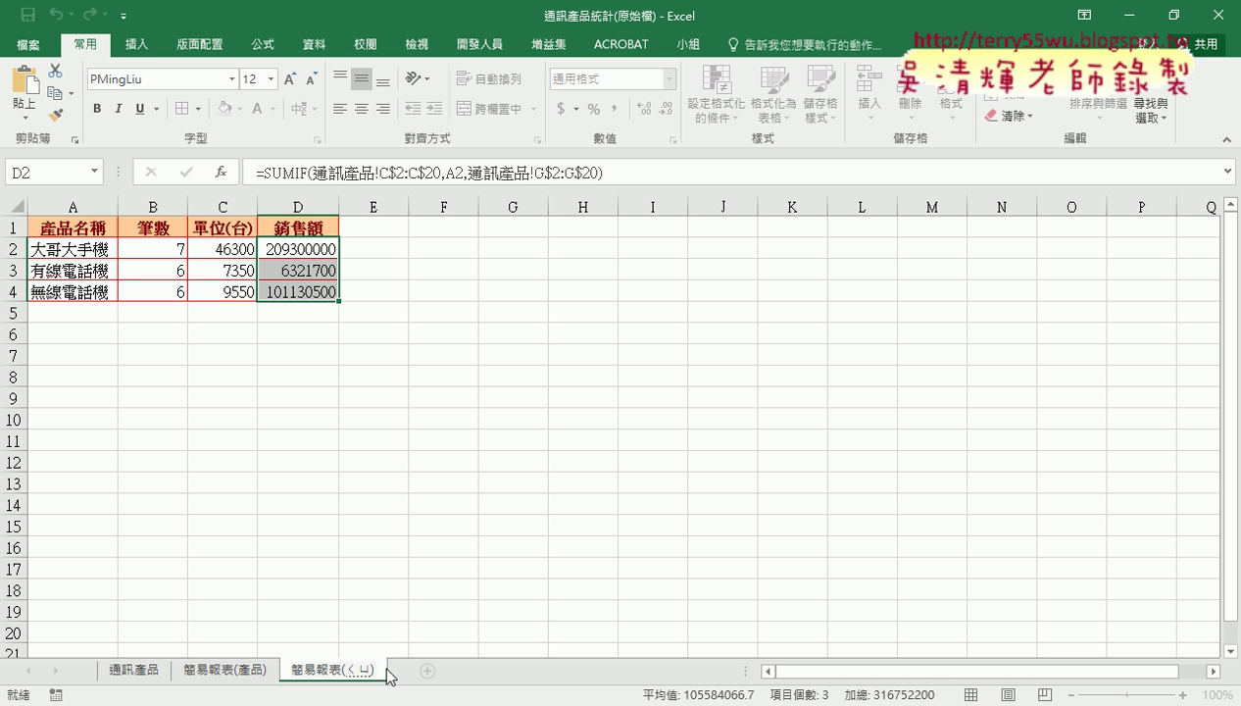
key(space)
text(ㄩ)
click(469, 504)
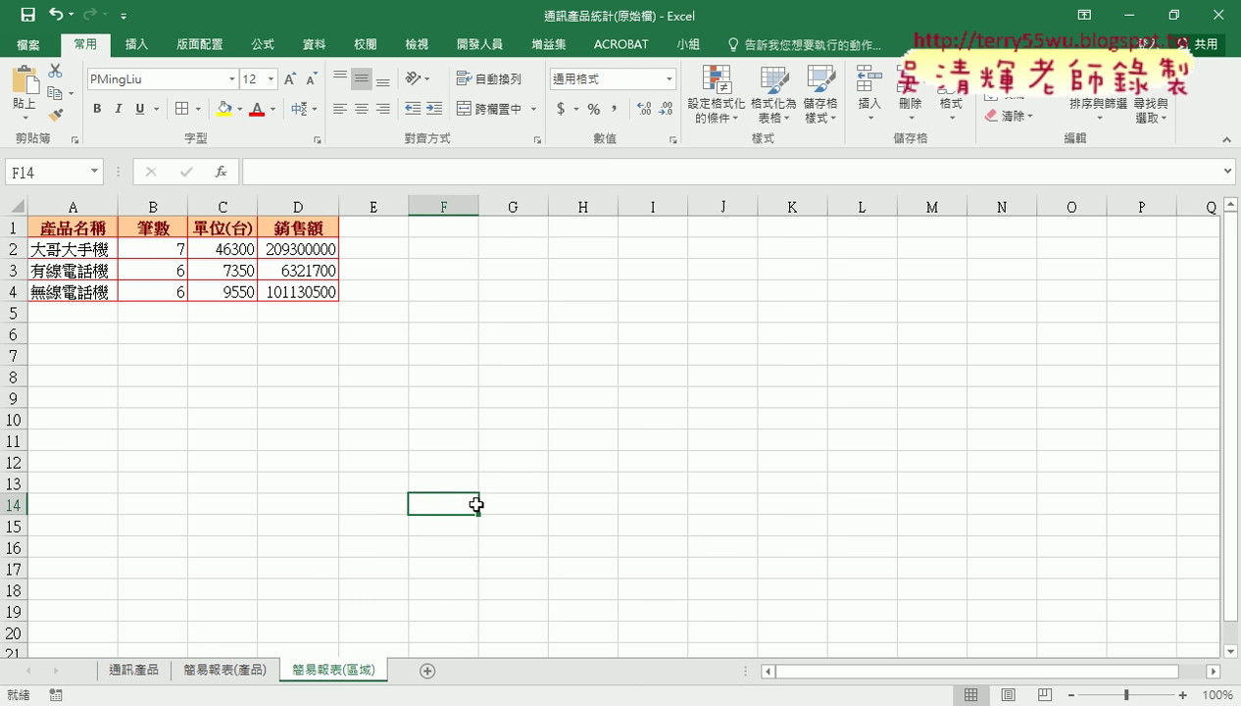
Copy the region list M1:M5 from the 通訊產品 sheet
click(145, 671)
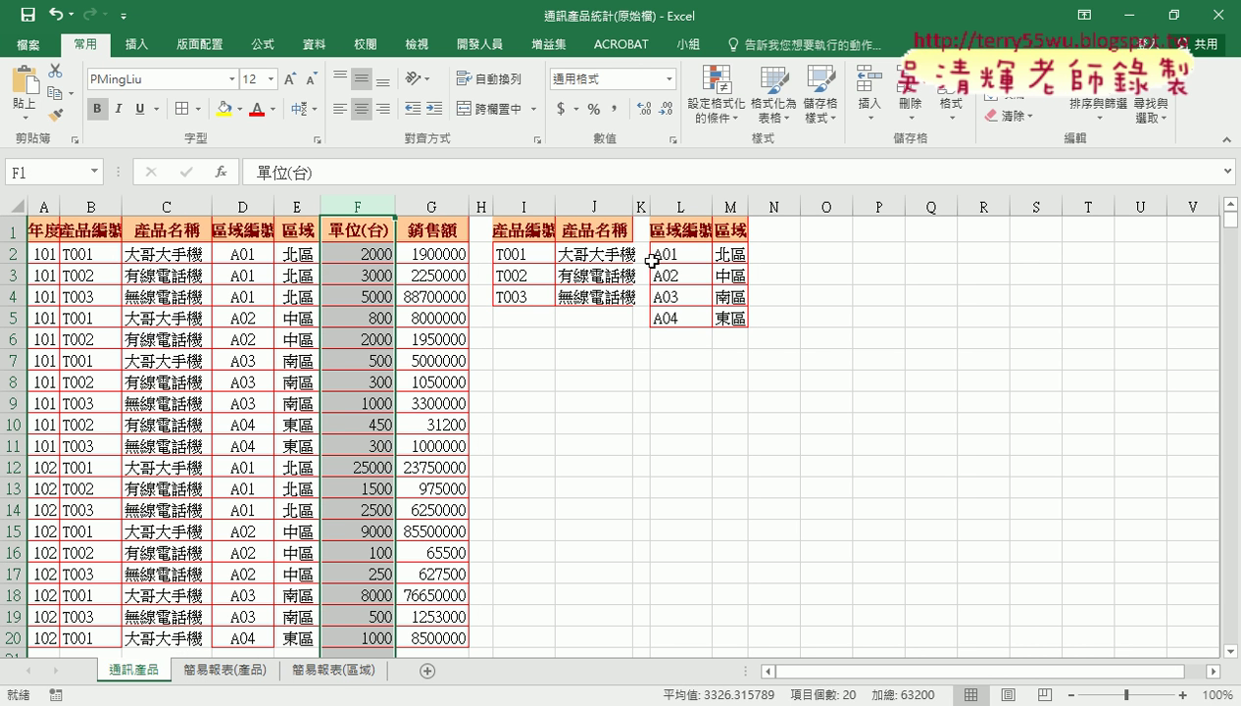
mouse_move(747, 204)
mouse_down()
mouse_move(759, 202)
mouse_move(735, 319)
mouse_up()
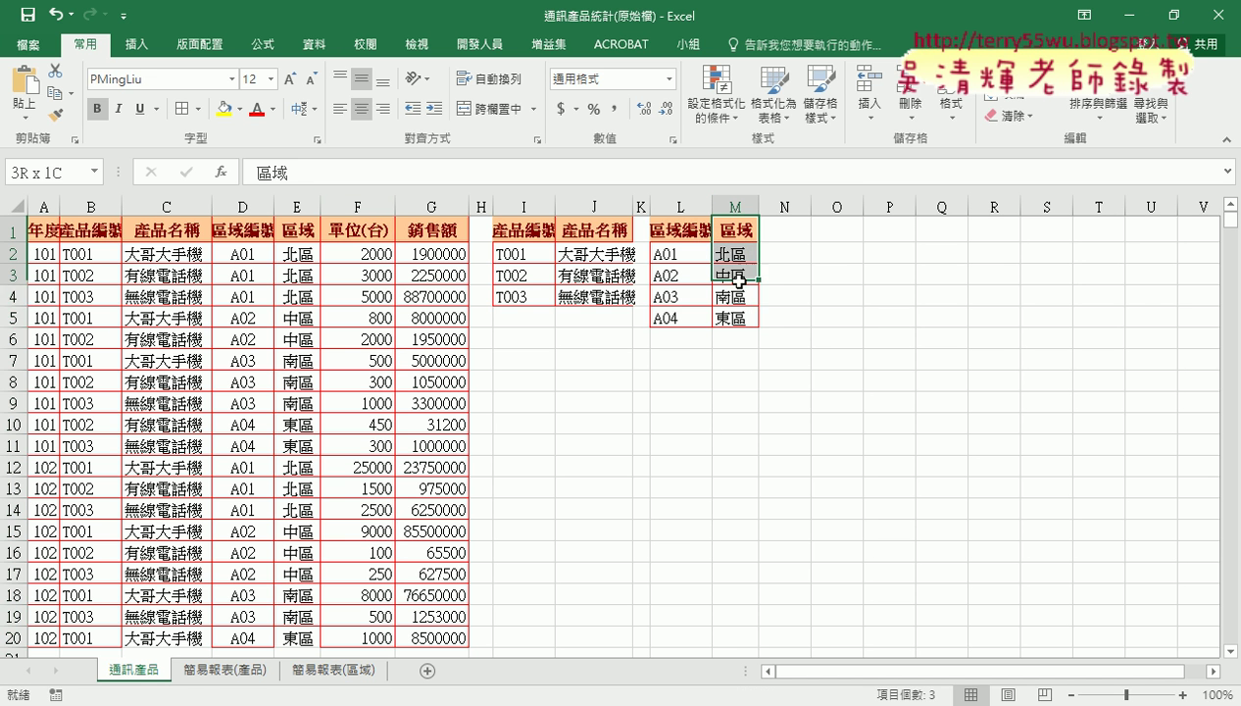
key(ctrl+c)
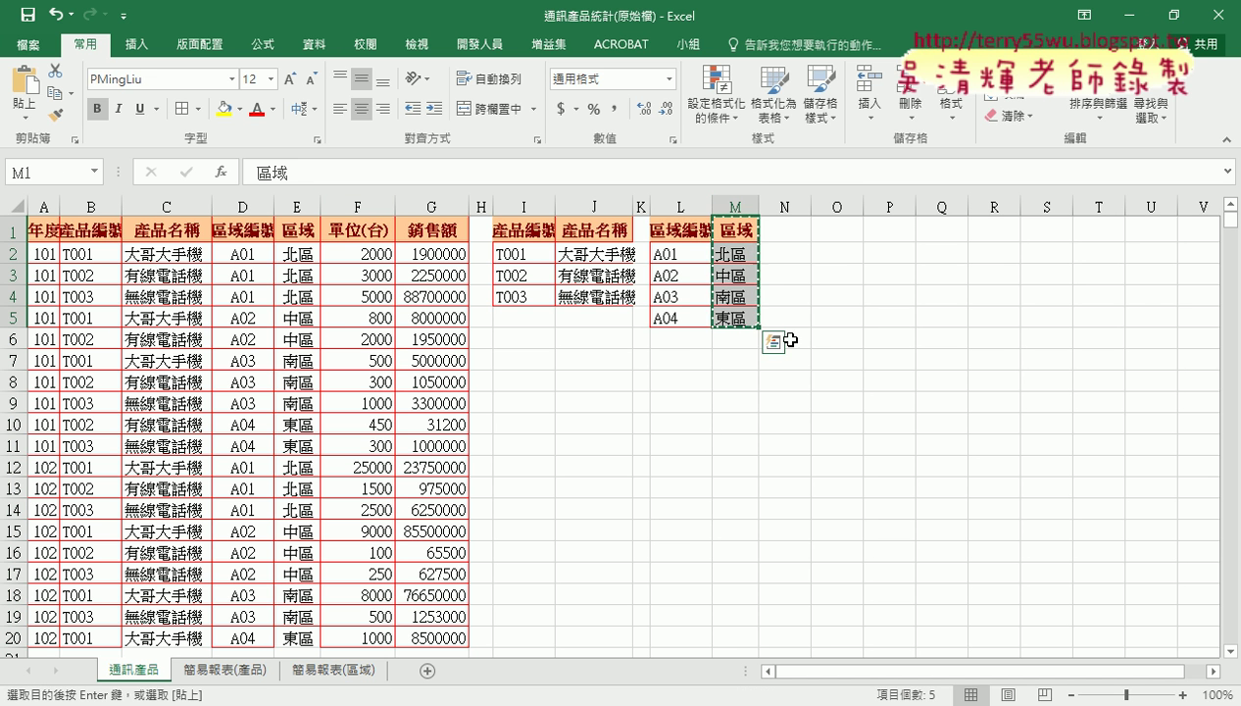
click(361, 673)
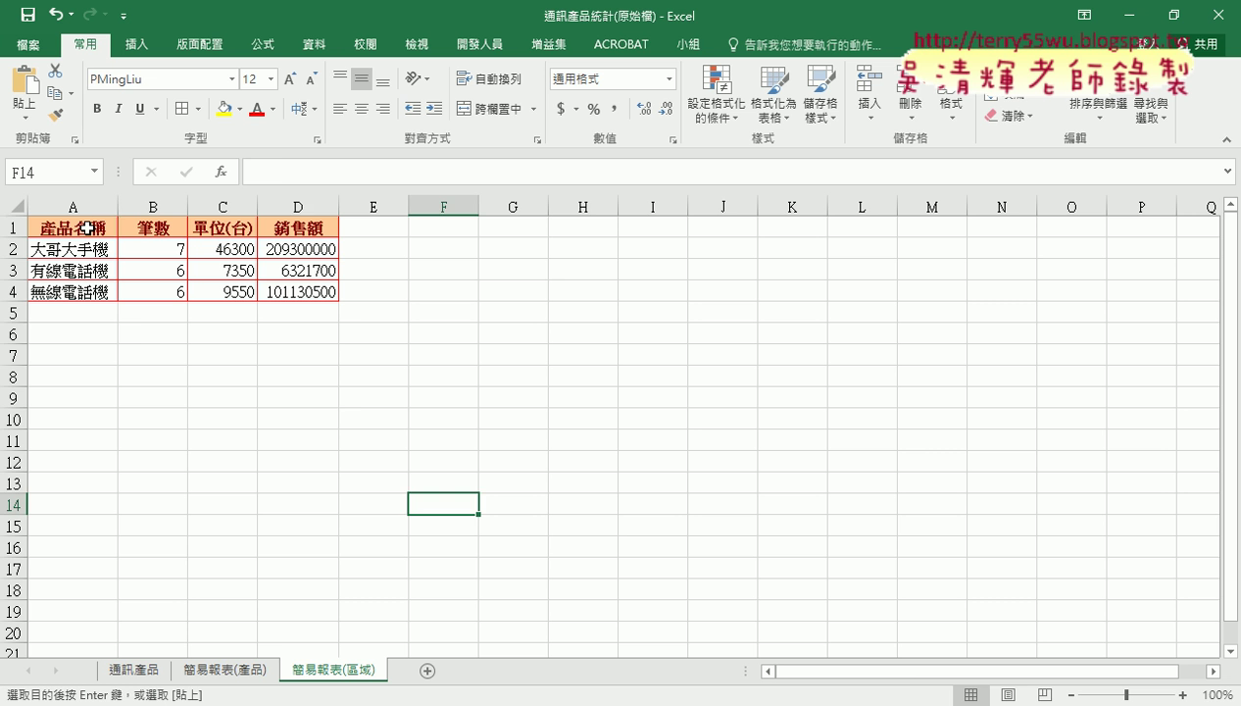
Paste the region list into A1:A5 and clear the old results in B2:D5
click(87, 227)
key(ctrl+v)
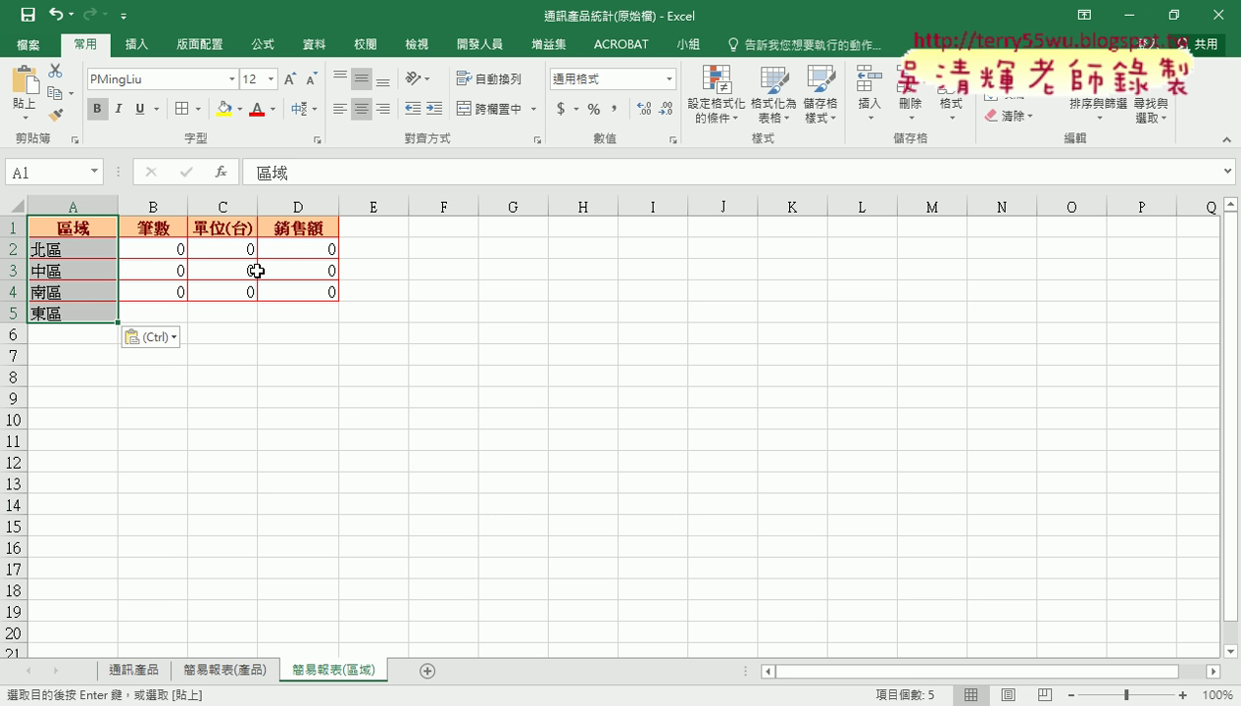
drag(163, 248, 320, 312)
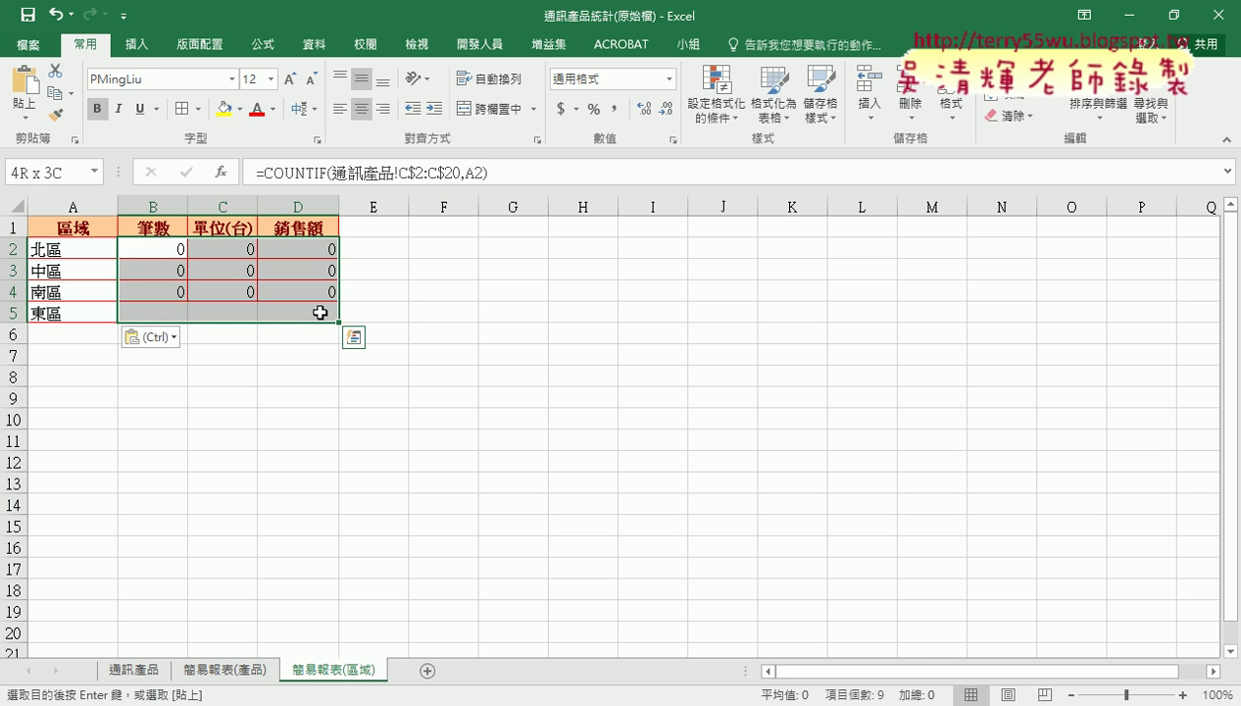
key(Delete)
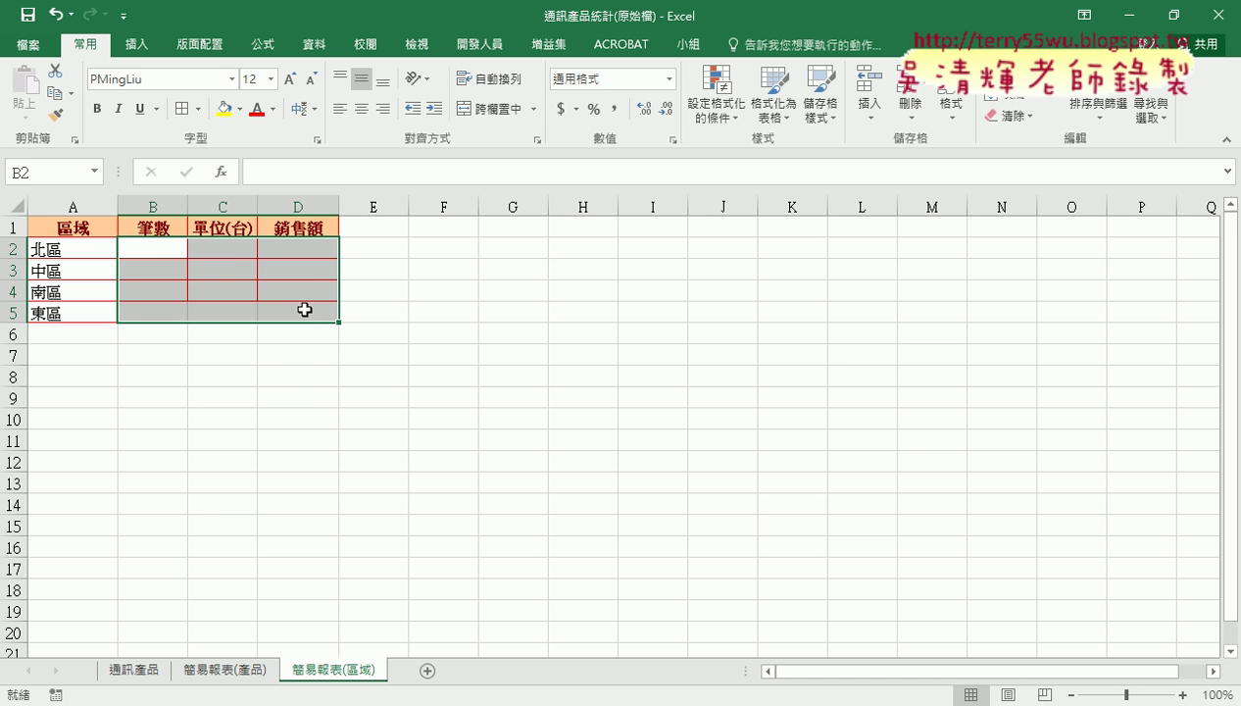
Give B2:D5 red outline and inside borders
click(198, 109)
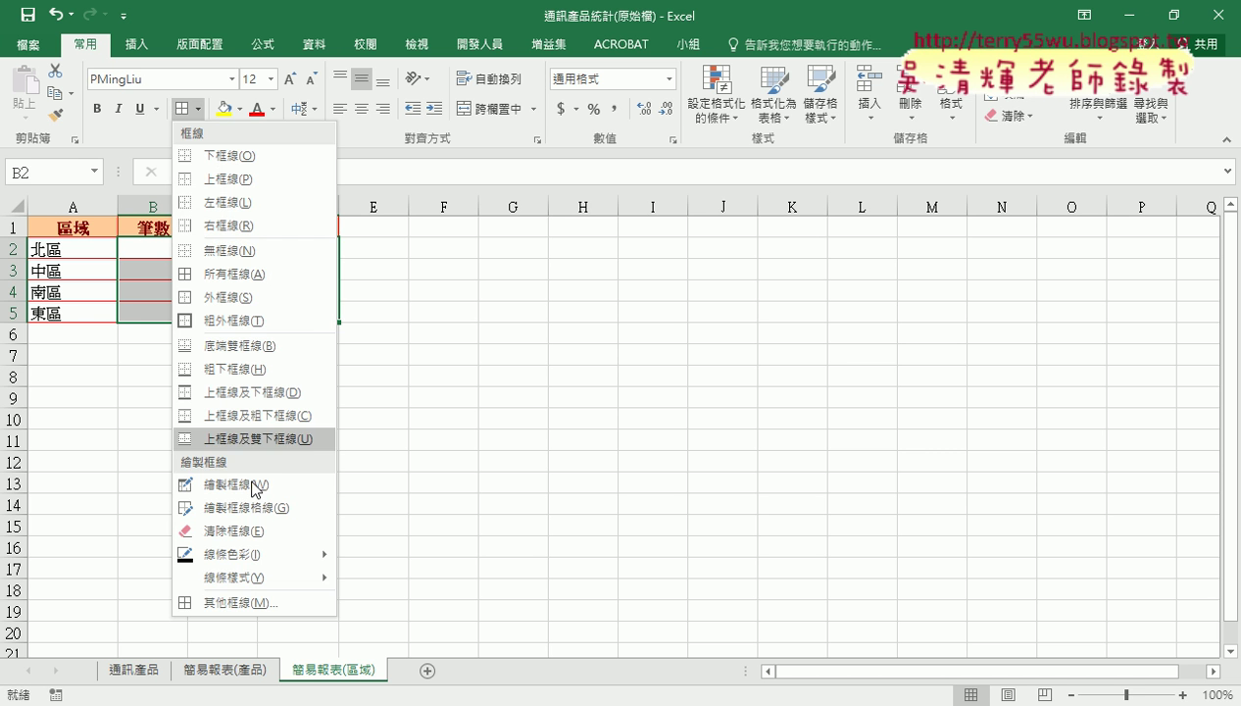
click(245, 603)
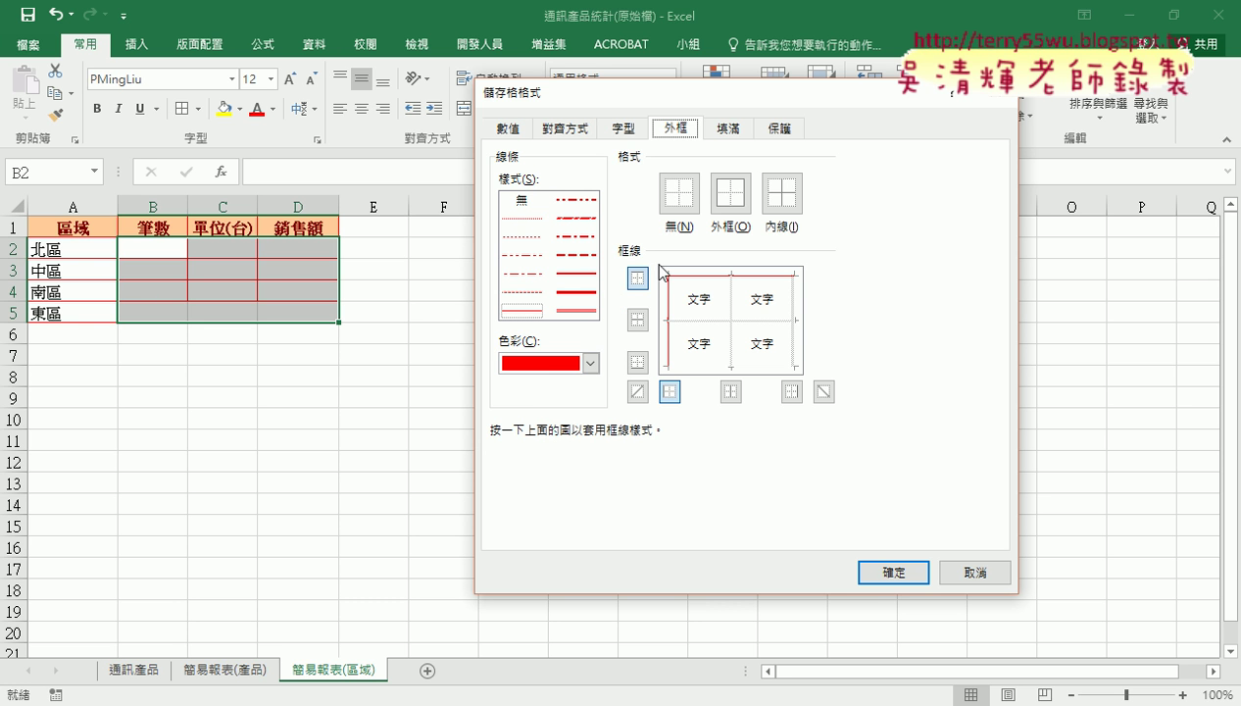
click(731, 193)
click(781, 194)
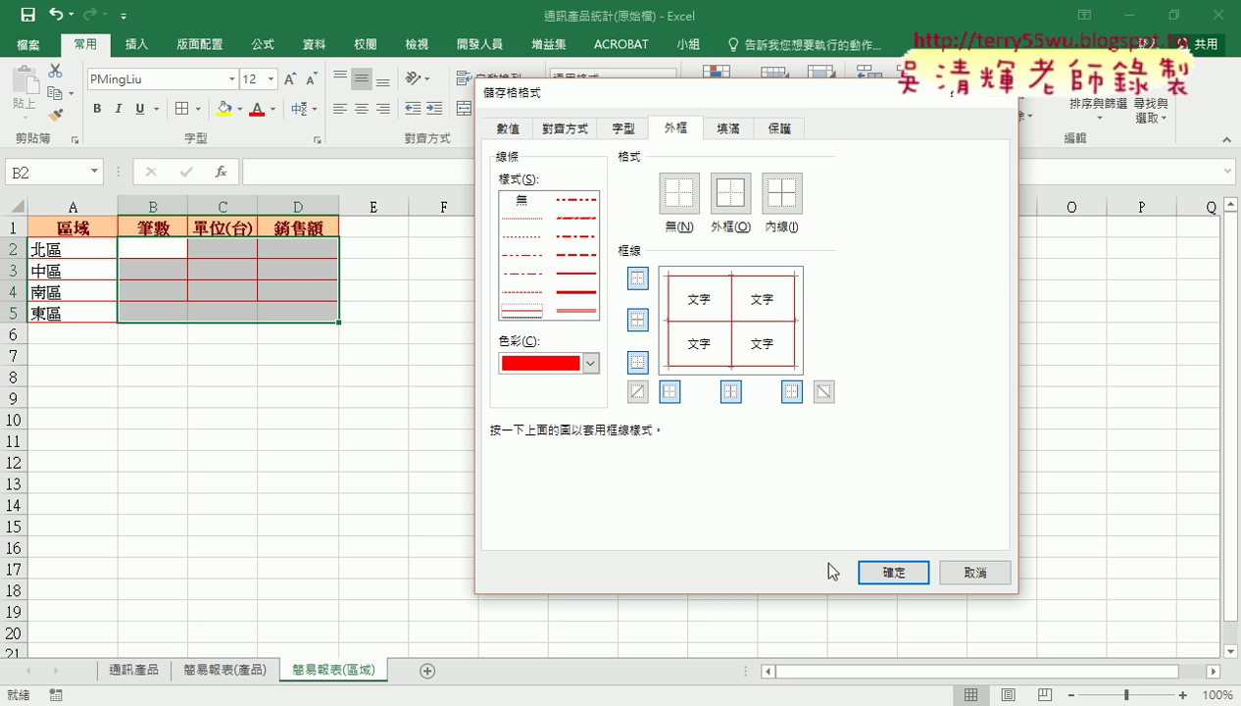
click(892, 577)
click(693, 471)
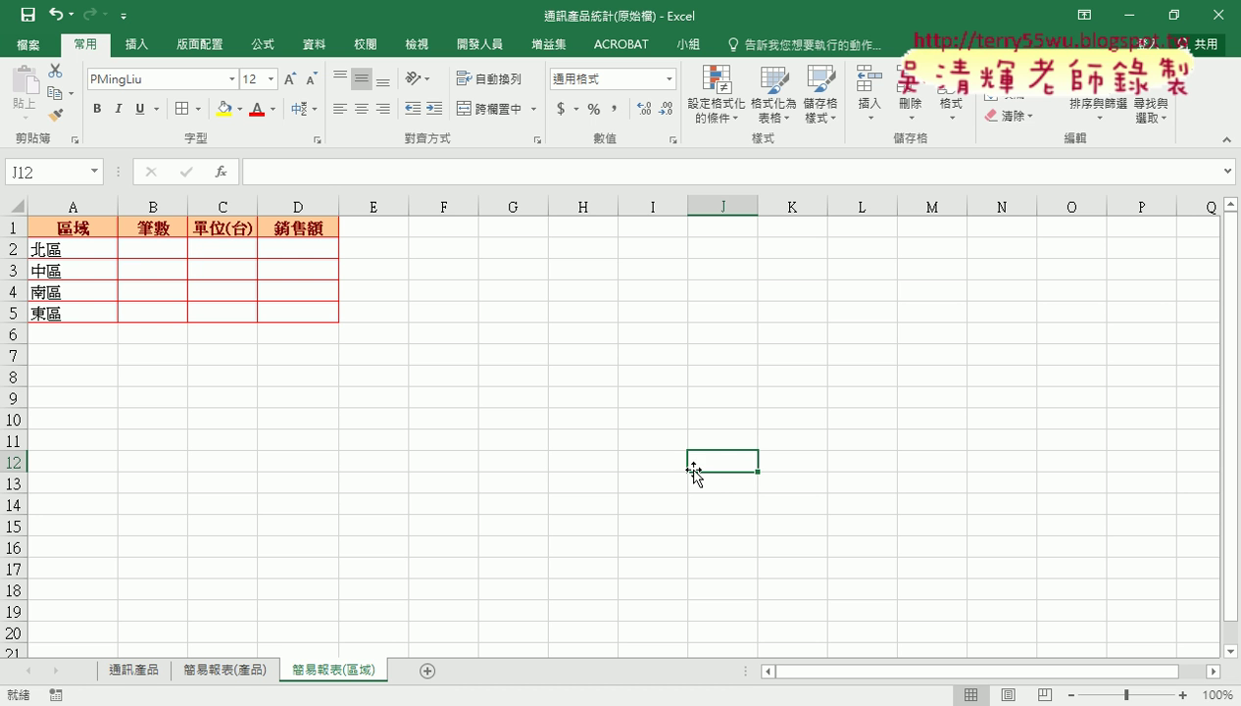
click(134, 247)
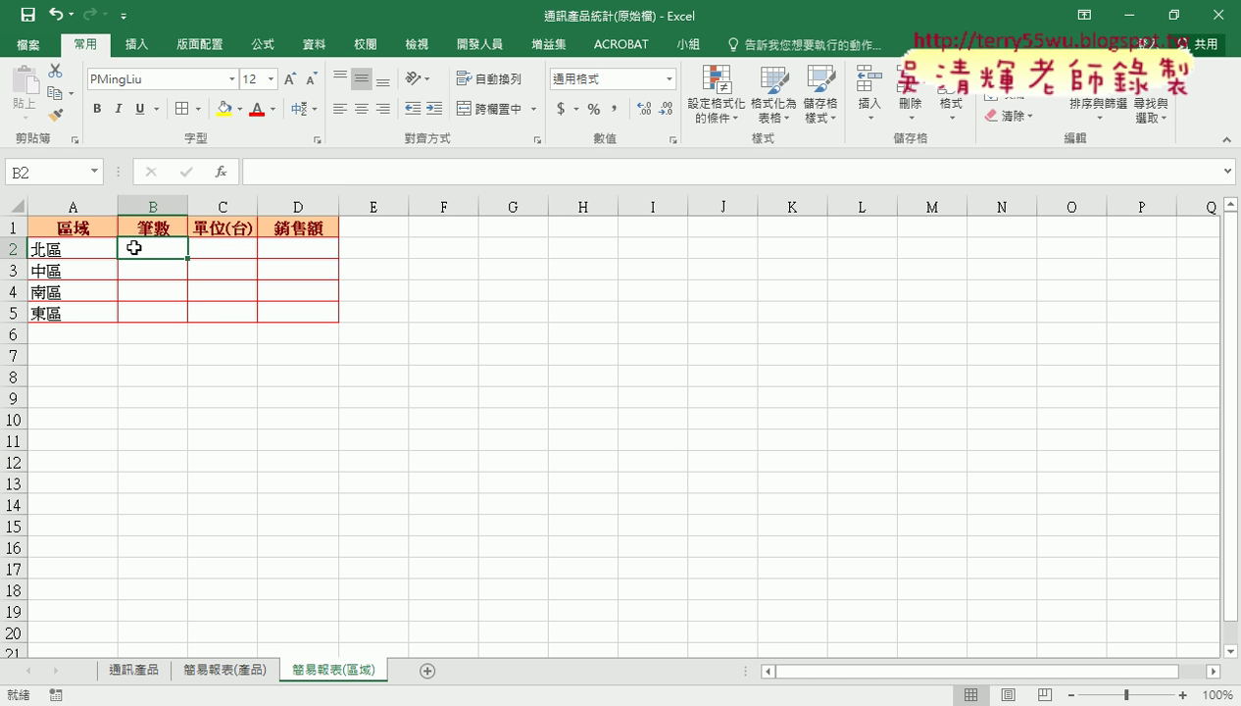
Review the COUNTIF and SUMIF formulas in B2, C2 and D2 of 簡易報表(產品)
click(226, 671)
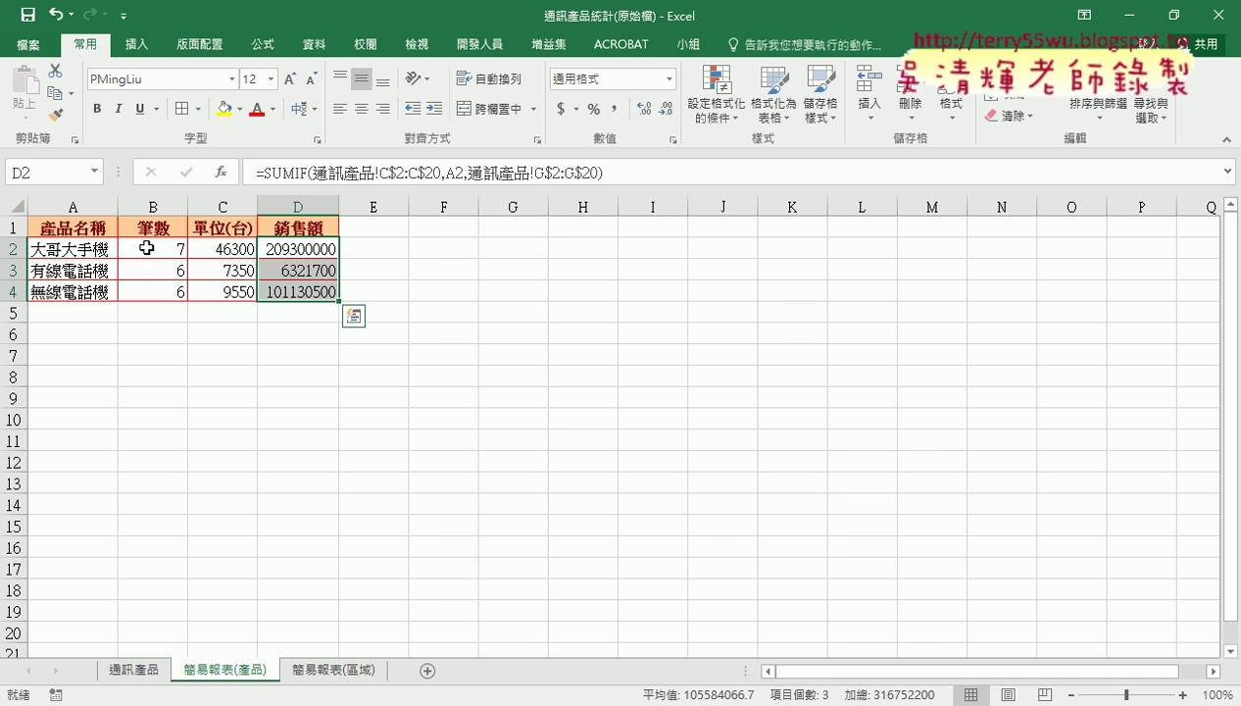
click(146, 248)
click(226, 248)
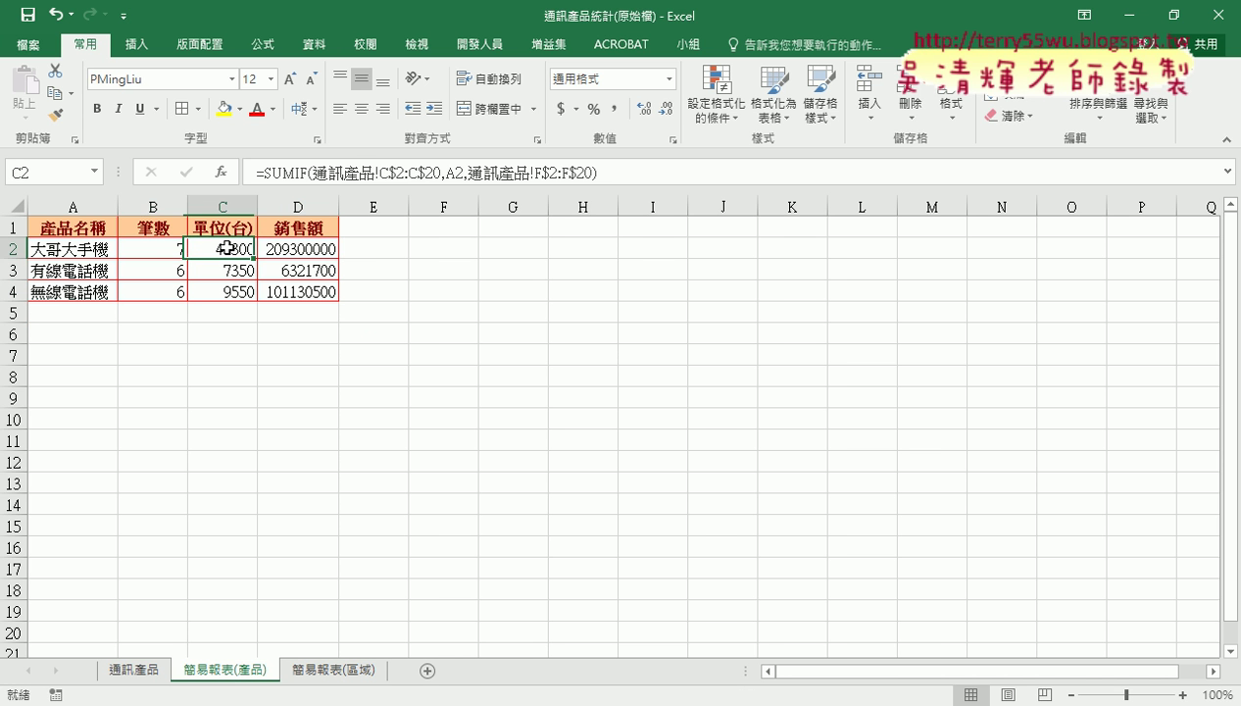
click(290, 249)
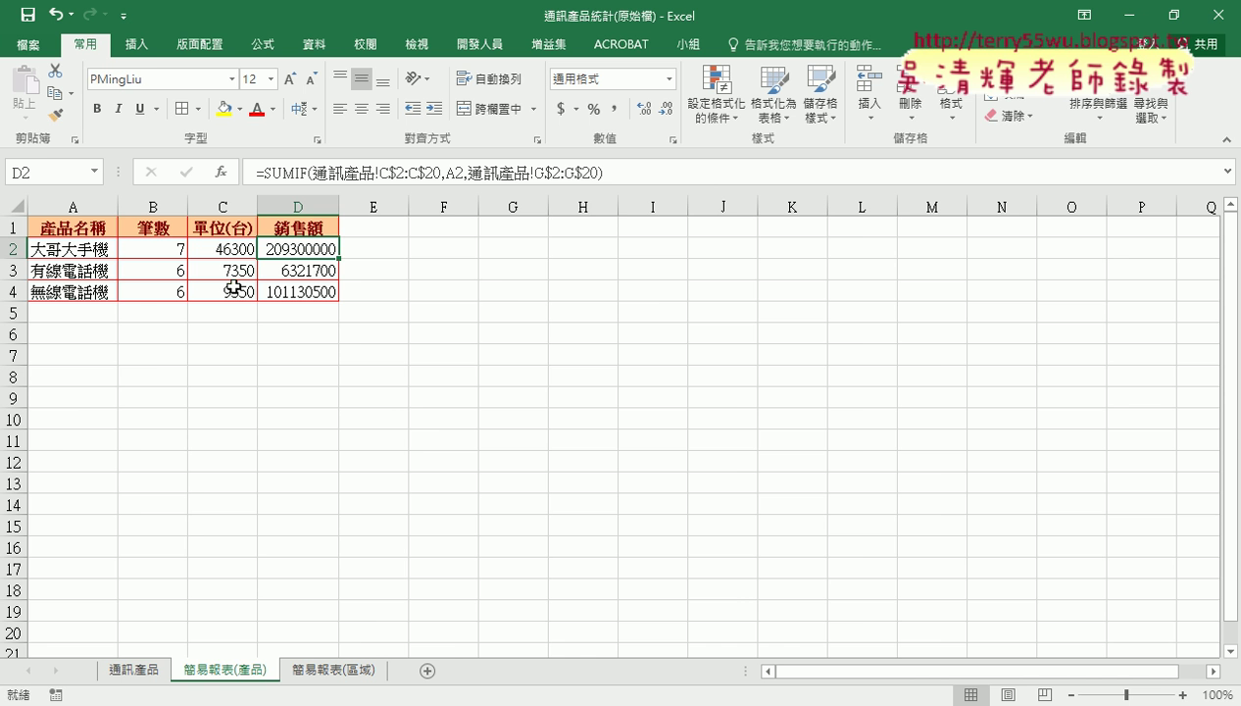
Select a cell inside the 通訊產品 data table and show the Insert ribbon
click(137, 670)
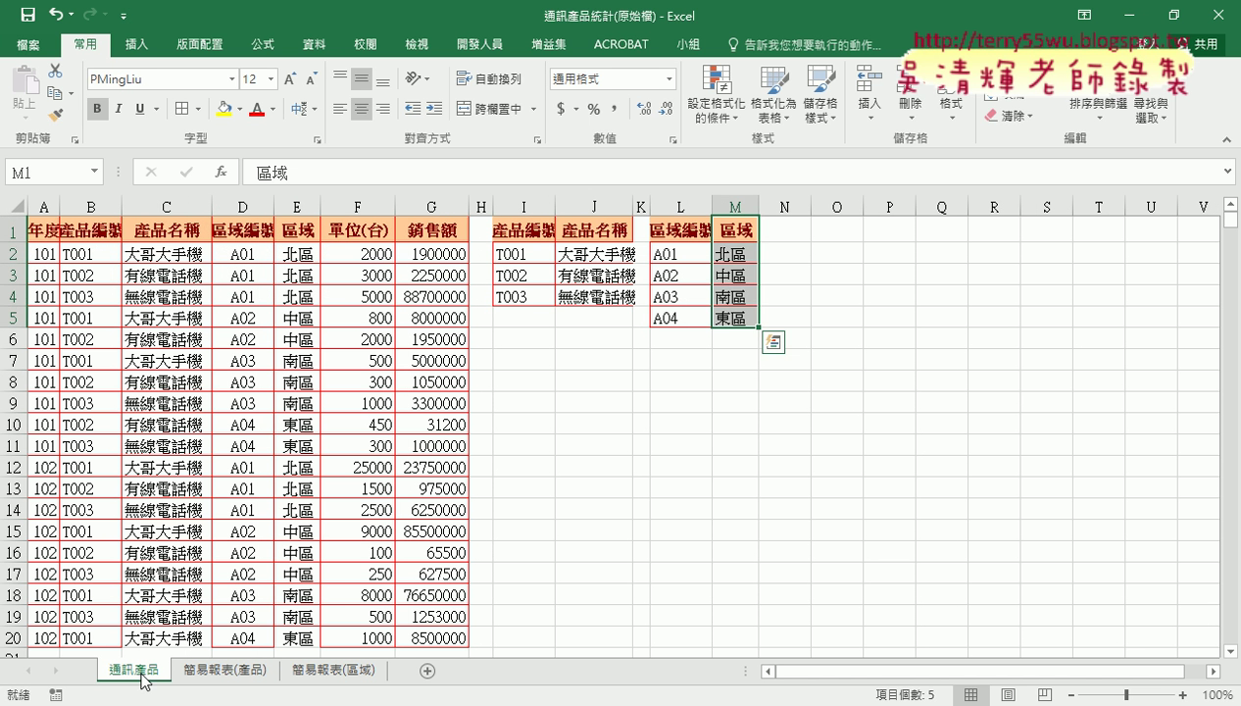
click(165, 380)
click(137, 45)
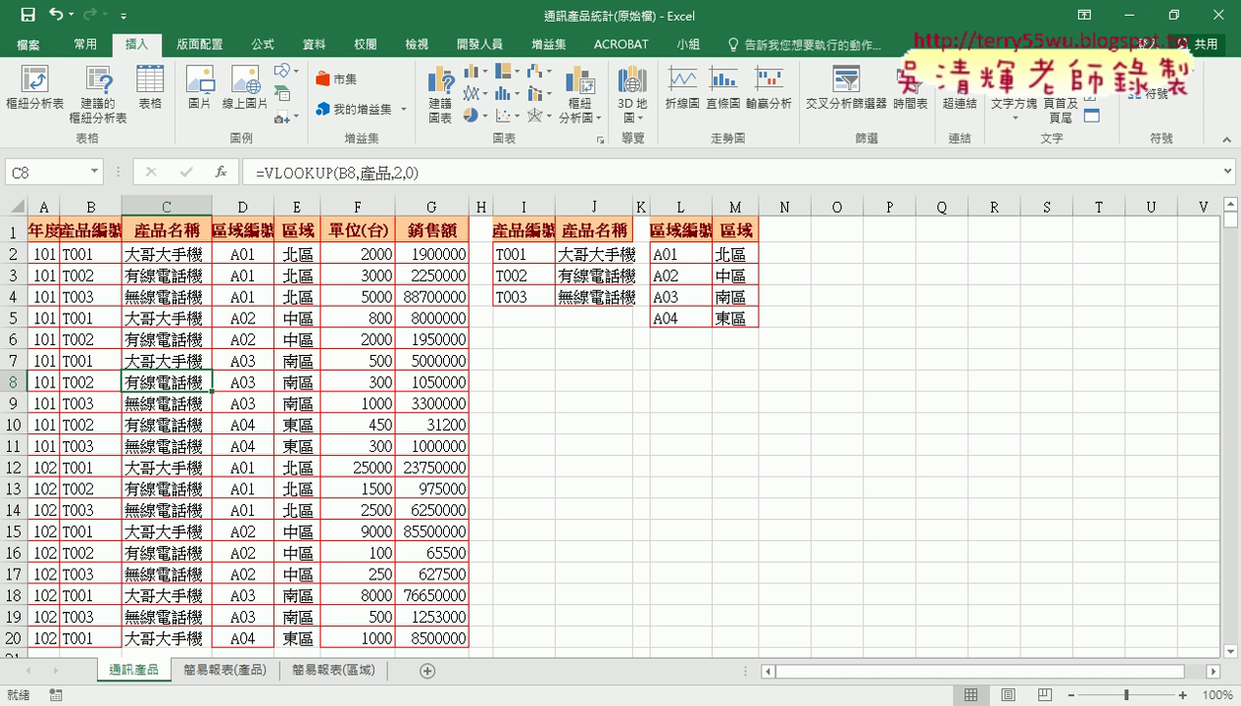
Scroll the Google Docs notes down to the 建立樞紐分析表 sample pivot table
click(265, 652)
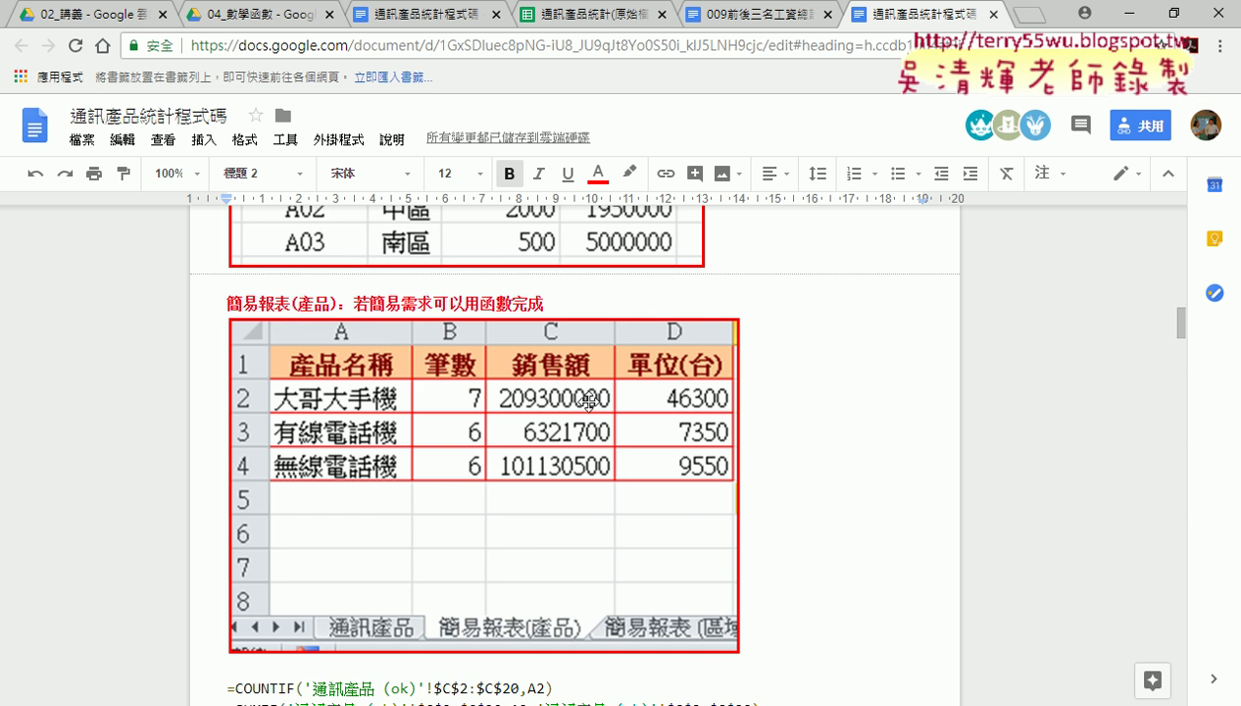
scroll(589, 401, down, 3)
scroll(589, 401, down, 2)
scroll(588, 401, down, 3)
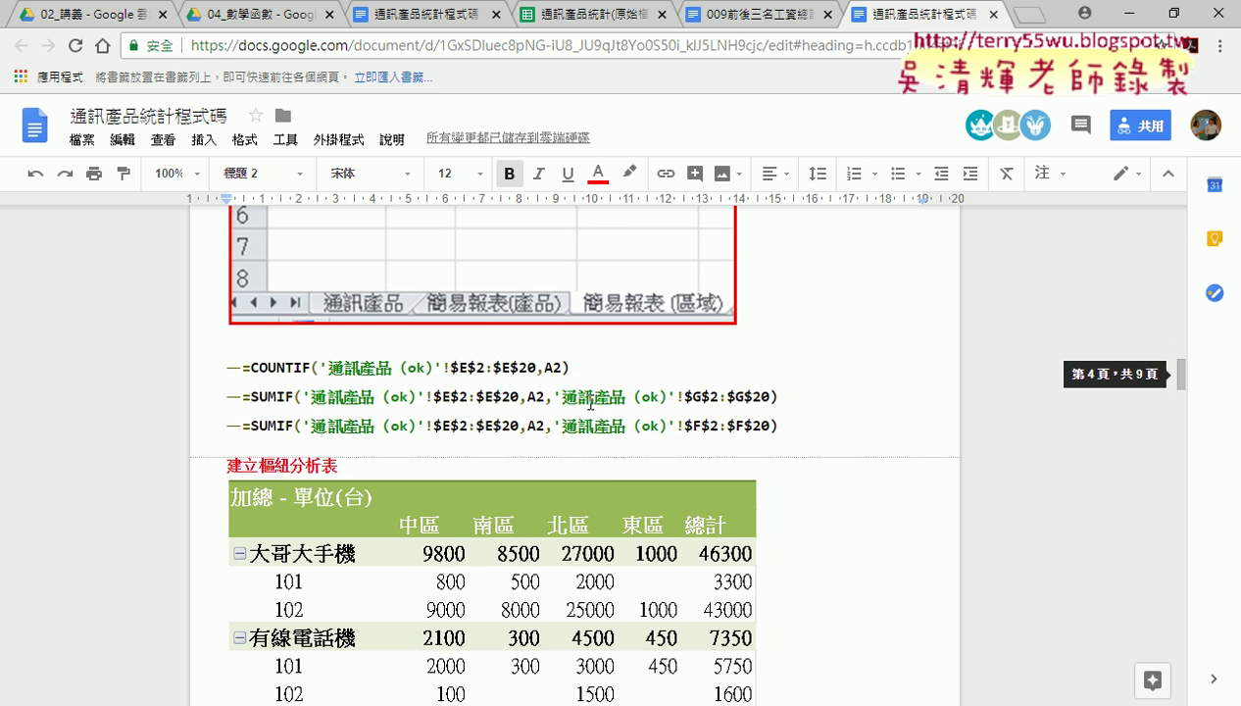
scroll(590, 401, down, 2)
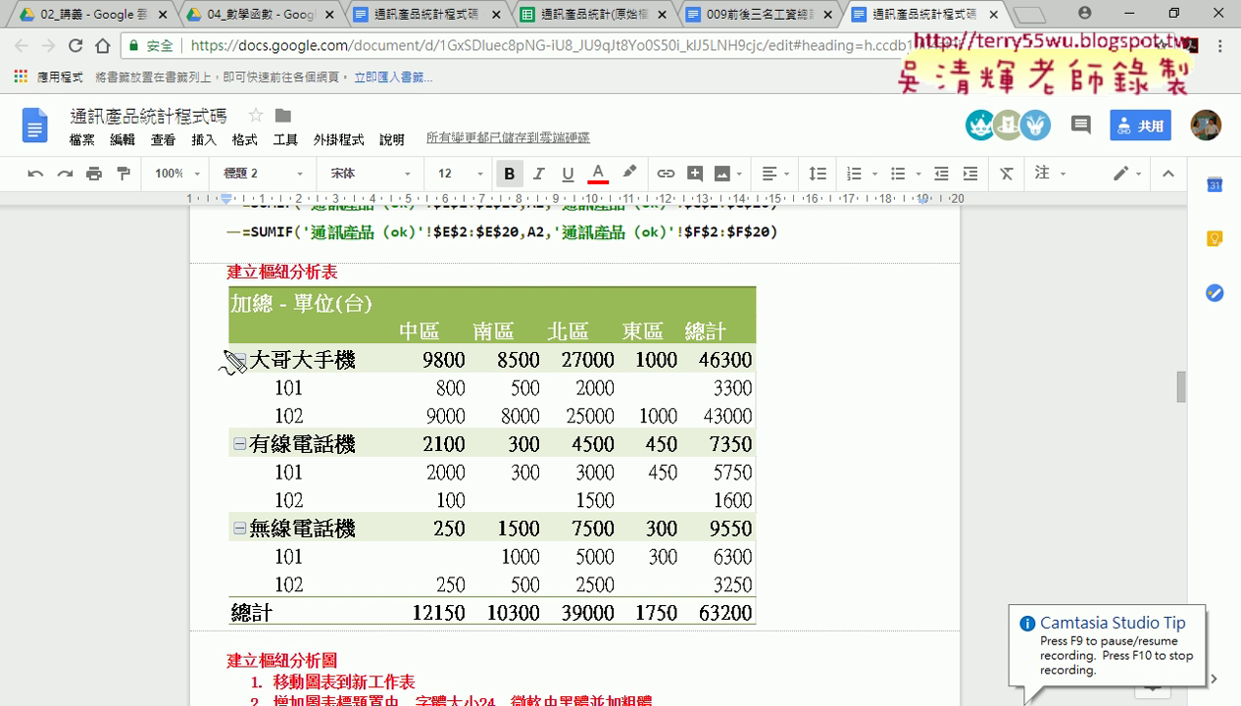
Annotate the sample's row labels, region columns, values and 總計 totals, then clear the marks
mouse_move(227, 342)
mouse_down()
mouse_move(360, 345)
mouse_move(383, 423)
mouse_move(369, 546)
mouse_move(244, 613)
mouse_move(220, 345)
mouse_up()
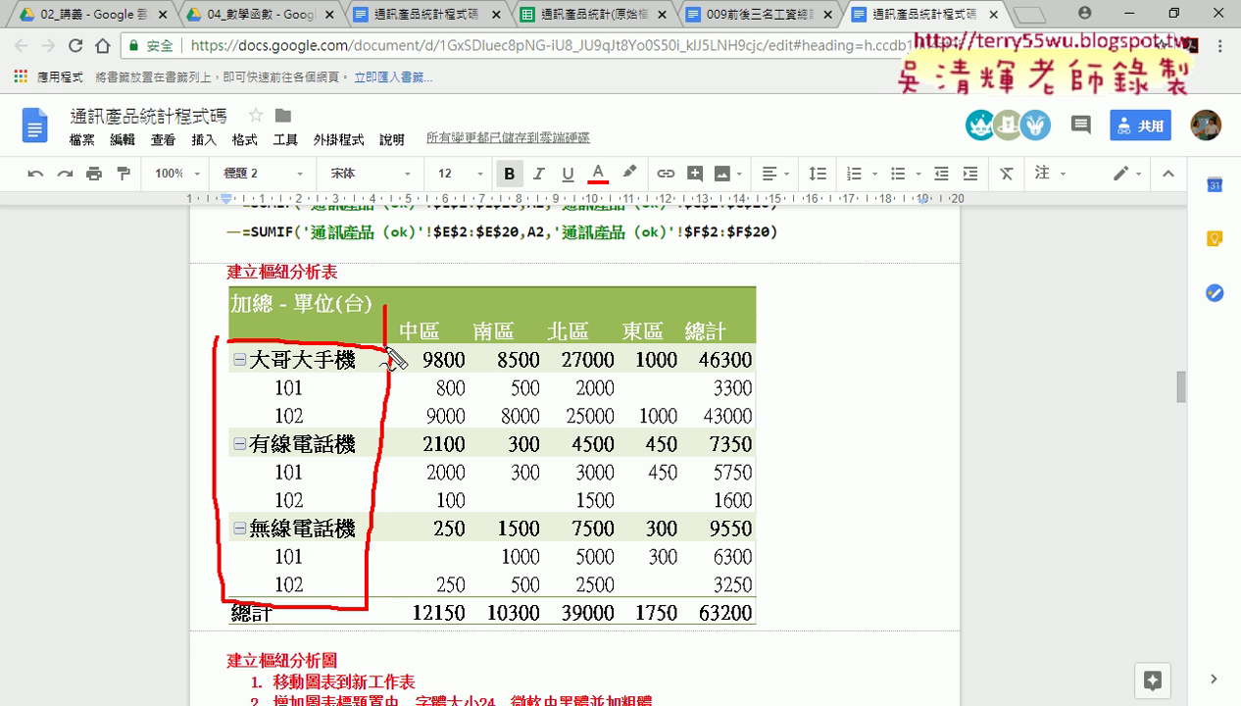
mouse_move(385, 345)
mouse_down()
mouse_move(600, 306)
mouse_move(753, 310)
mouse_move(426, 343)
mouse_move(411, 598)
mouse_up()
mouse_move(421, 351)
mouse_down()
mouse_move(725, 345)
mouse_move(766, 392)
mouse_move(770, 603)
mouse_move(422, 585)
mouse_up()
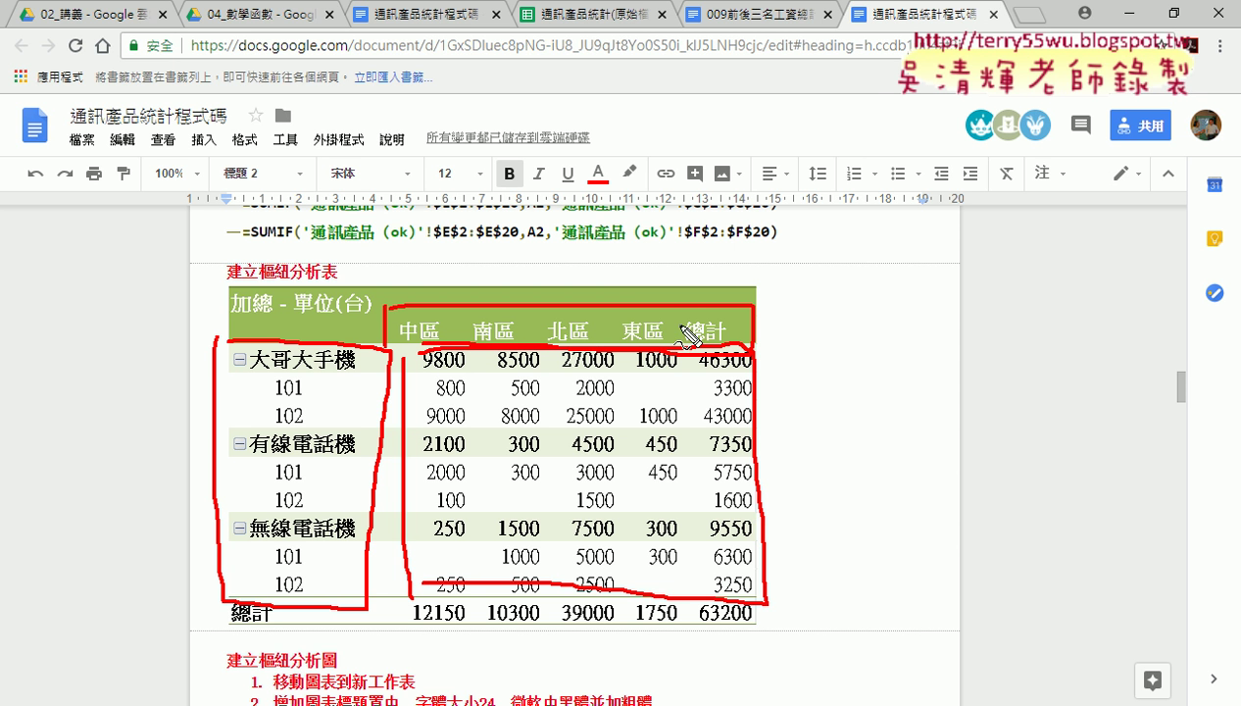
drag(680, 295, 690, 588)
drag(706, 306, 691, 323)
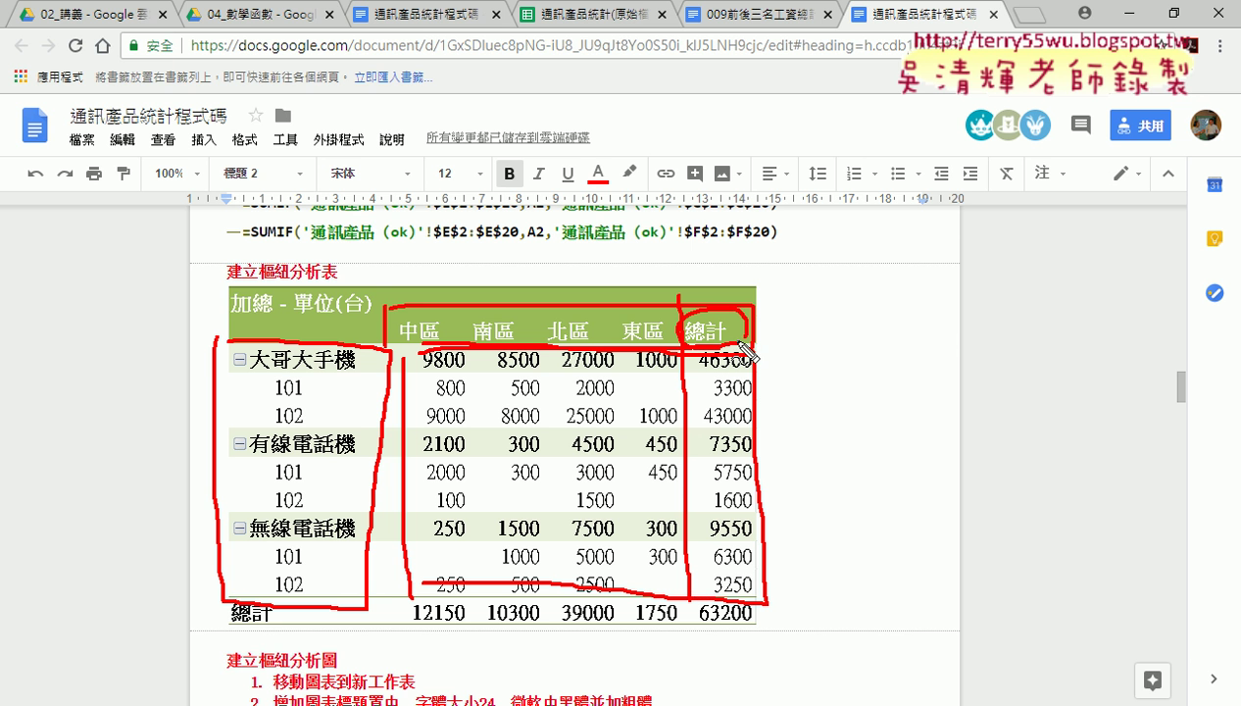
mouse_move(276, 633)
mouse_down()
mouse_move(227, 635)
mouse_move(277, 636)
mouse_up()
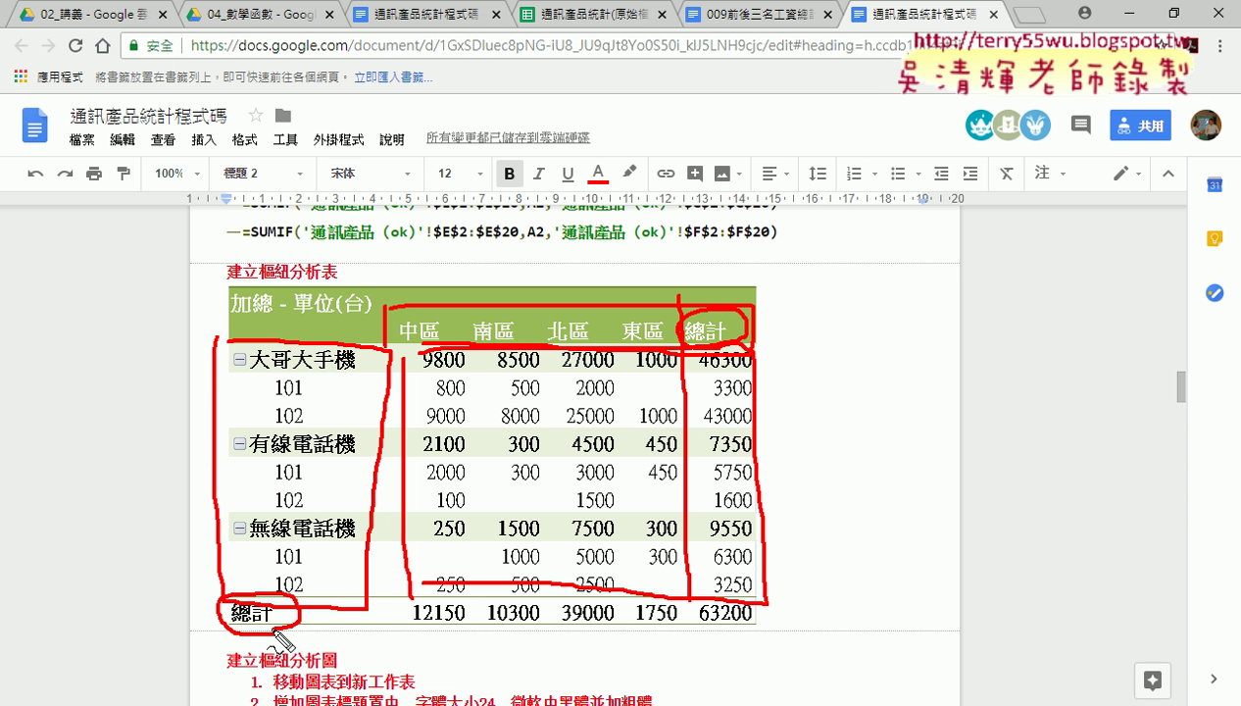
key(Escape)
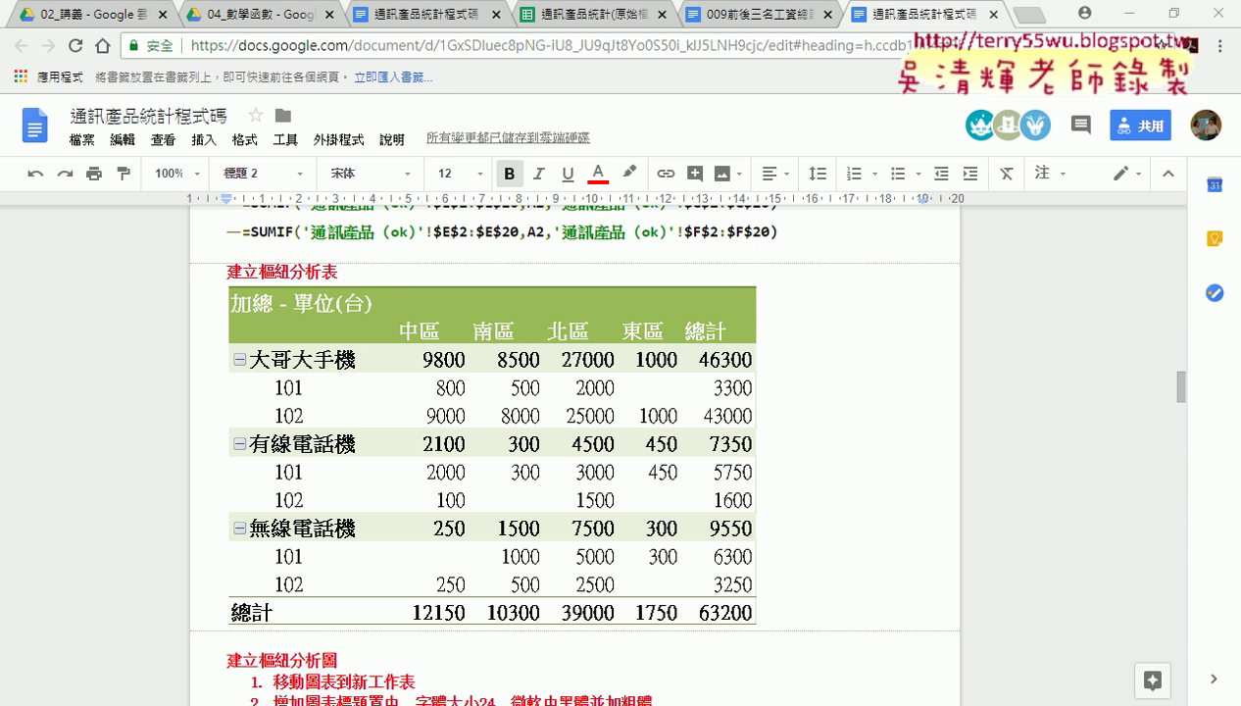
Select a cell inside the 通訊產品 data table and start a new PivotTable
click(619, 663)
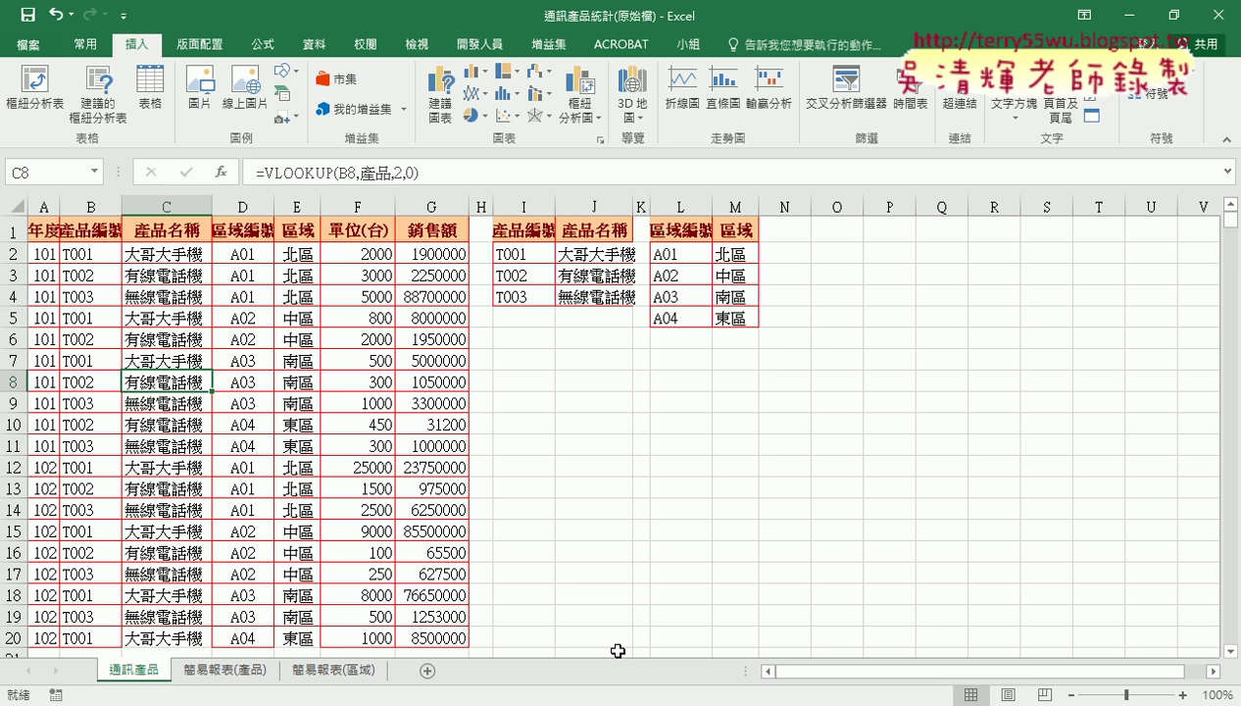
click(245, 359)
click(29, 102)
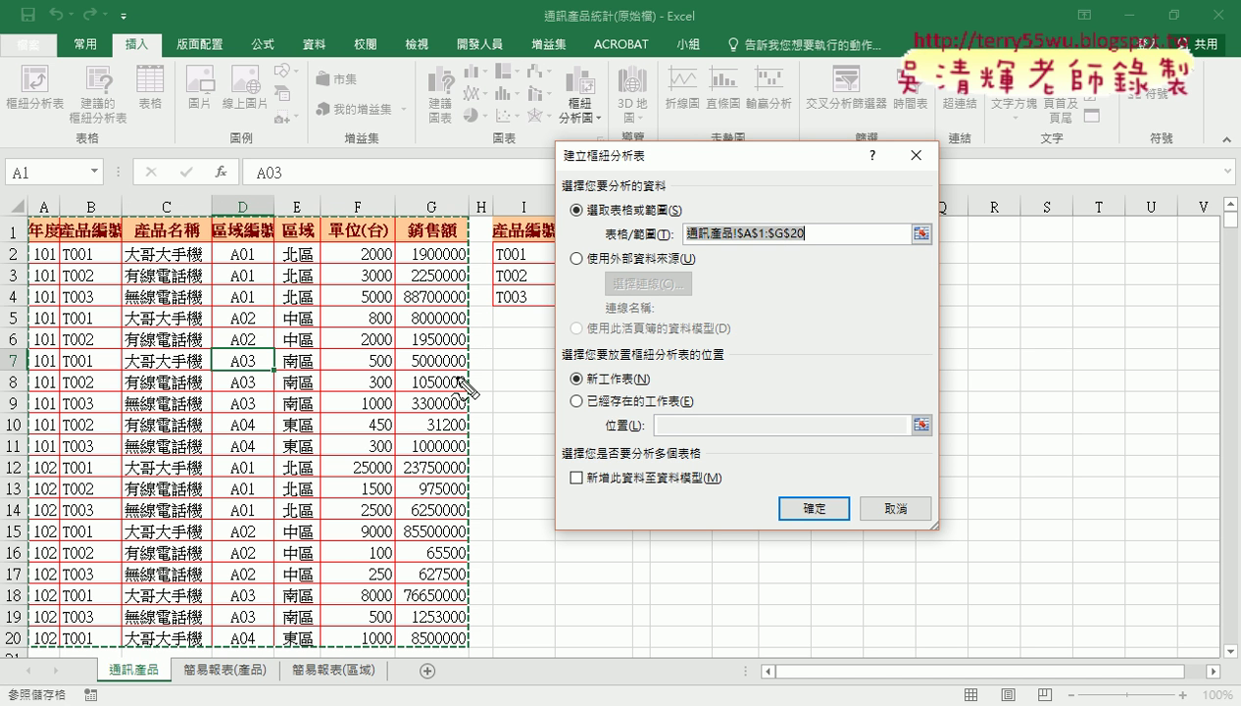
Keep source range 通訊產品!$A$1:$G$20, starting at A1, with New Worksheet placement
drag(687, 245, 733, 249)
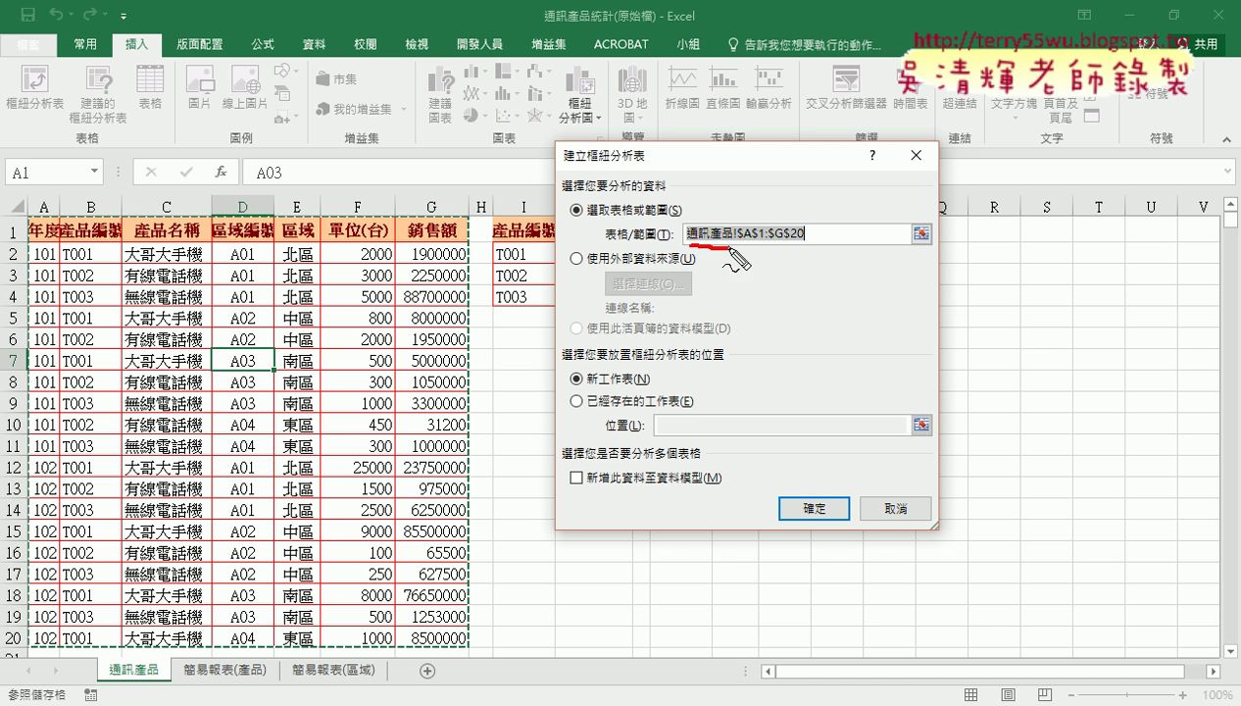
drag(111, 677, 157, 675)
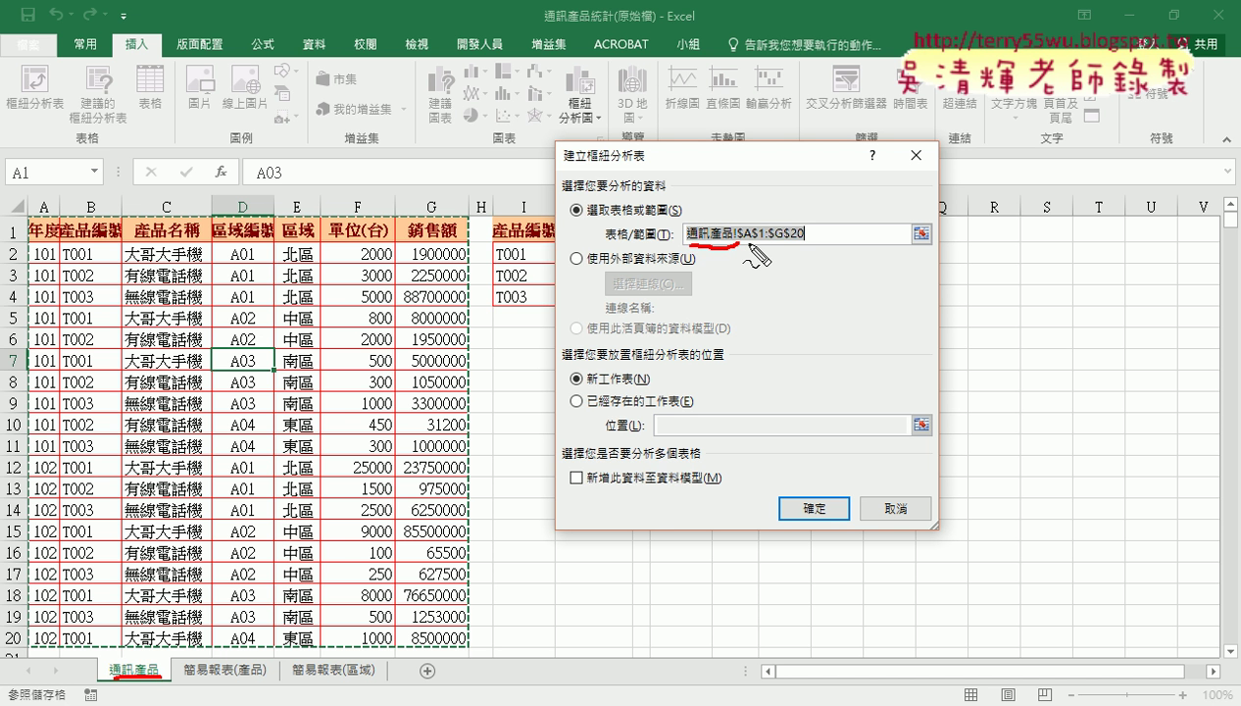
drag(743, 247, 790, 245)
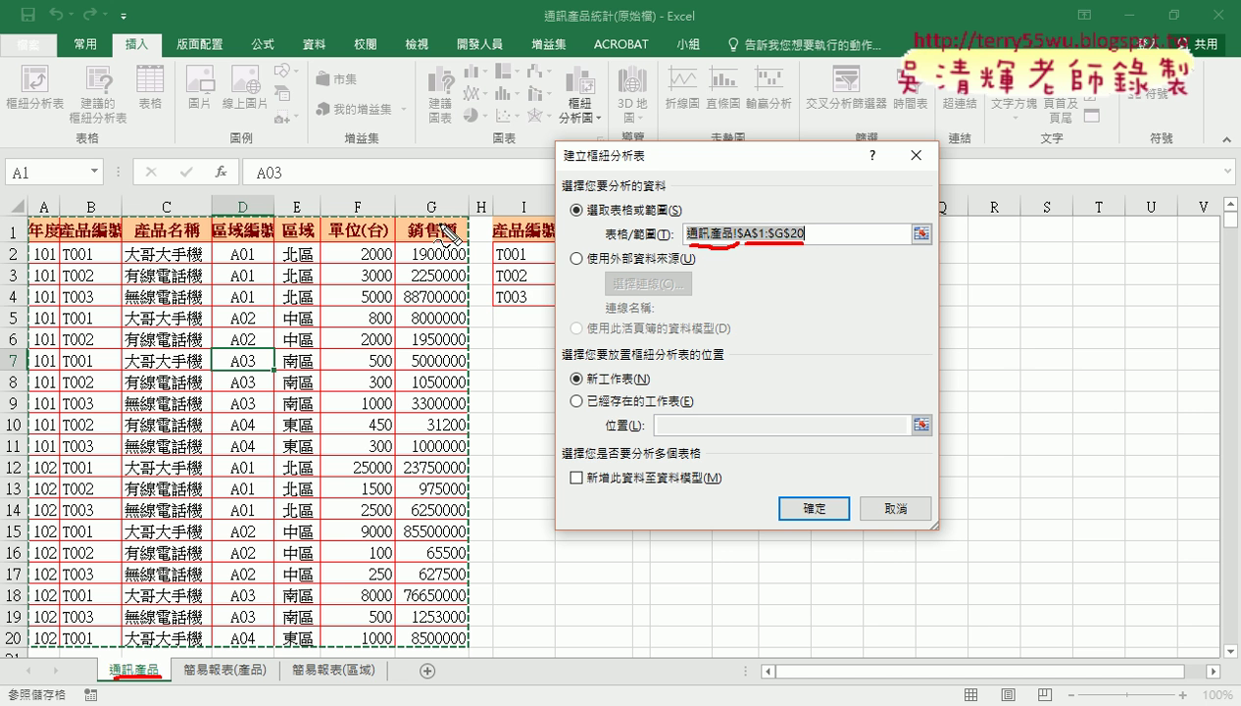
drag(61, 217, 277, 431)
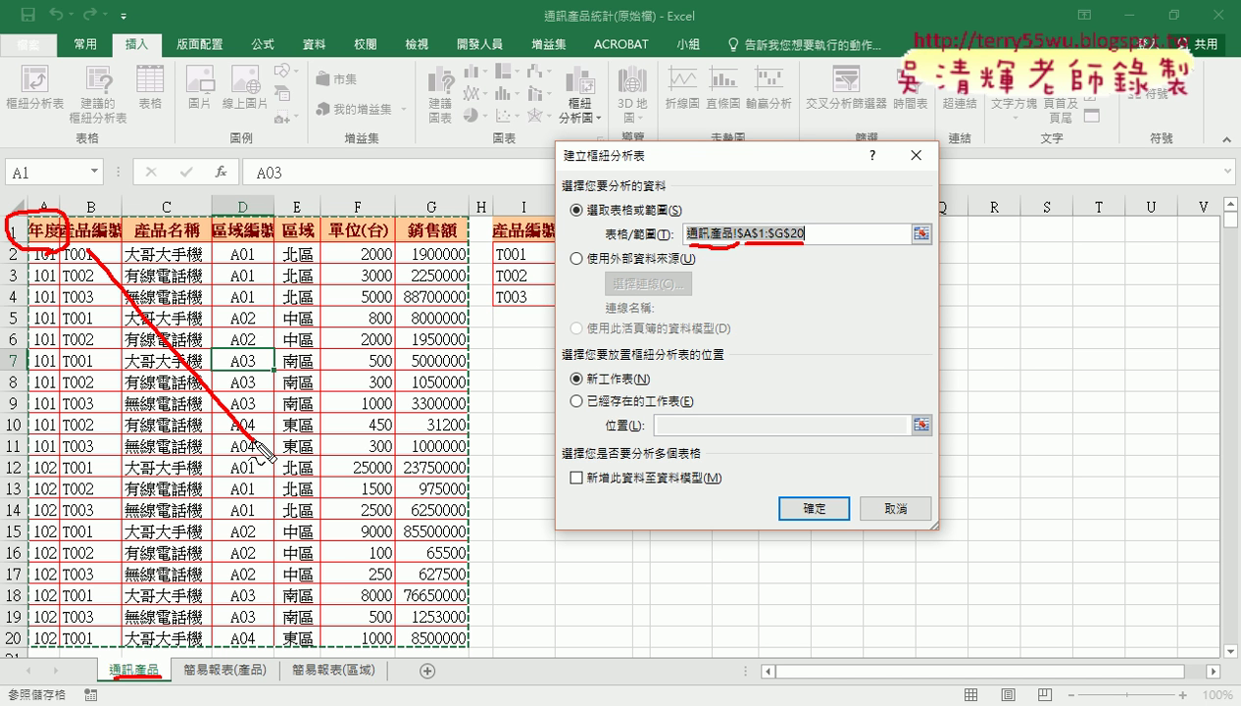
key(Escape)
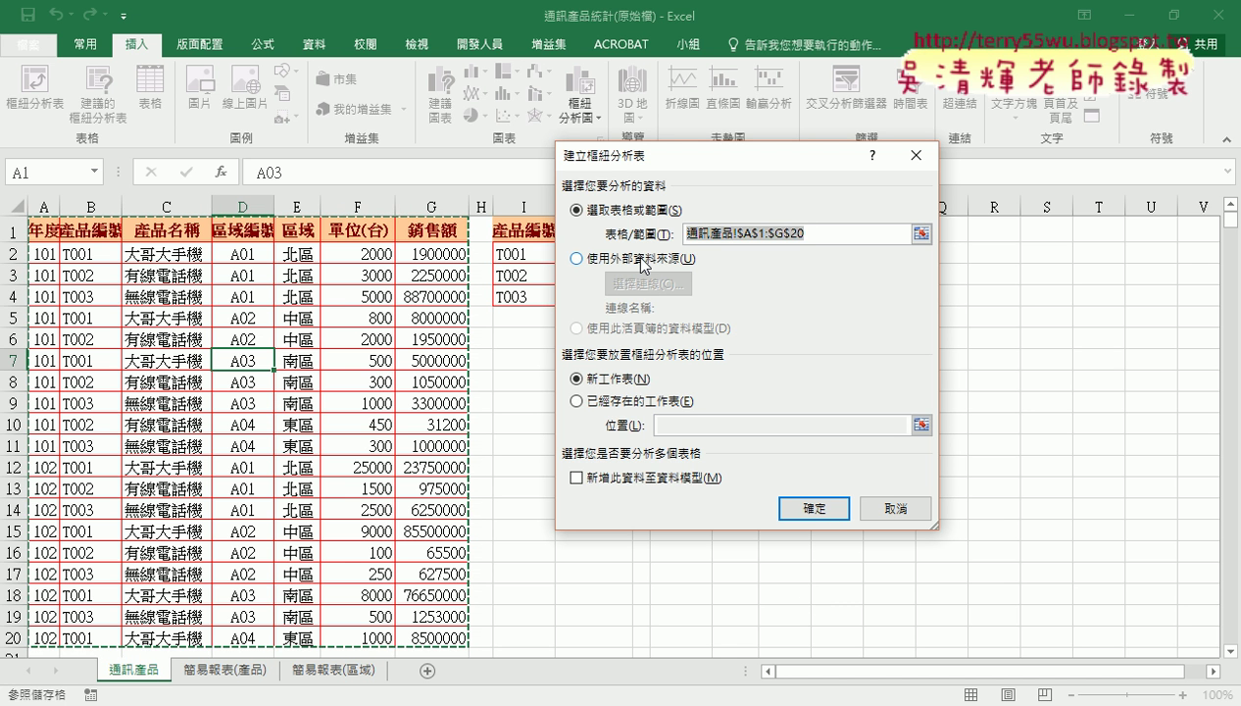
key(End)
Create the empty pivot table on new worksheet 工作表5
click(802, 529)
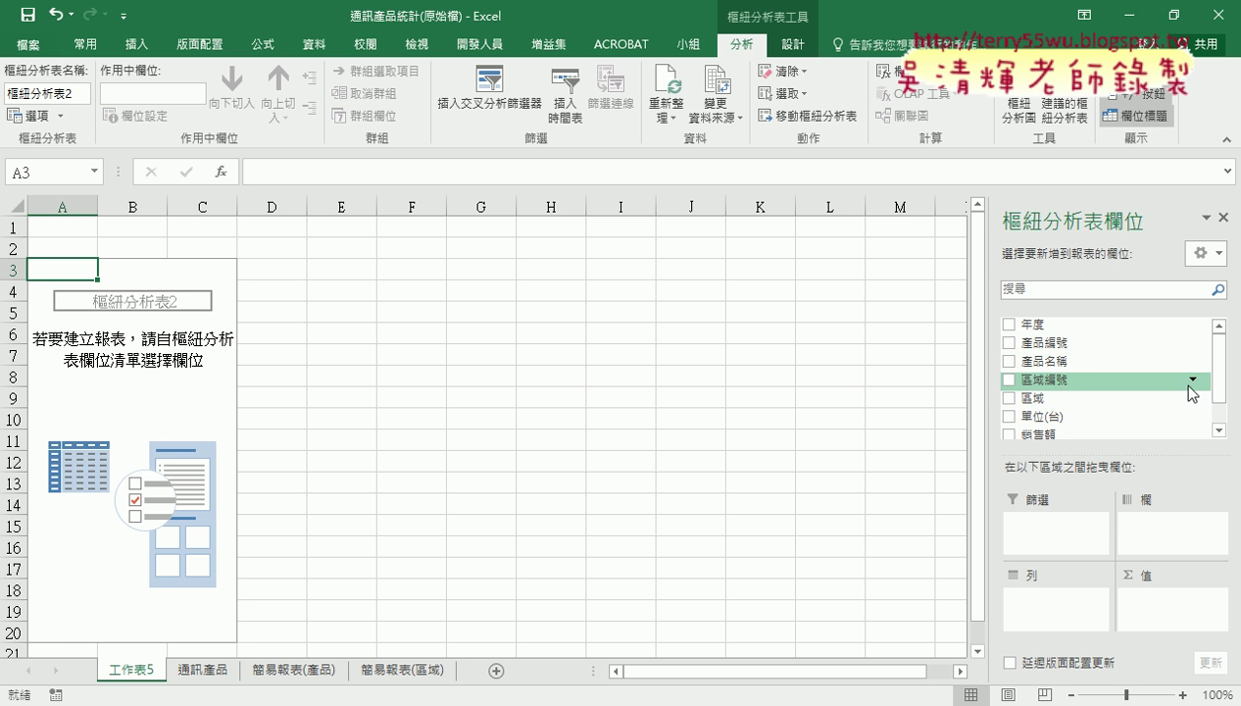
scroll(1215, 373, down, 2)
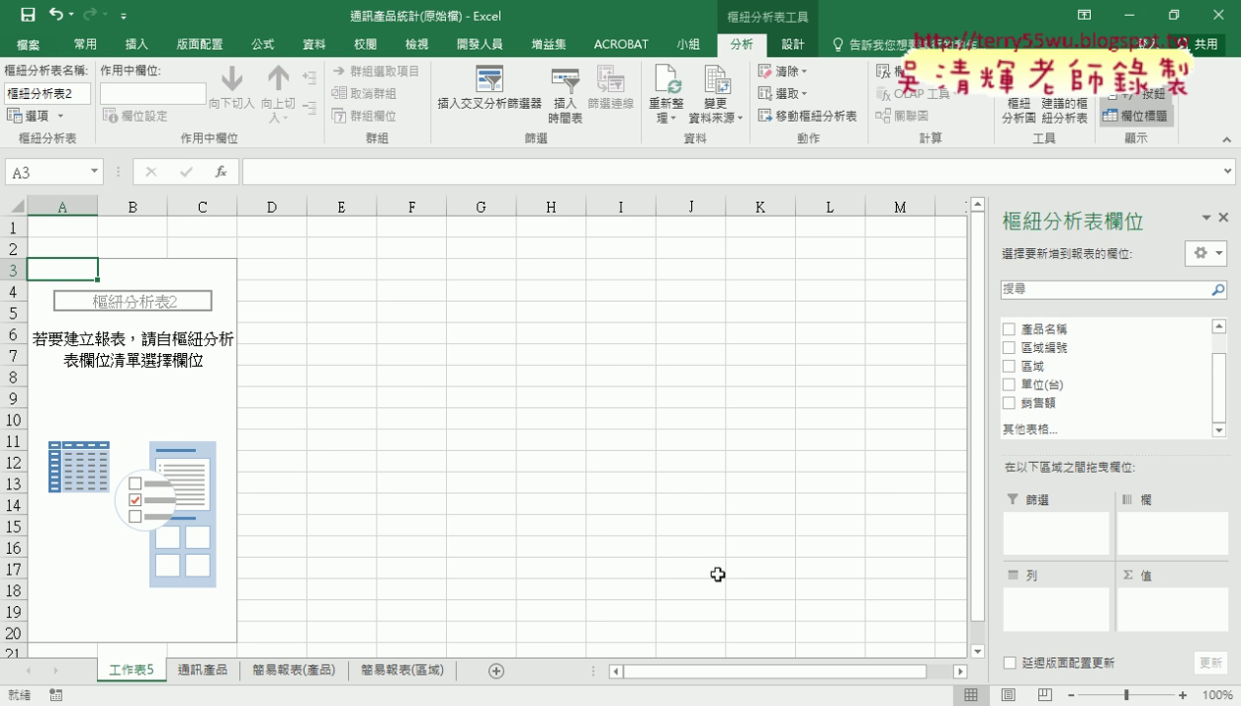
key(alt+Tab)
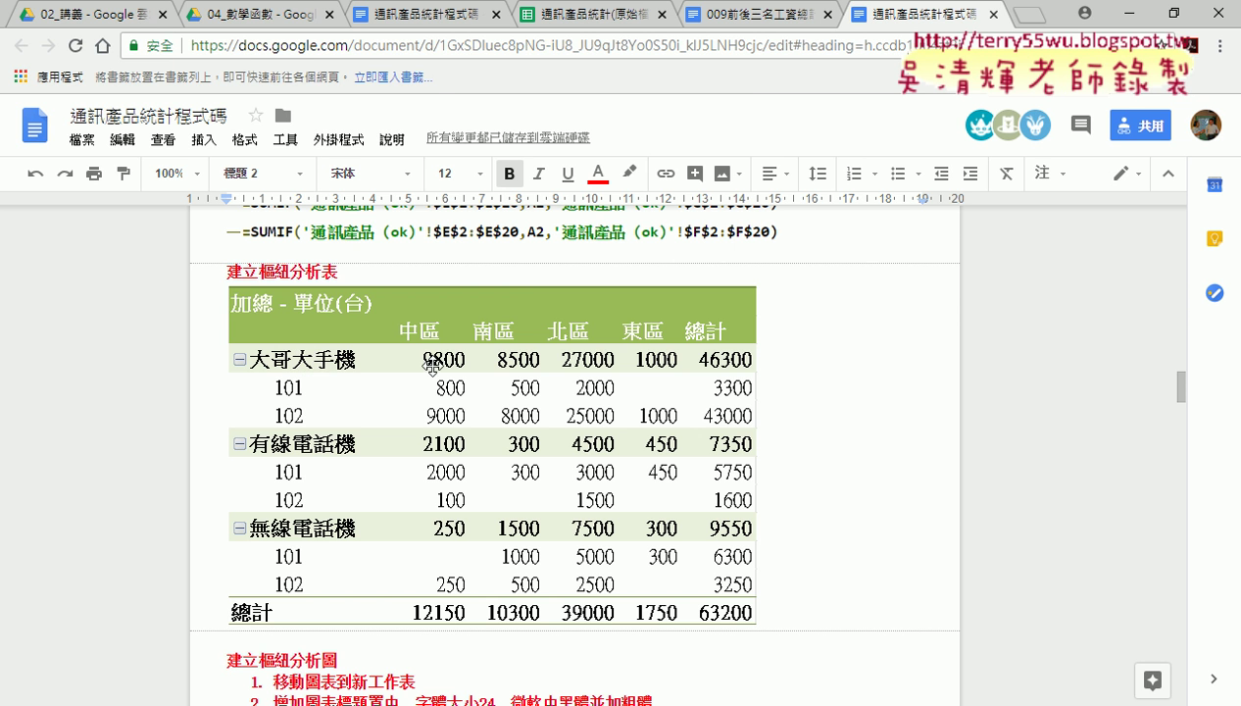
click(1132, 14)
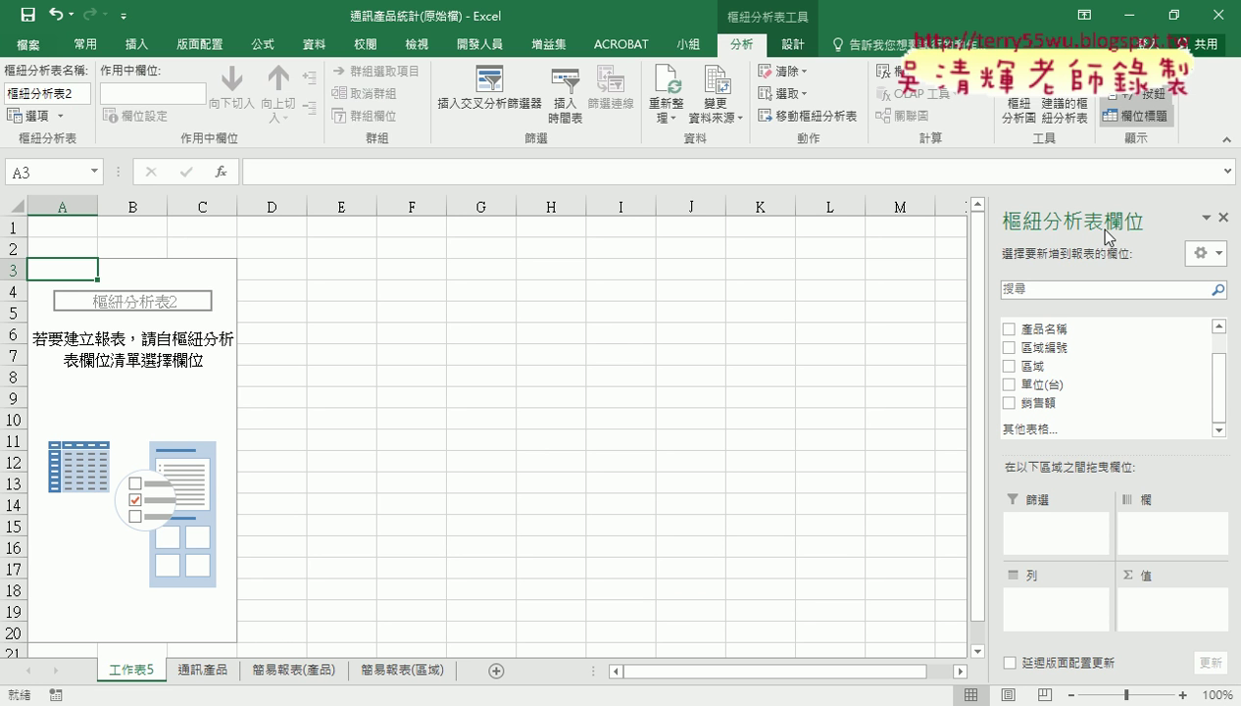
Lay out the pivot with 產品名稱 rows, 區域 columns and summed 單位(台) values
drag(1052, 336, 1045, 600)
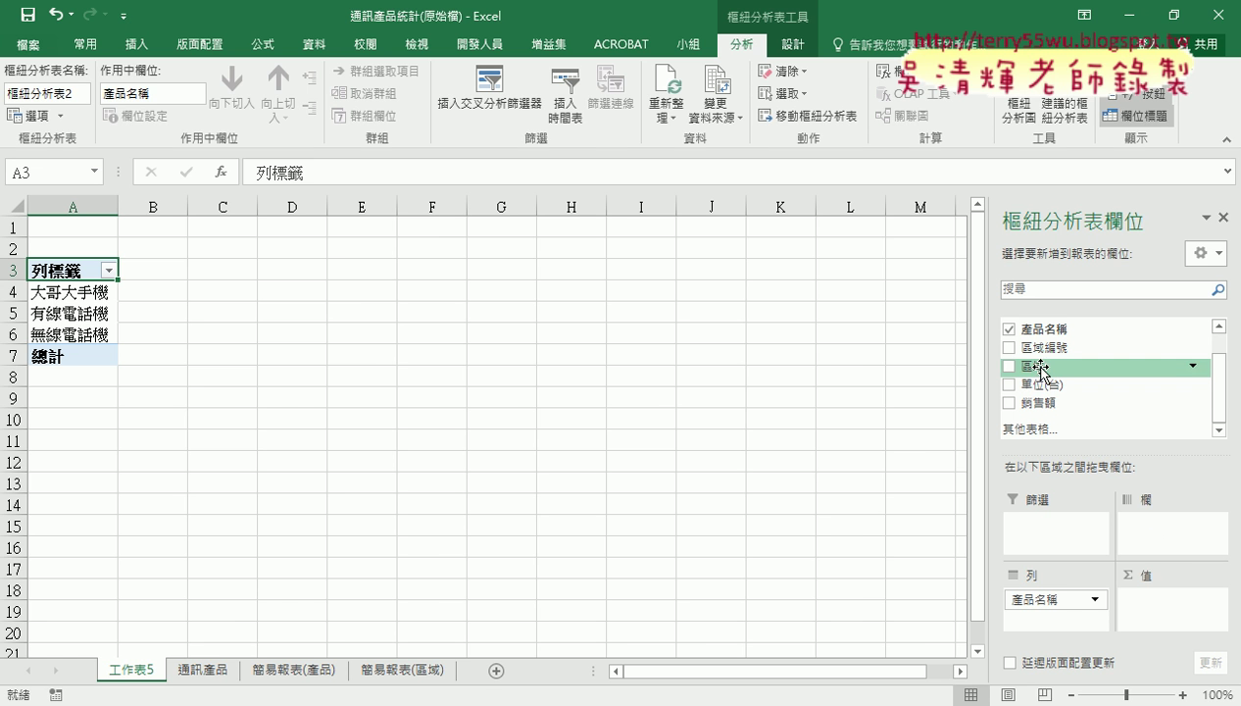
drag(1040, 368, 1140, 522)
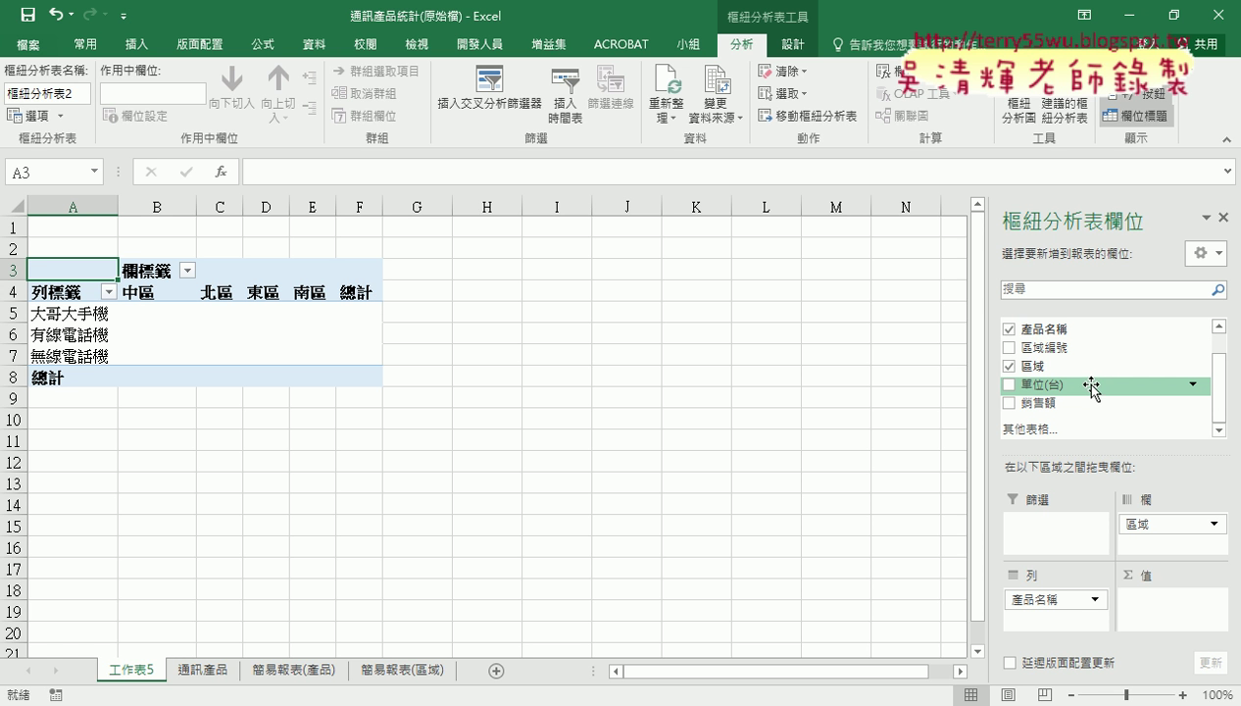
drag(1043, 387, 1118, 593)
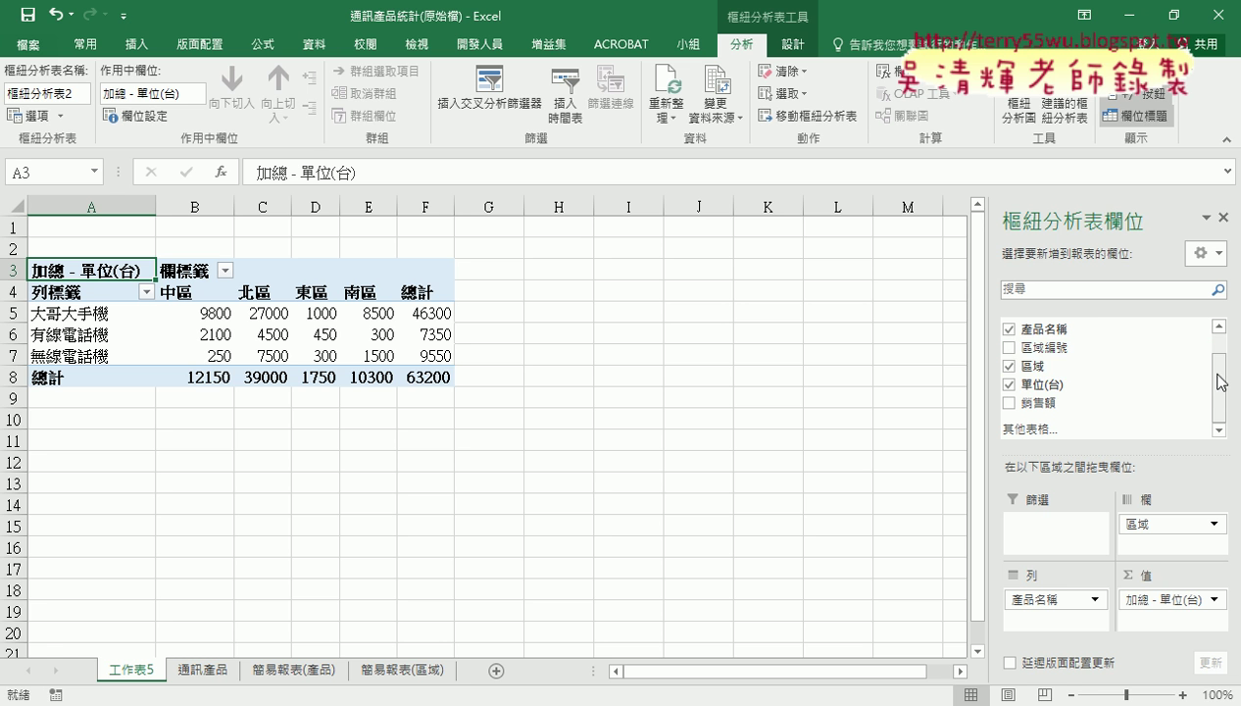
Add 年度 to the Rows area beneath 產品名稱 to split each product by year
drag(1222, 378, 1222, 354)
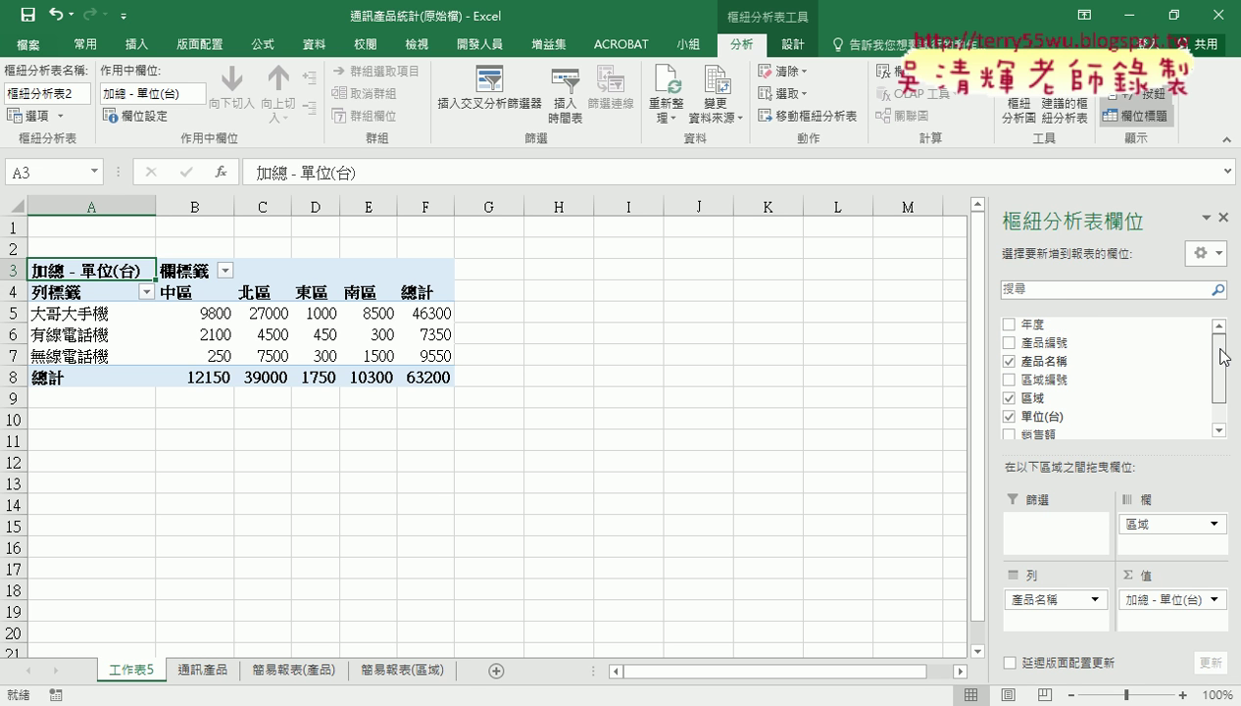
drag(1039, 328, 1029, 619)
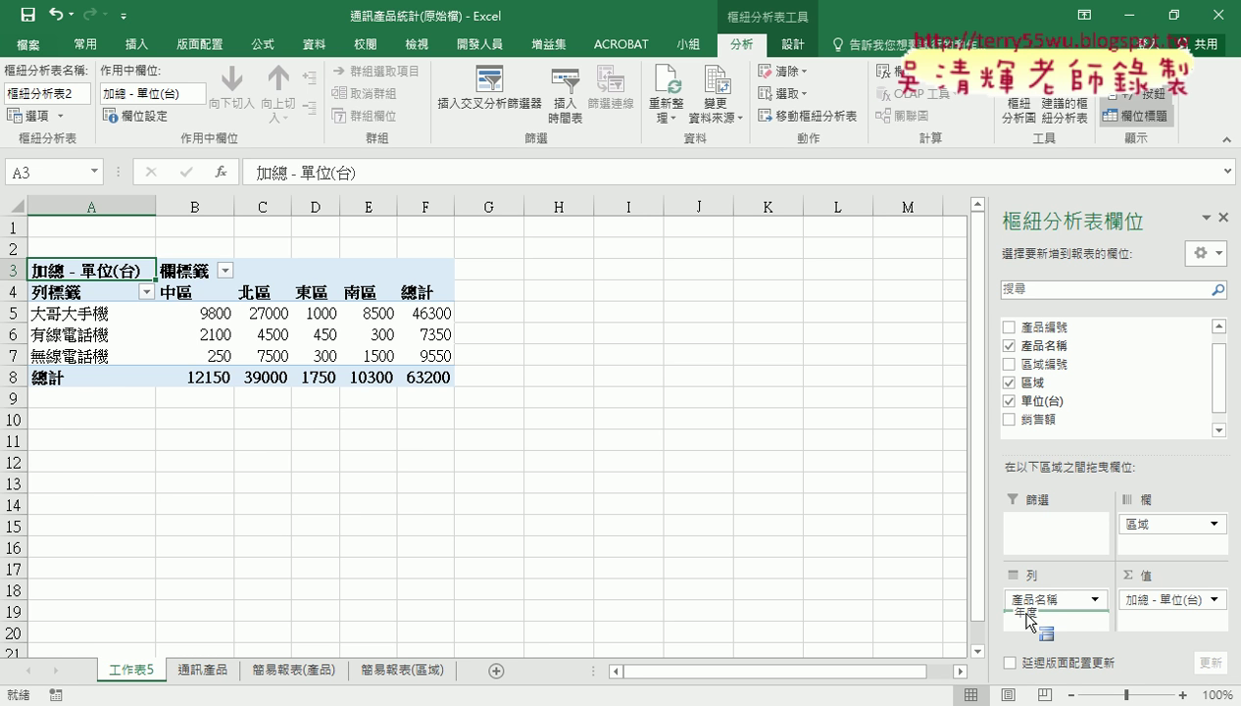
drag(1027, 614, 1027, 616)
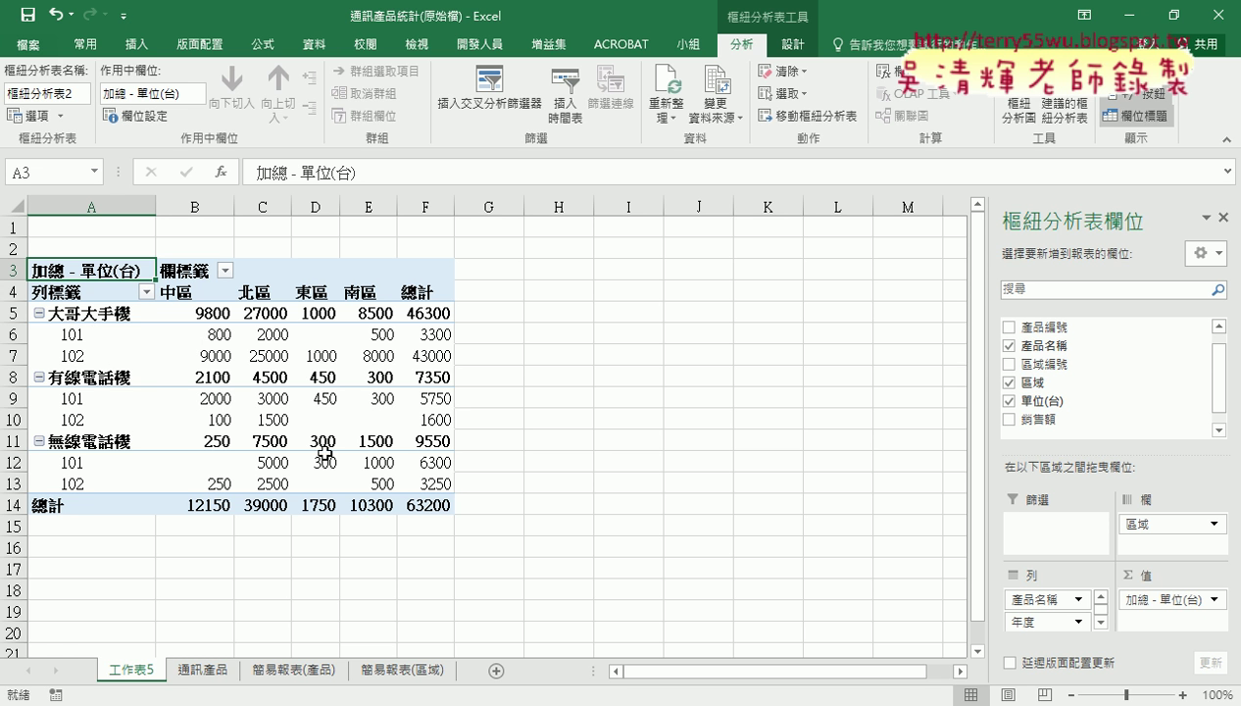
mouse_move(373, 398)
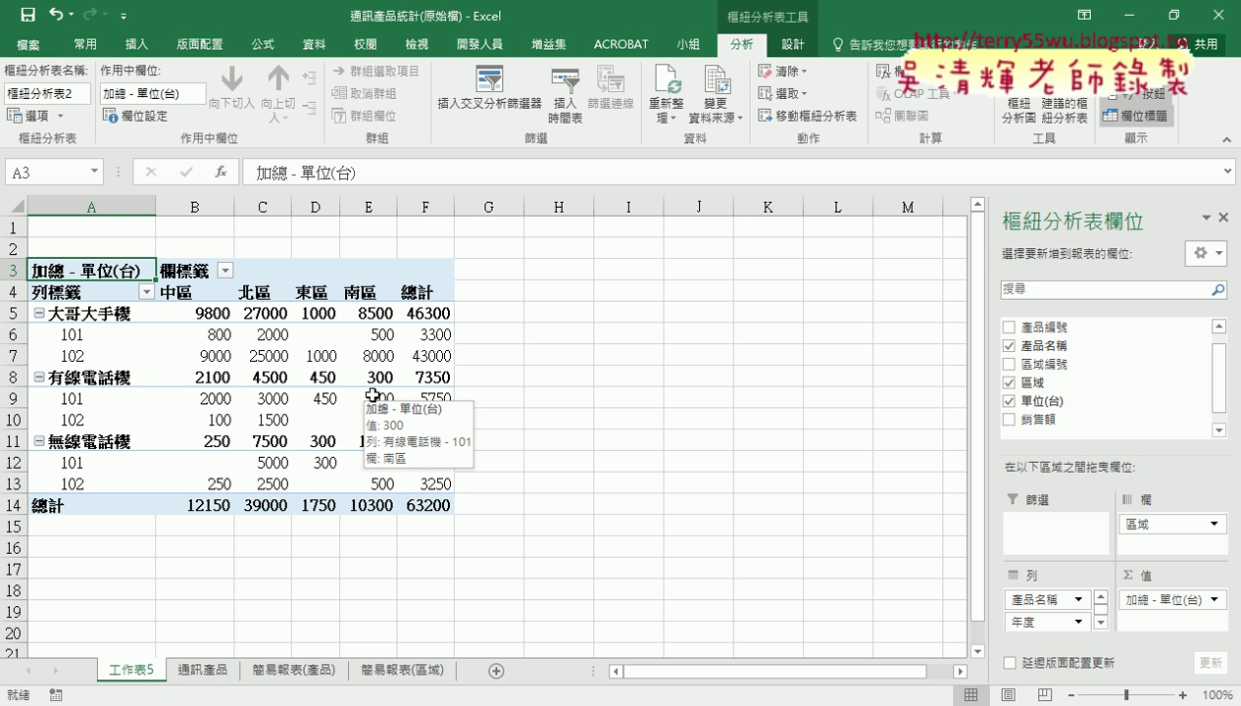
Check the year 101 and 102 values for 大哥大手機 in 中區 and 北區, including 25000
click(84, 331)
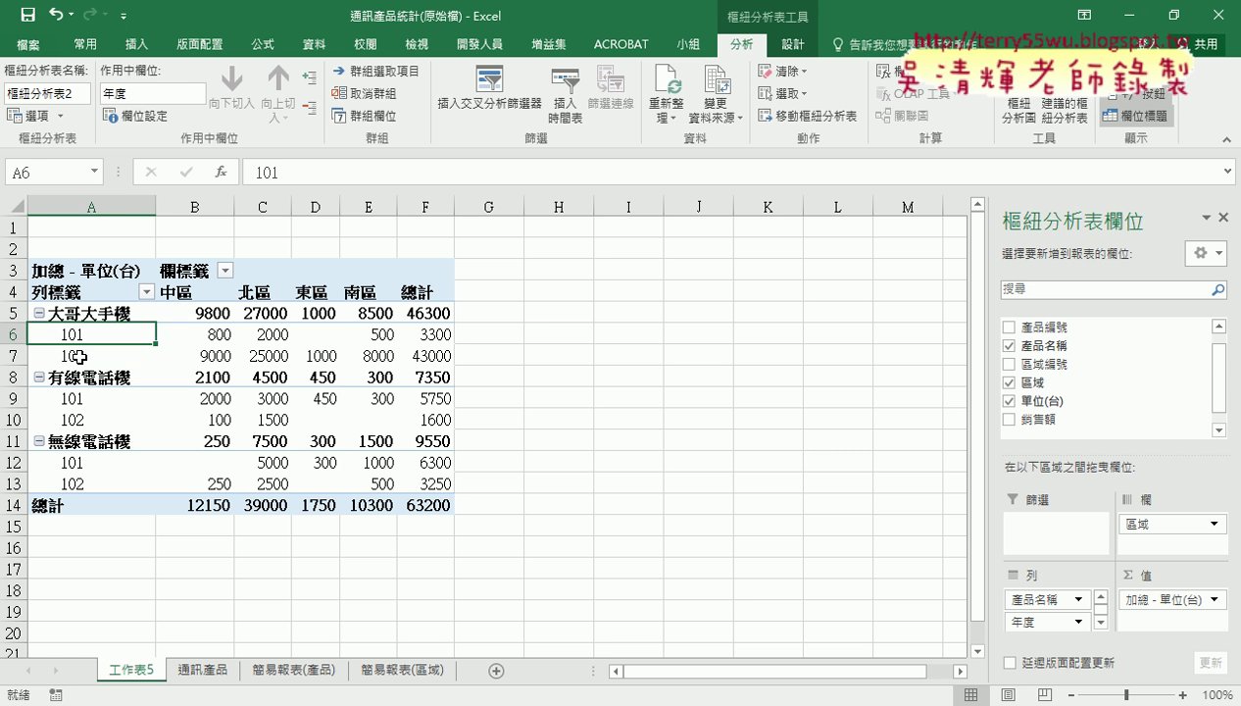
click(79, 357)
click(196, 334)
click(201, 356)
click(88, 339)
click(81, 357)
click(196, 334)
click(206, 357)
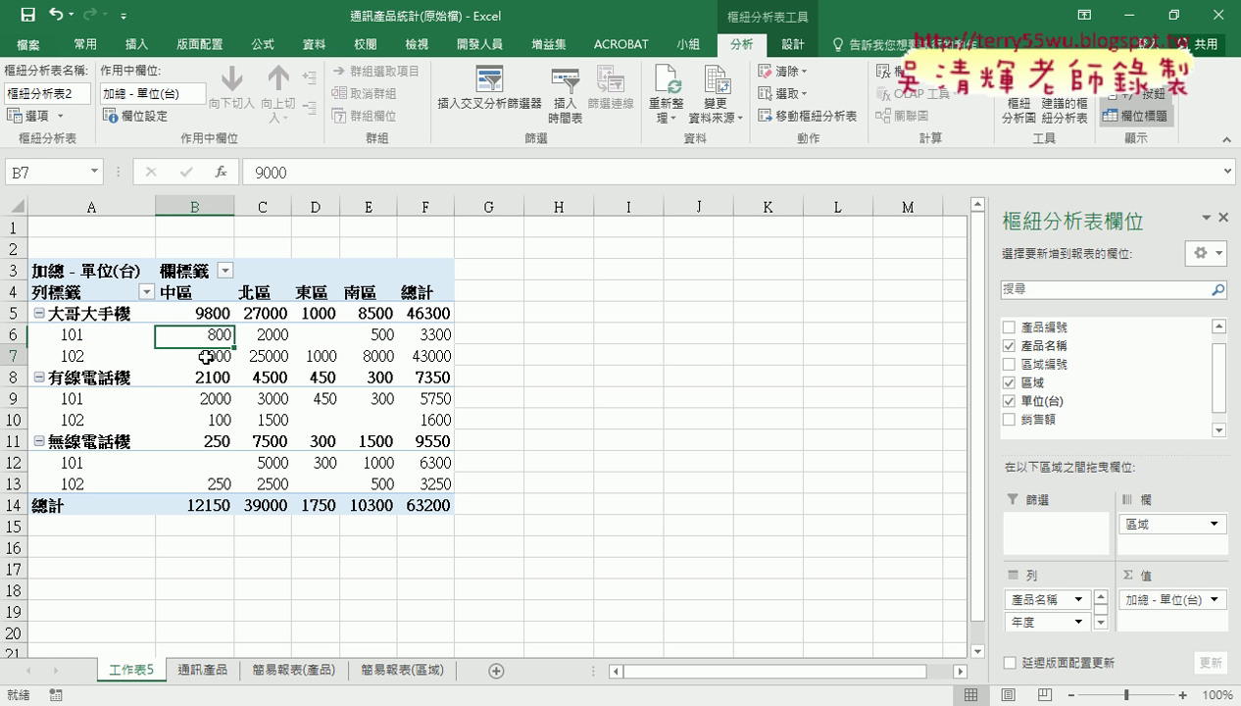
click(277, 334)
click(285, 356)
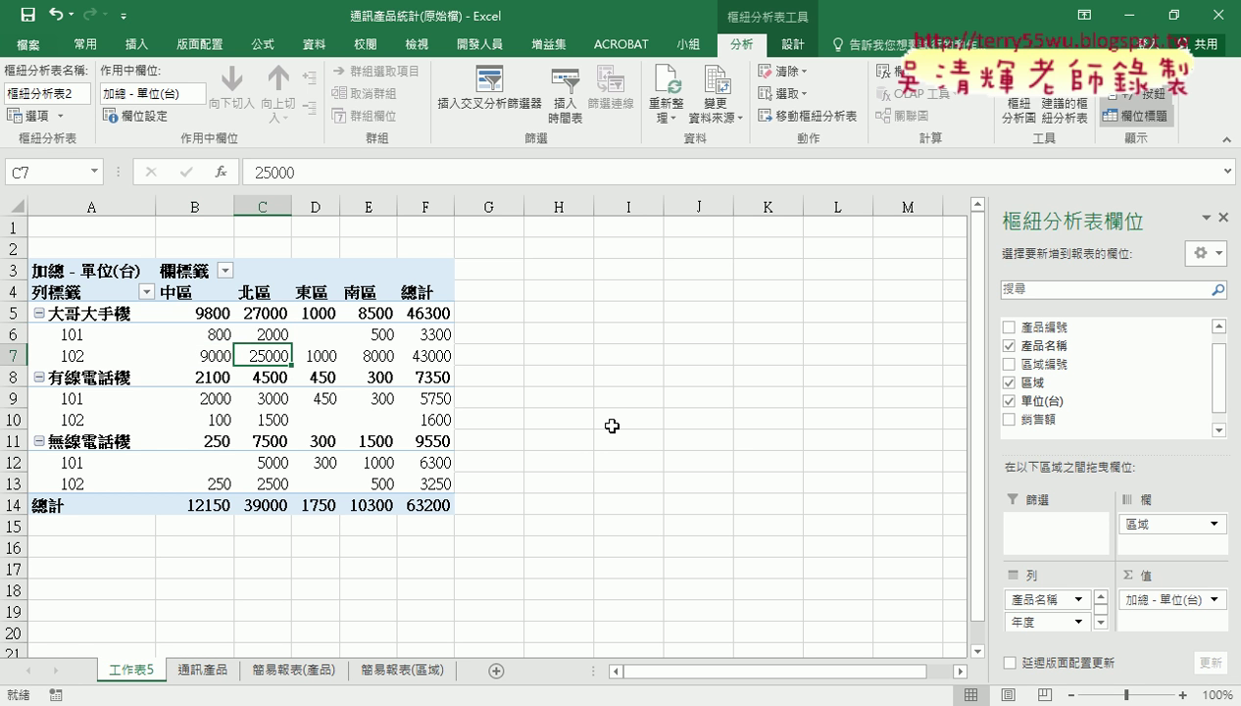
Select the region value cells and note the empty 東區 cell for year 101
drag(182, 314, 391, 504)
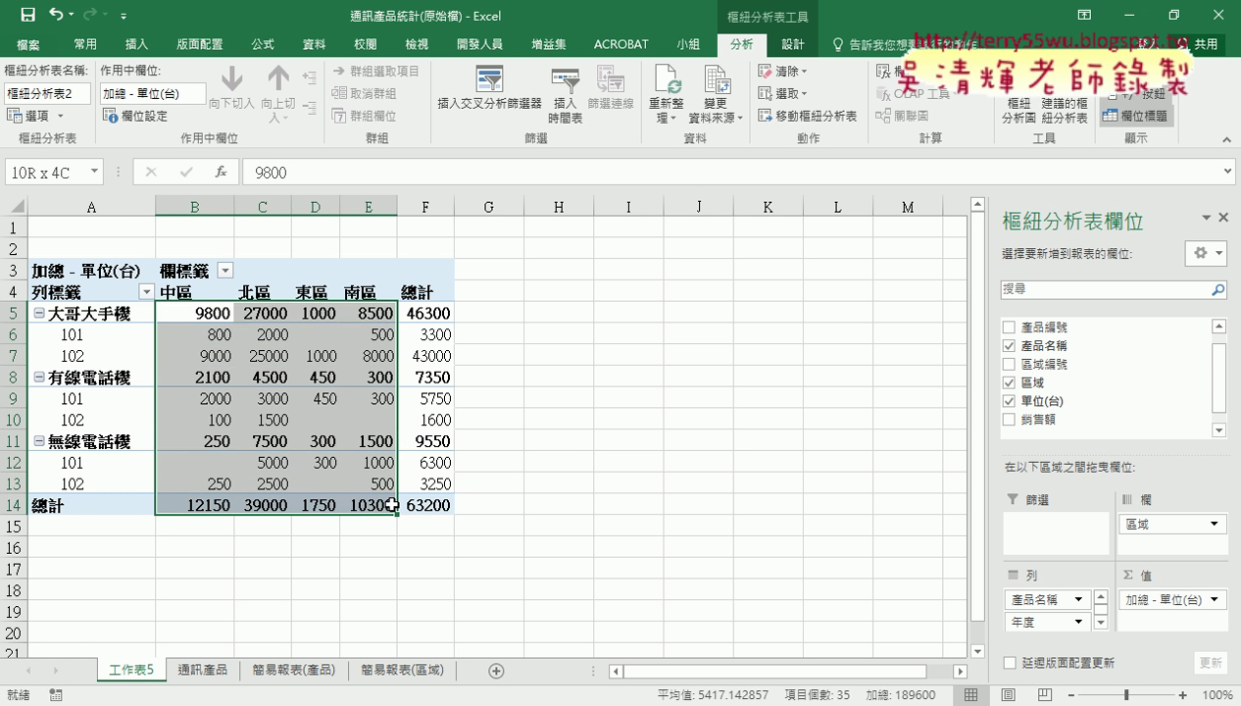
click(324, 331)
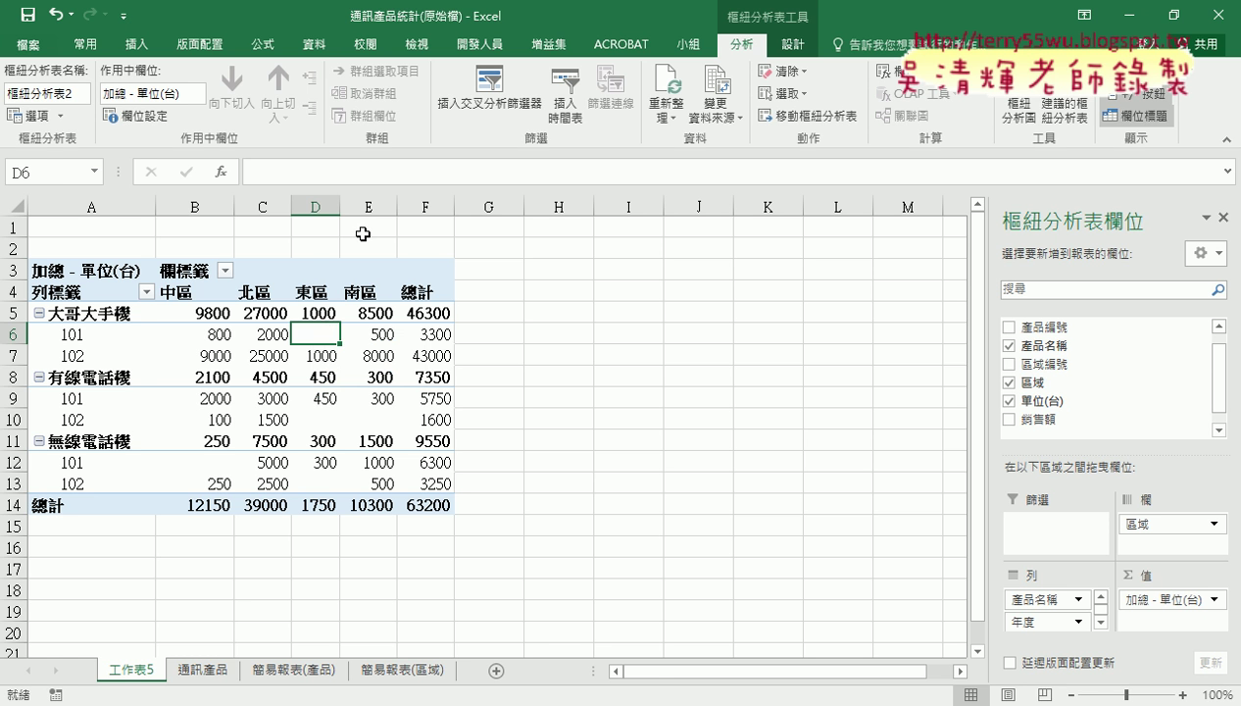
drag(218, 315, 438, 481)
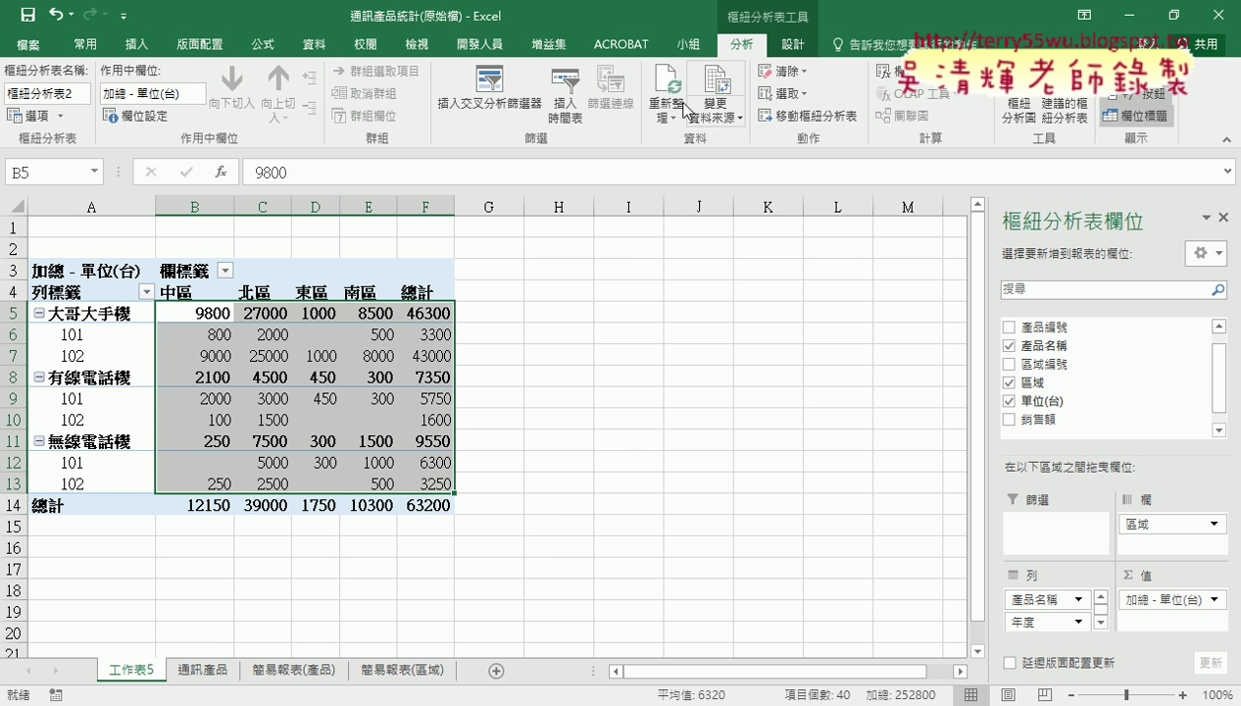
In PivotTable Options, set 'For empty cells show' to 0 and confirm
click(29, 115)
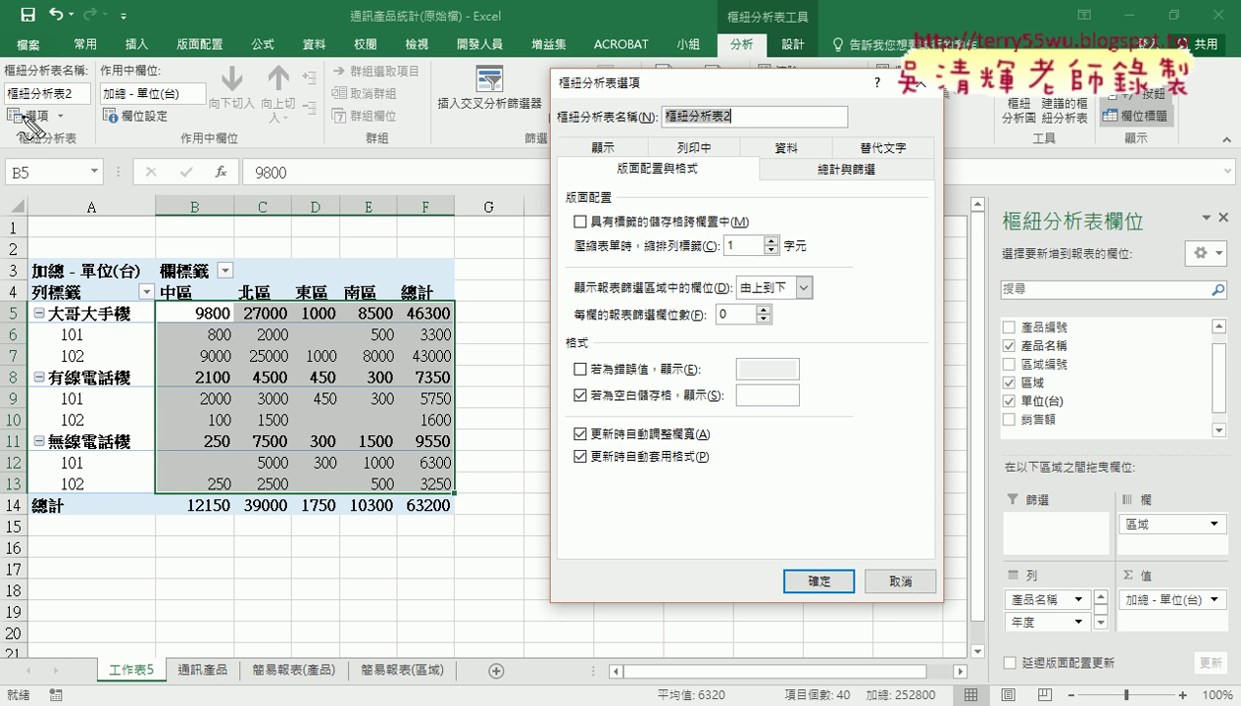
drag(62, 136, 58, 133)
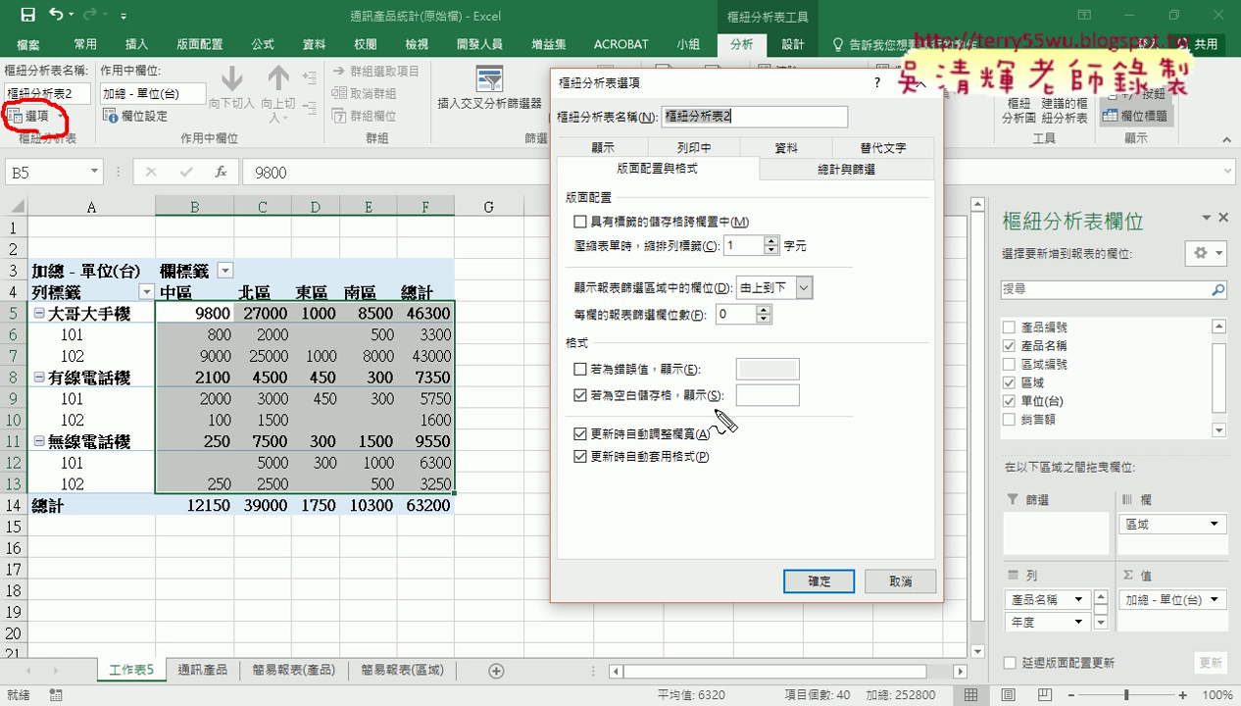
mouse_move(725, 410)
mouse_down()
mouse_move(567, 388)
mouse_move(812, 400)
mouse_move(724, 412)
mouse_up()
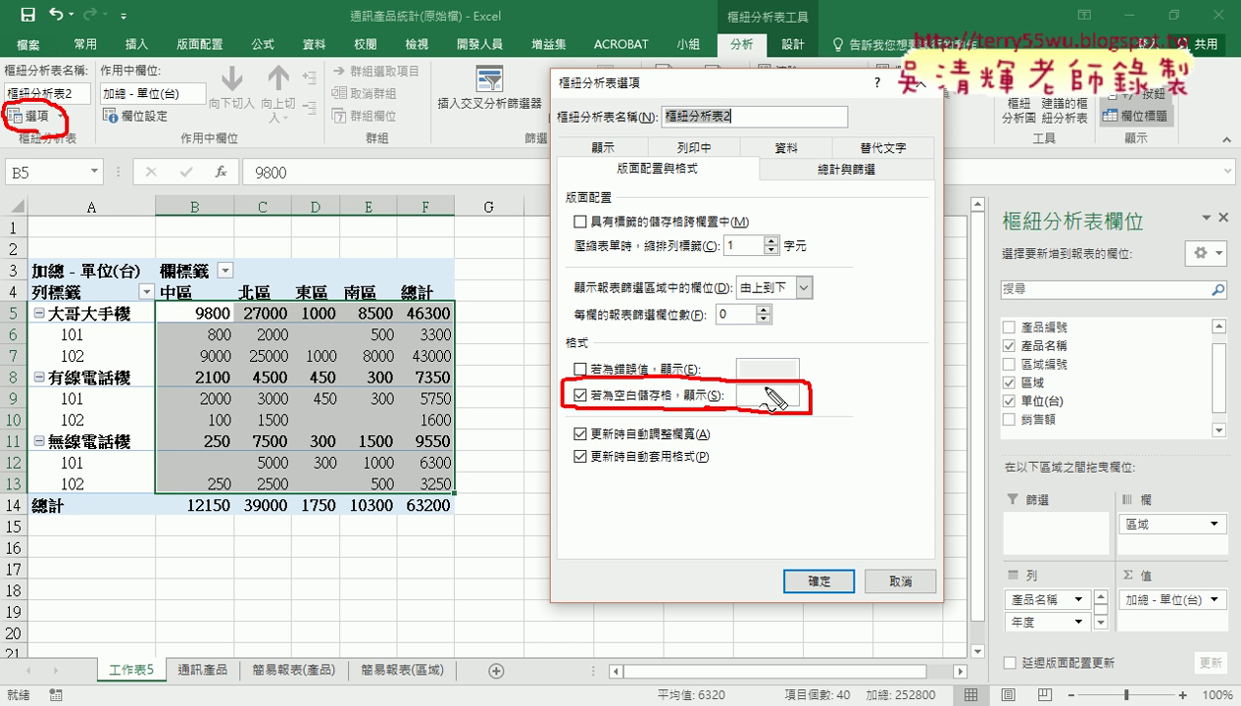
drag(762, 388, 768, 398)
key(Escape)
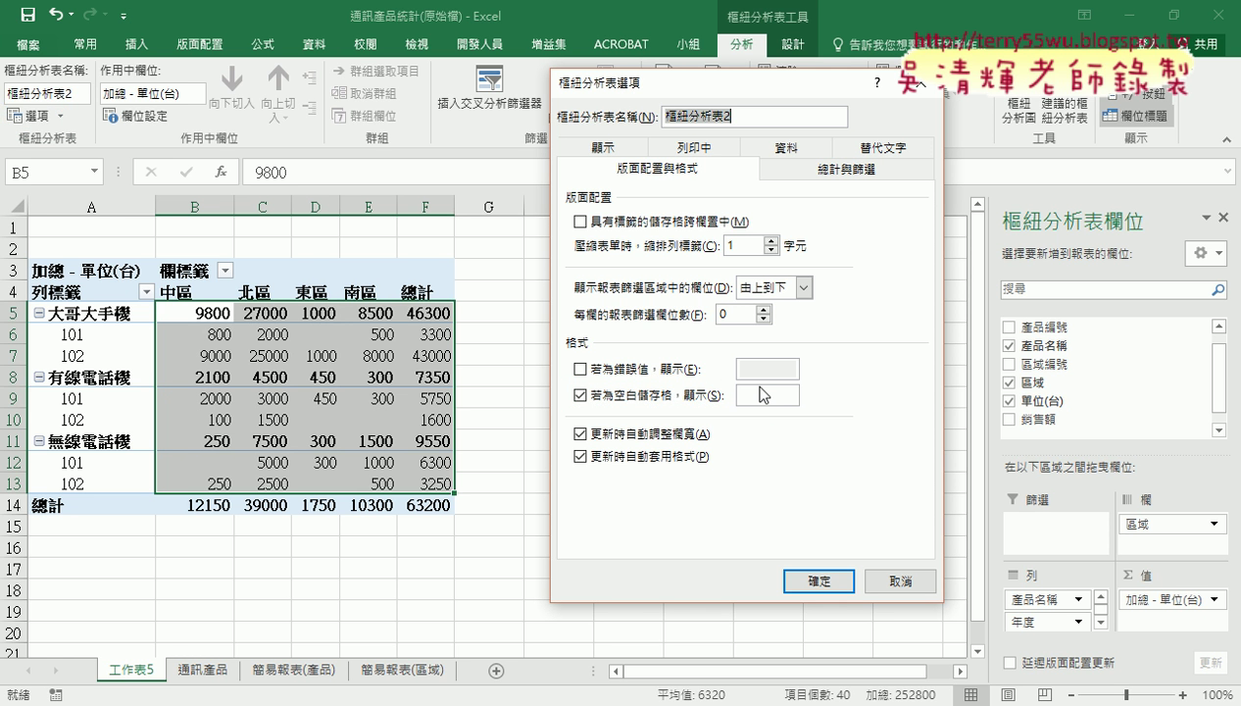
click(772, 402)
text(0)
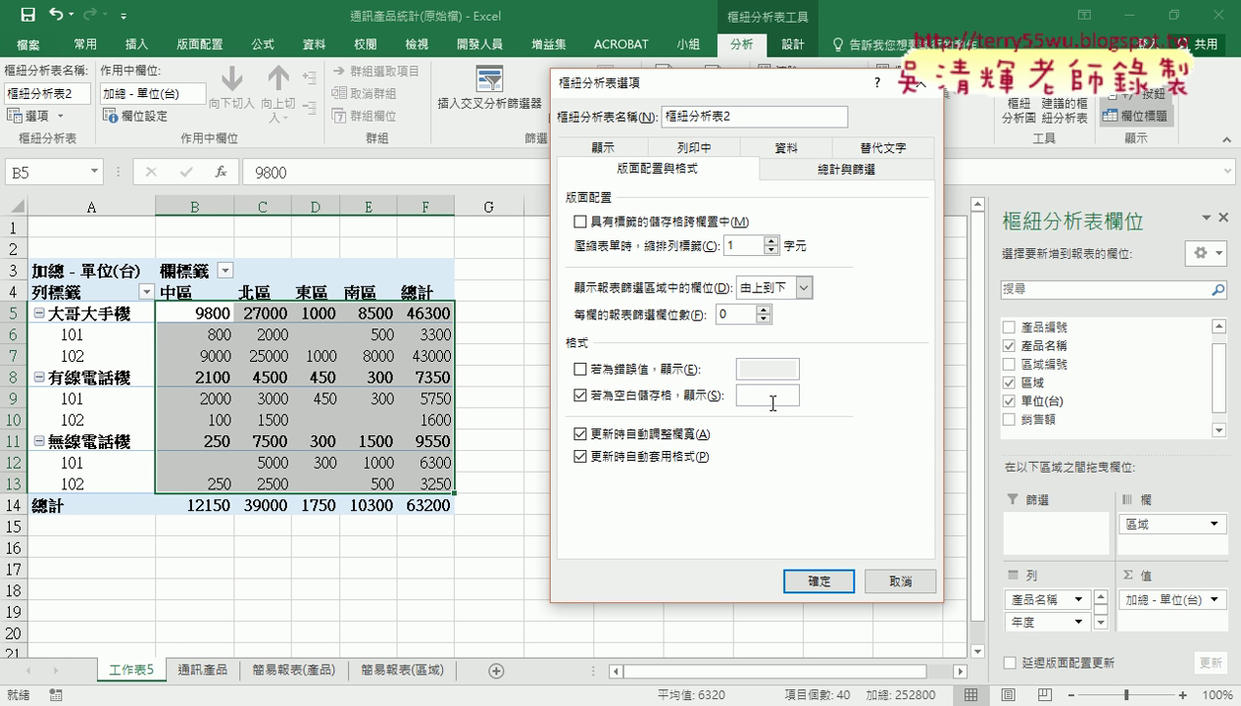
click(819, 583)
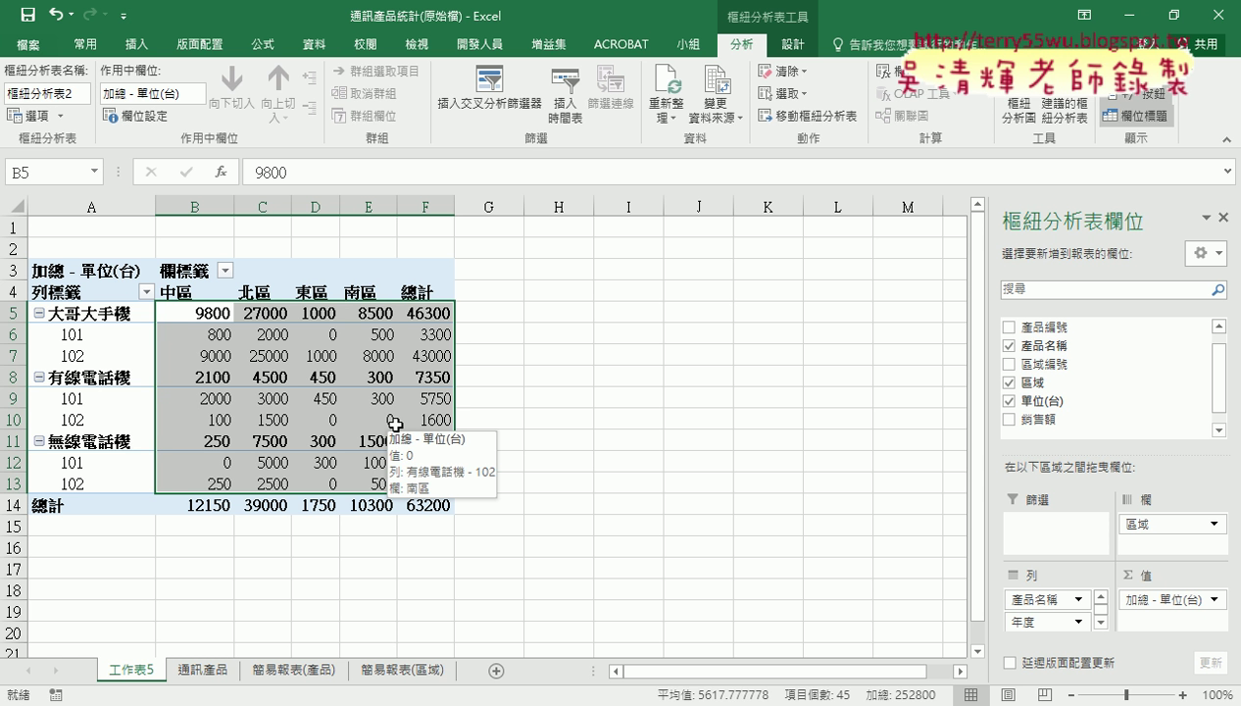
click(309, 670)
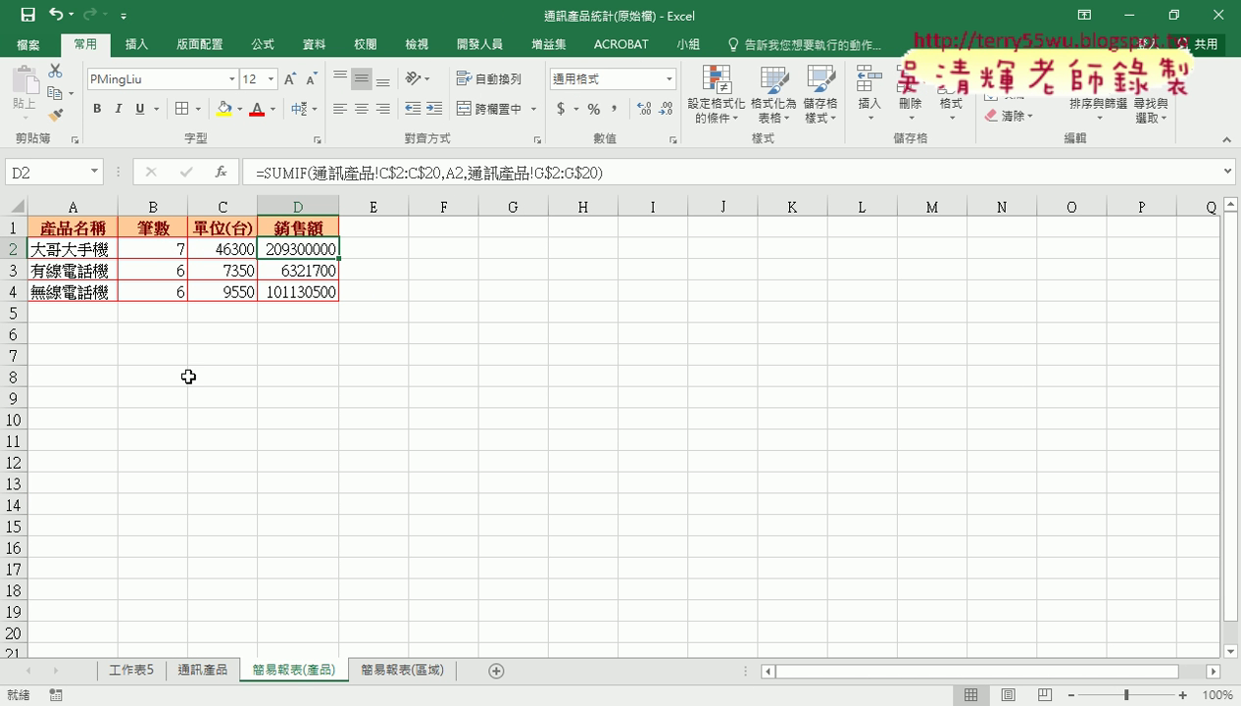
click(155, 251)
click(220, 249)
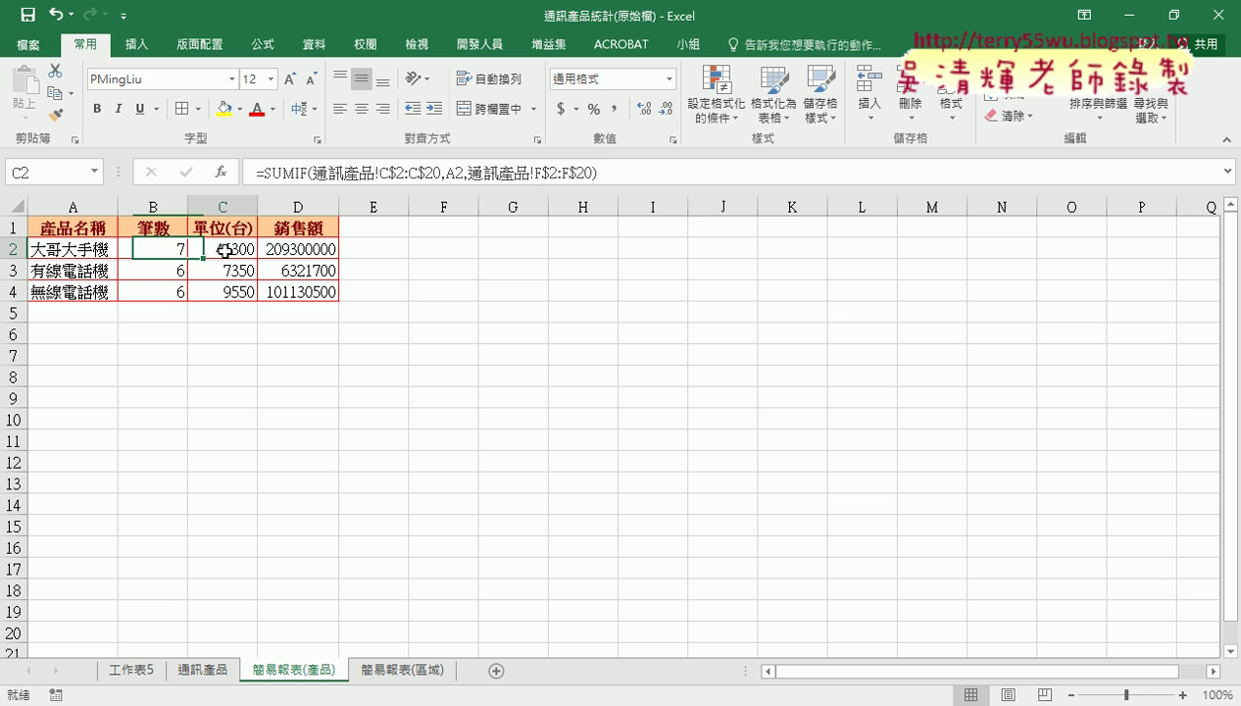
click(290, 247)
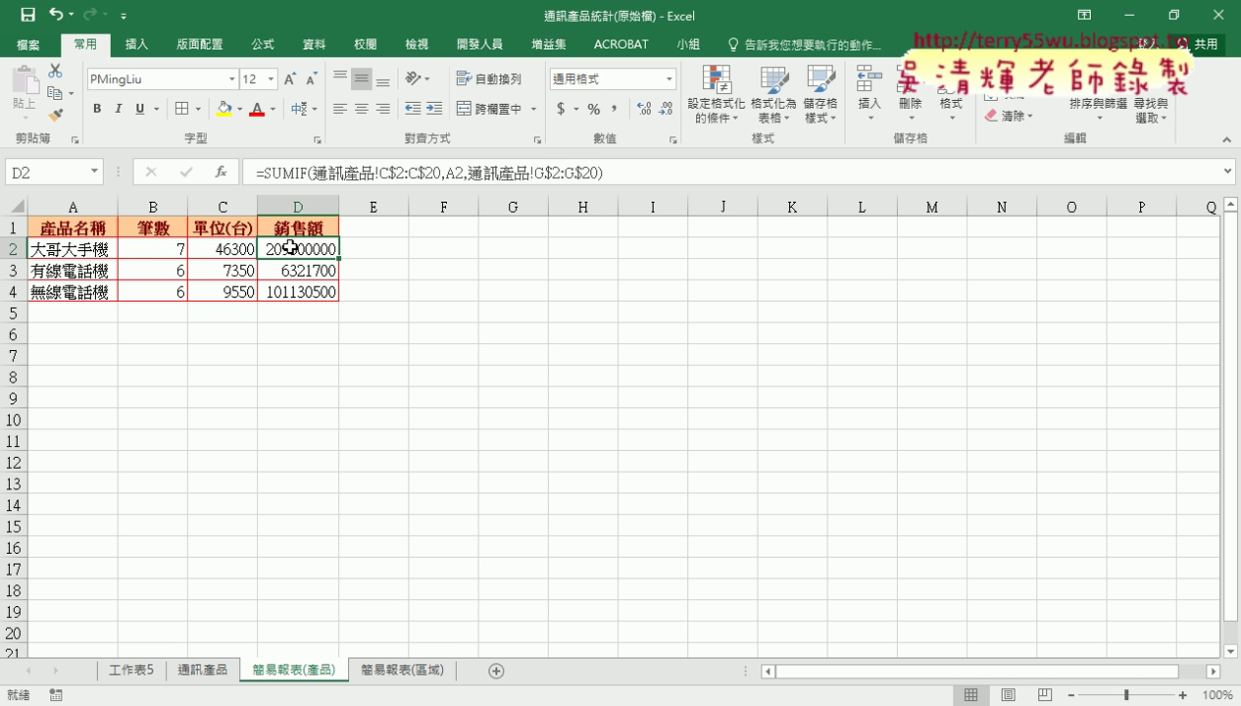
click(418, 671)
click(294, 669)
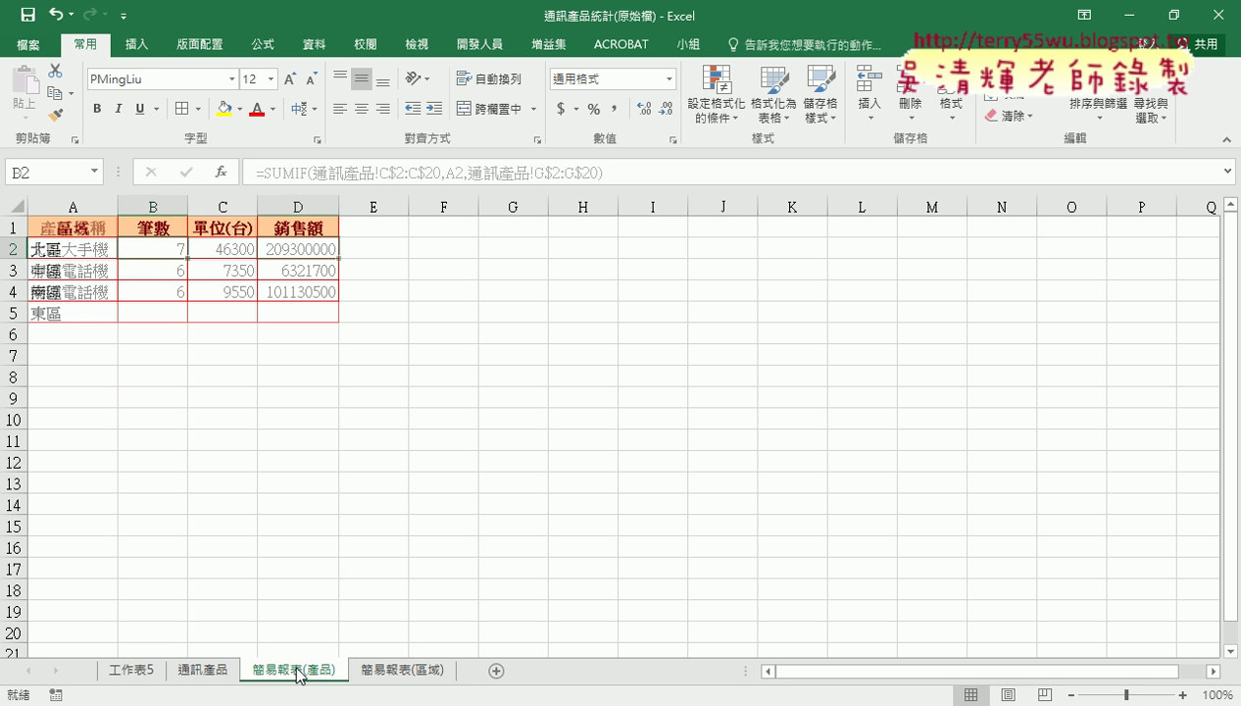
click(199, 673)
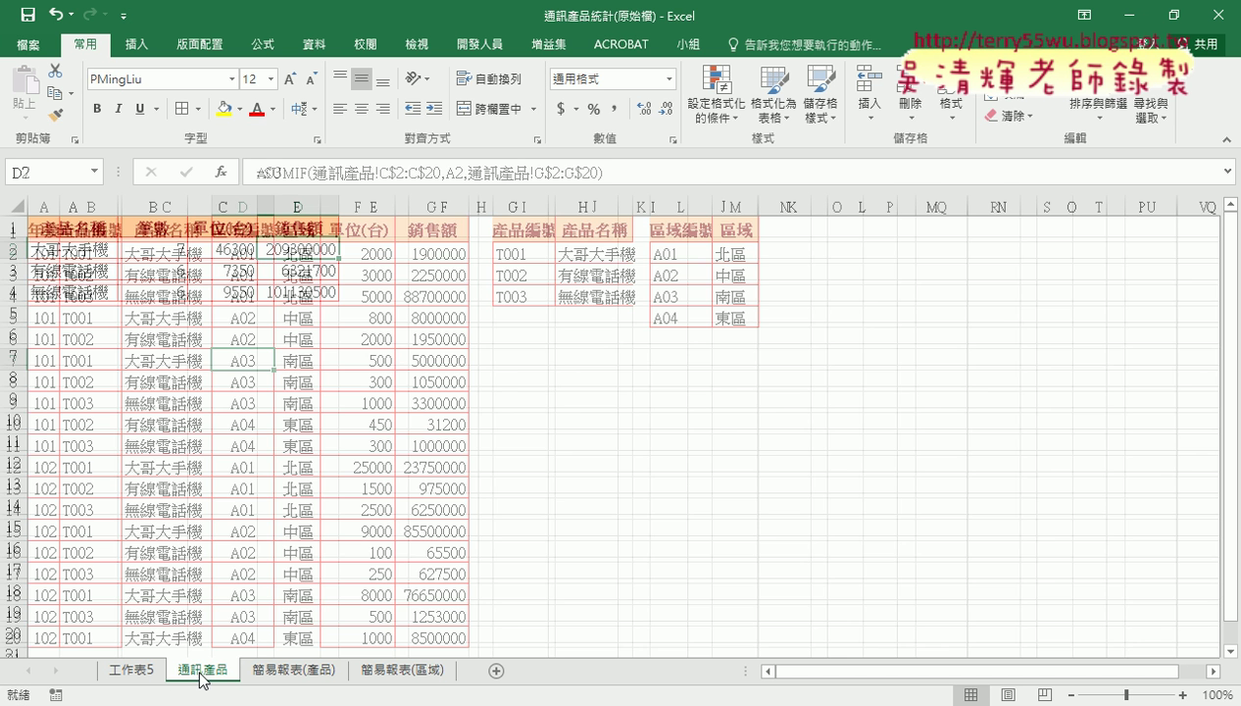
click(164, 317)
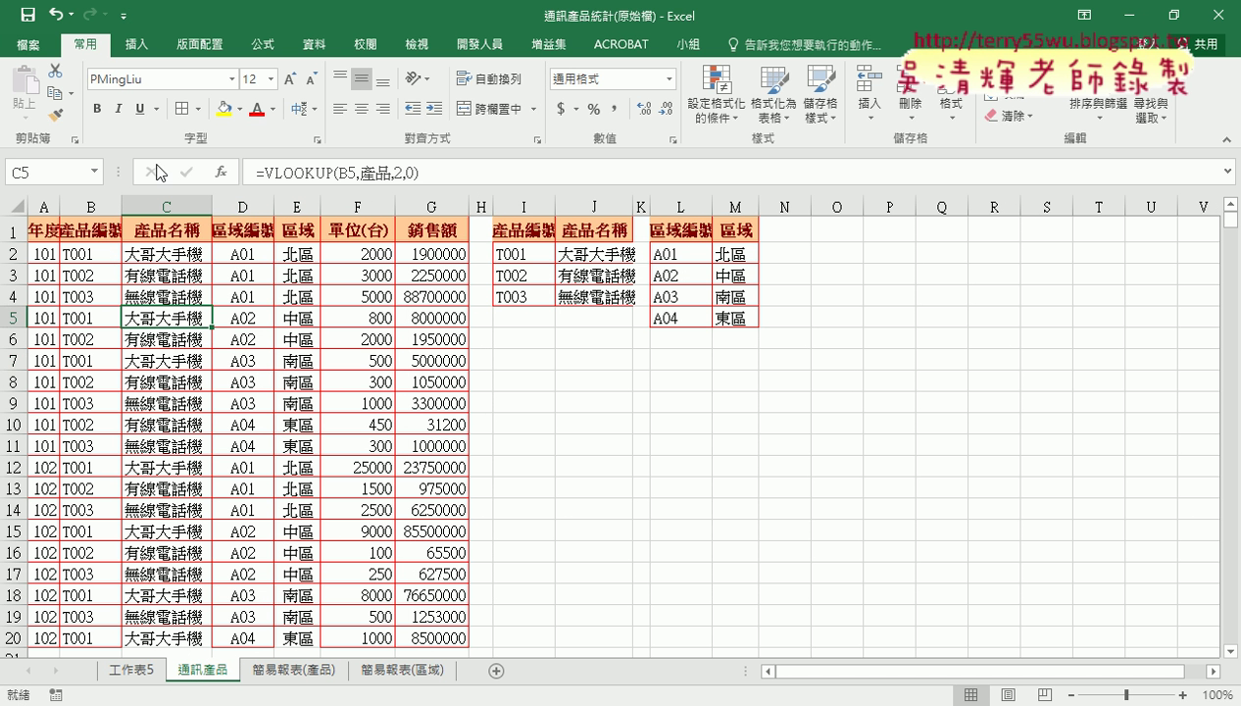
click(138, 44)
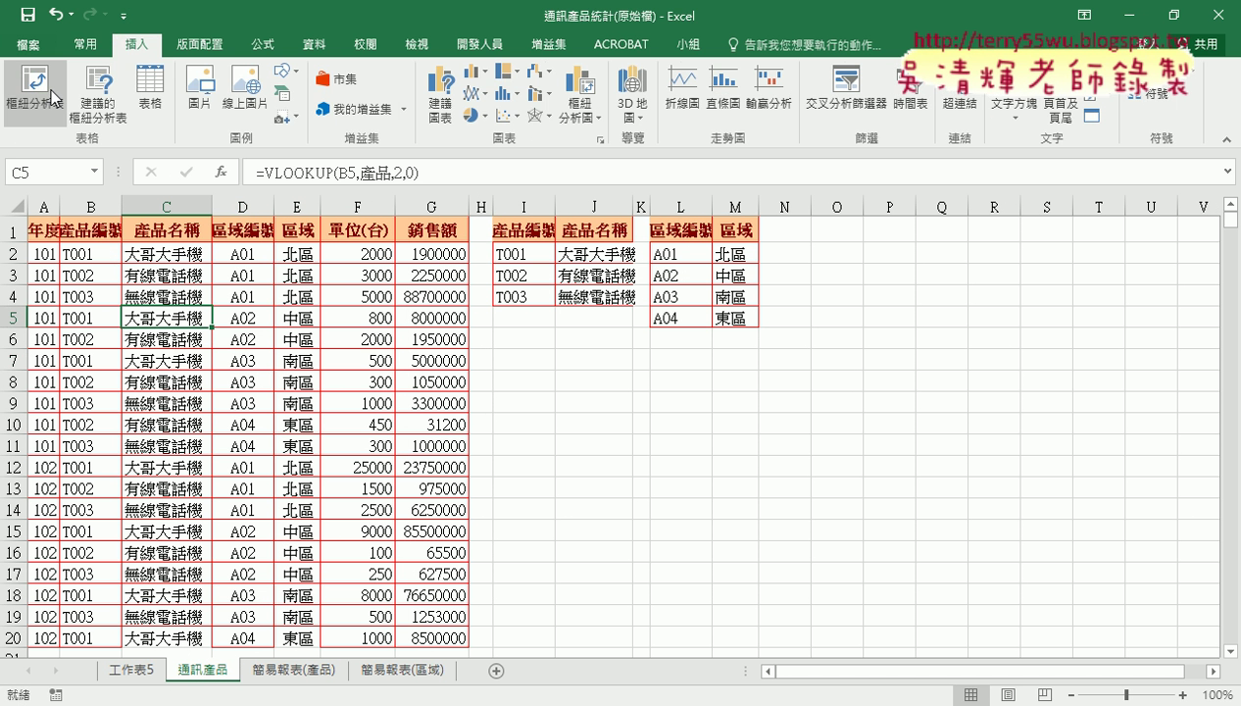
click(137, 672)
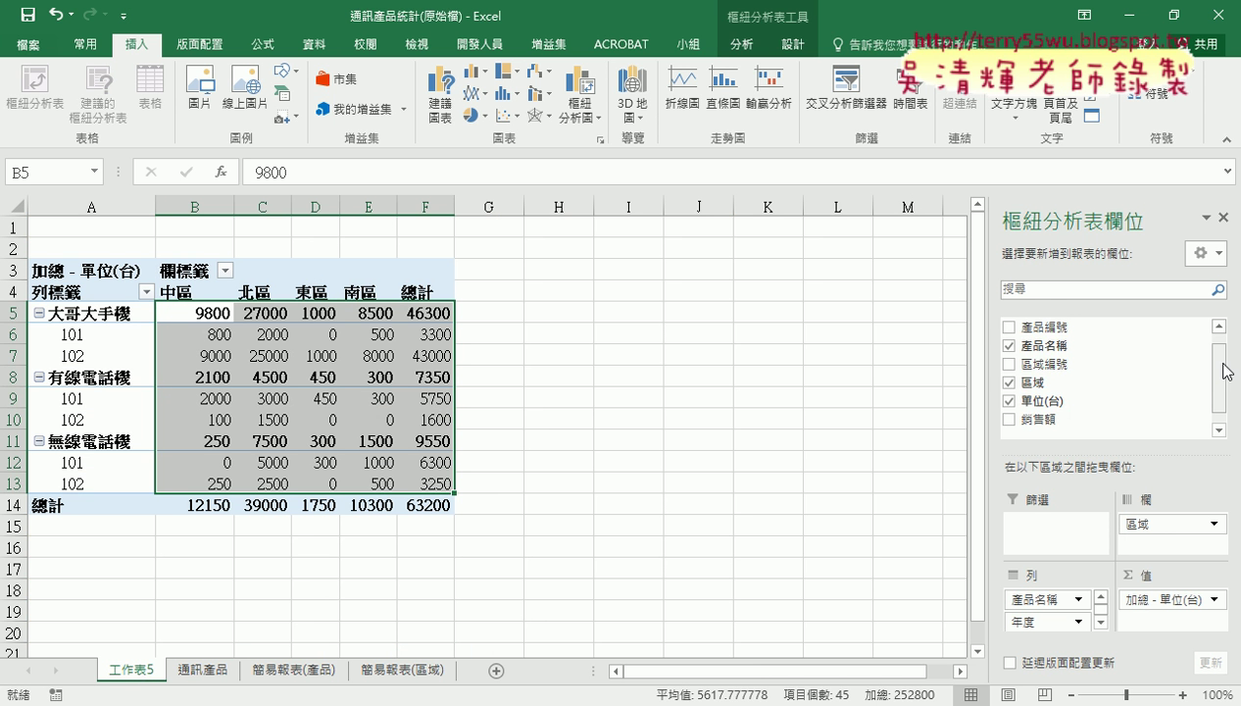
scroll(1034, 382, down, 1)
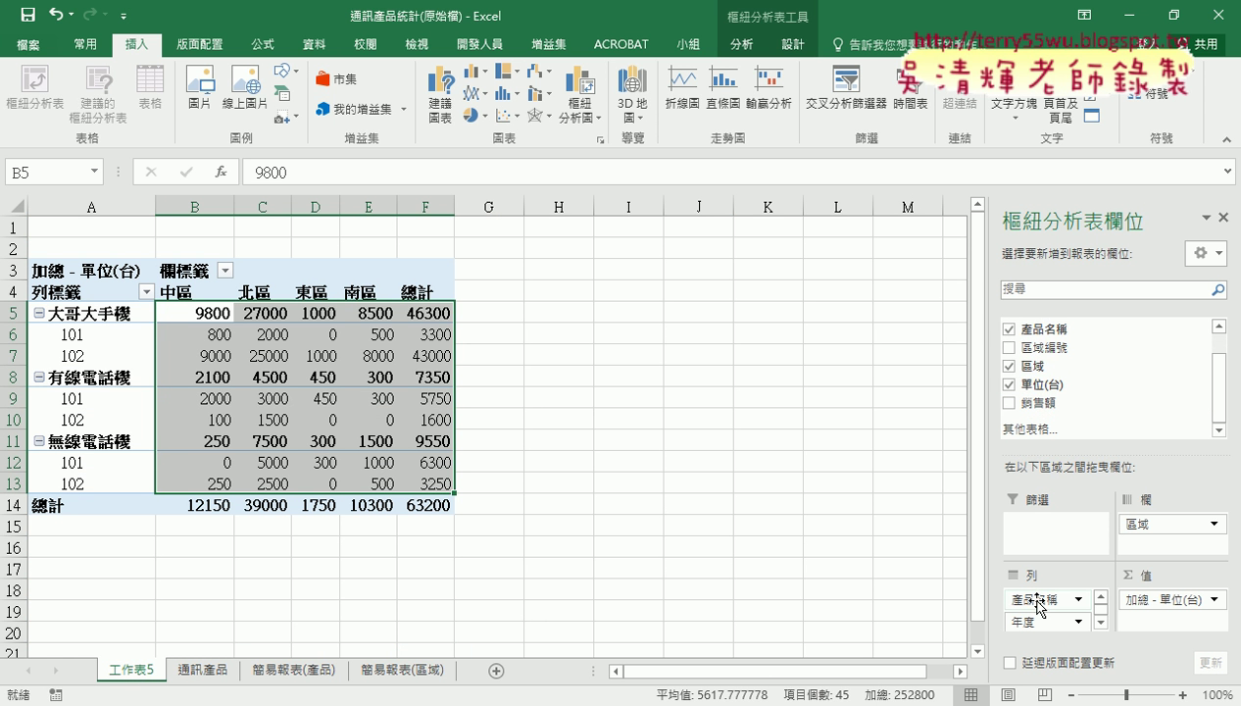